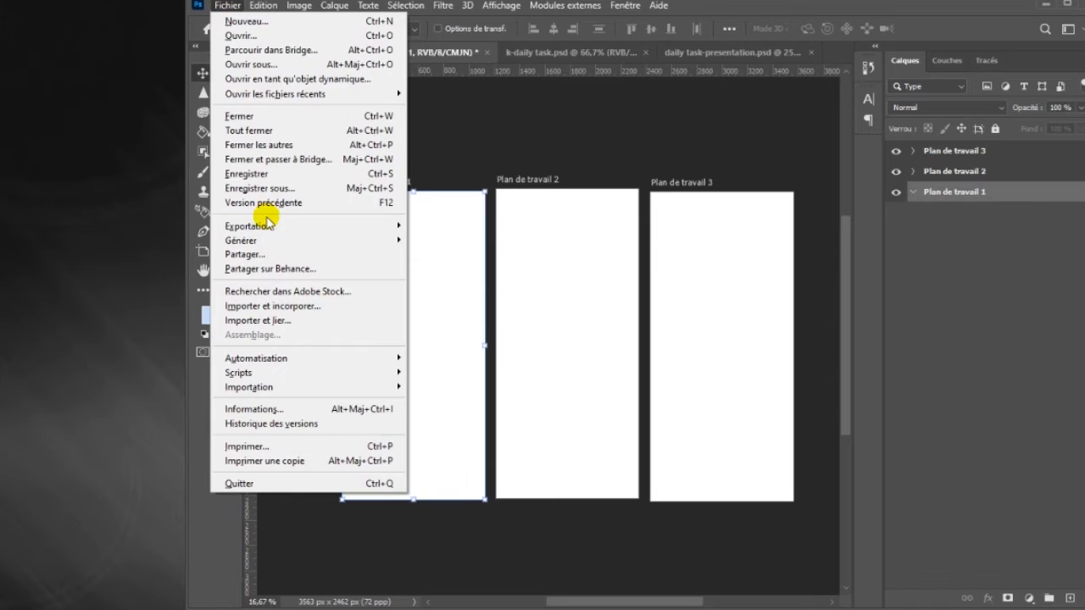
# Place task-list-illustration-vector.jpg as an embedded image in Plan de travail 1
pyautogui.click(279, 305)
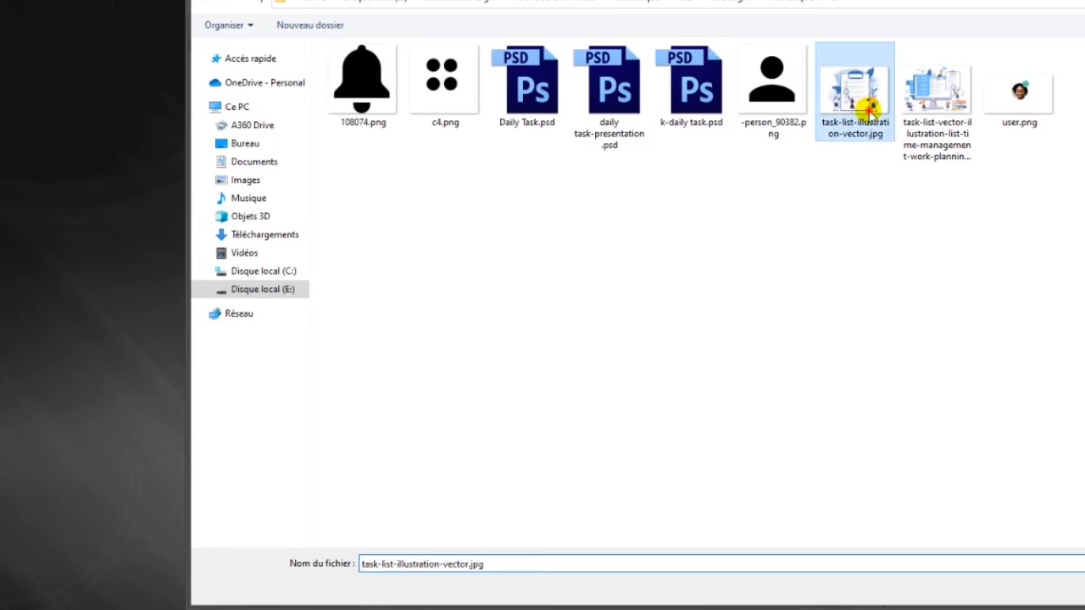
pyautogui.doubleClick(860, 89)
pyautogui.press('Return')
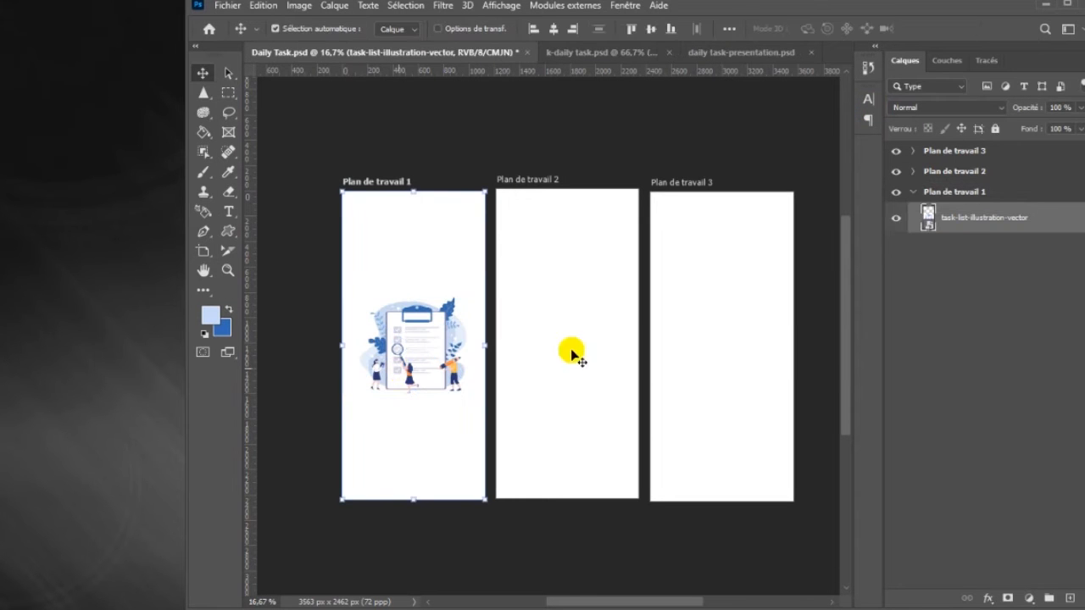
# Hide the artboards Plan de travail 3 and Plan de travail 2
pyautogui.click(897, 152)
pyautogui.hotkey('ctrl', '+')
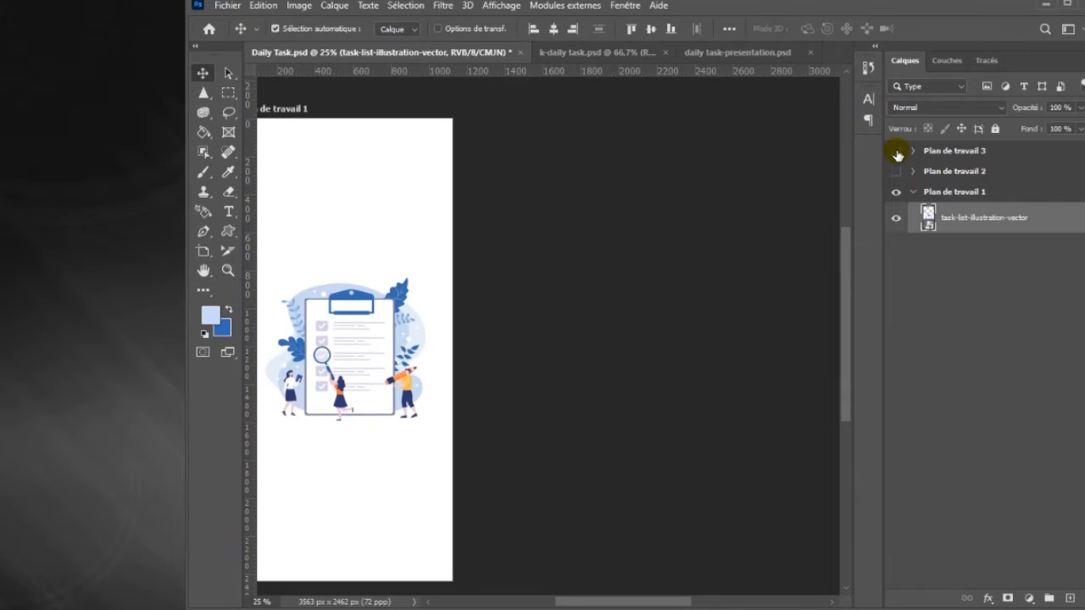
pyautogui.press('h')
pyautogui.moveTo(475, 299); pyautogui.dragTo(492, 296)
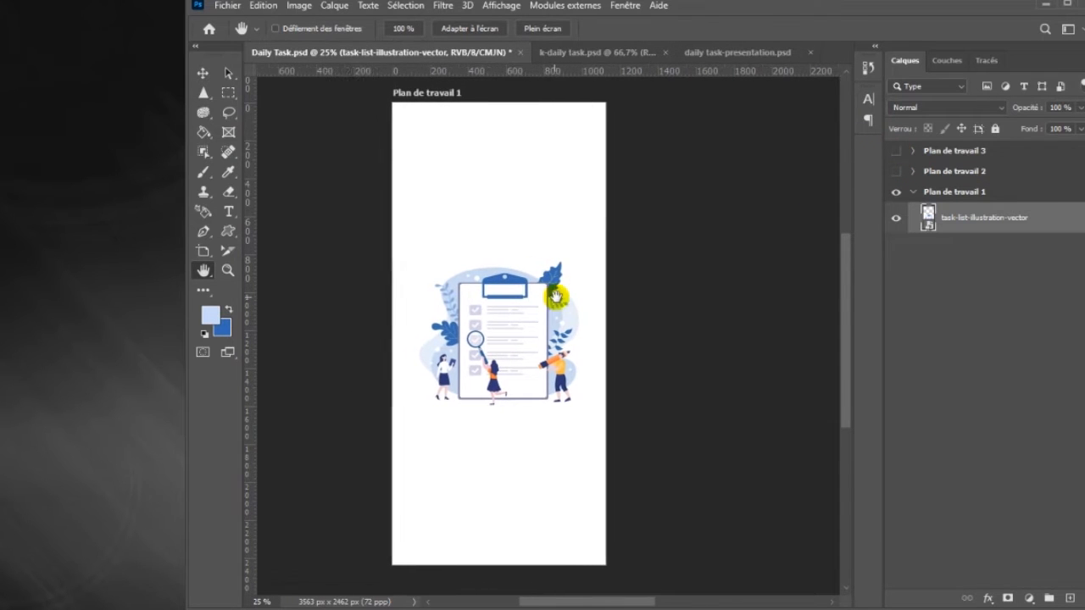
# Move the task list illustration to the upper part of the artboard and scale it to about 94.62%
pyautogui.click(202, 73)
pyautogui.moveTo(544, 343); pyautogui.dragTo(527, 260)
pyautogui.hotkey('ctrl', 't')
pyautogui.moveTo(631, 174); pyautogui.dragTo(635, 154)
pyautogui.moveTo(533, 258); pyautogui.dragTo(528, 245)
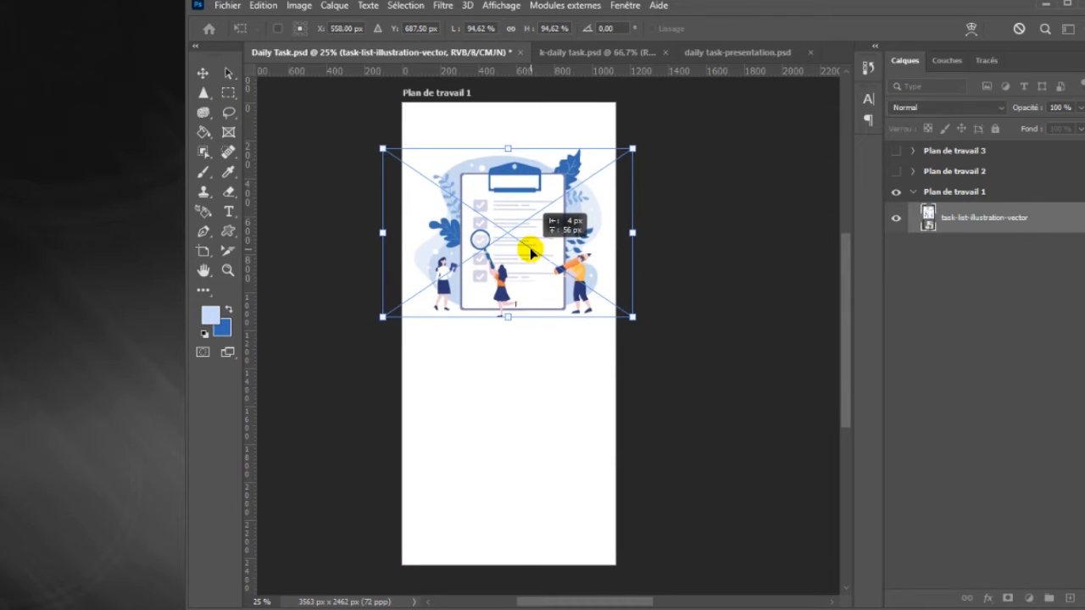
pyautogui.press('Return')
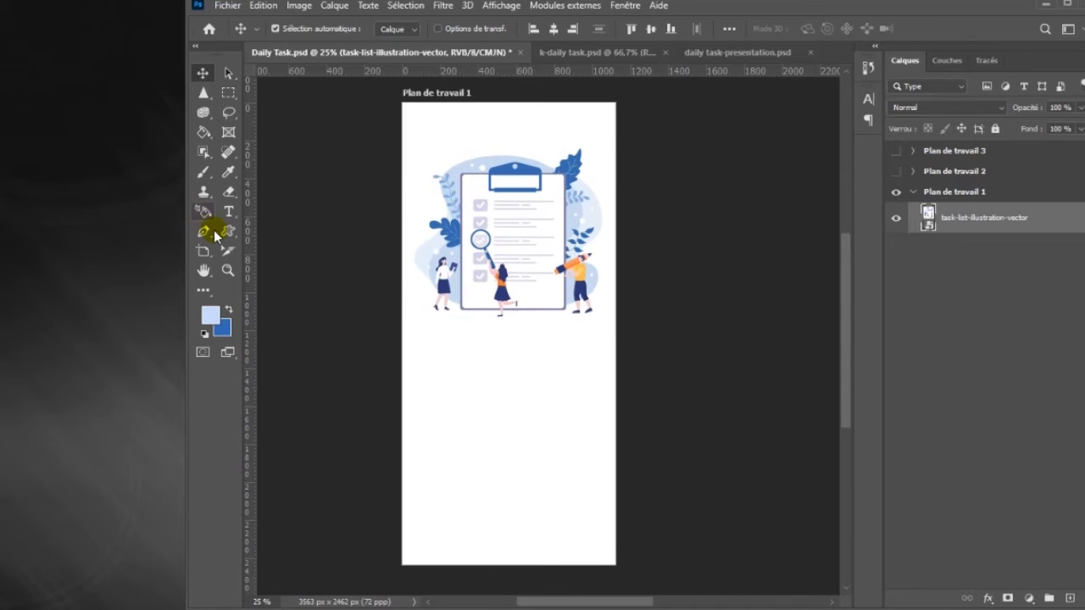
# Draw a circle about 252 px wide, centred below the illustration, and fill it with blue
pyautogui.click(227, 231)
pyautogui.moveTo(485, 412); pyautogui.dragTo(532, 462)
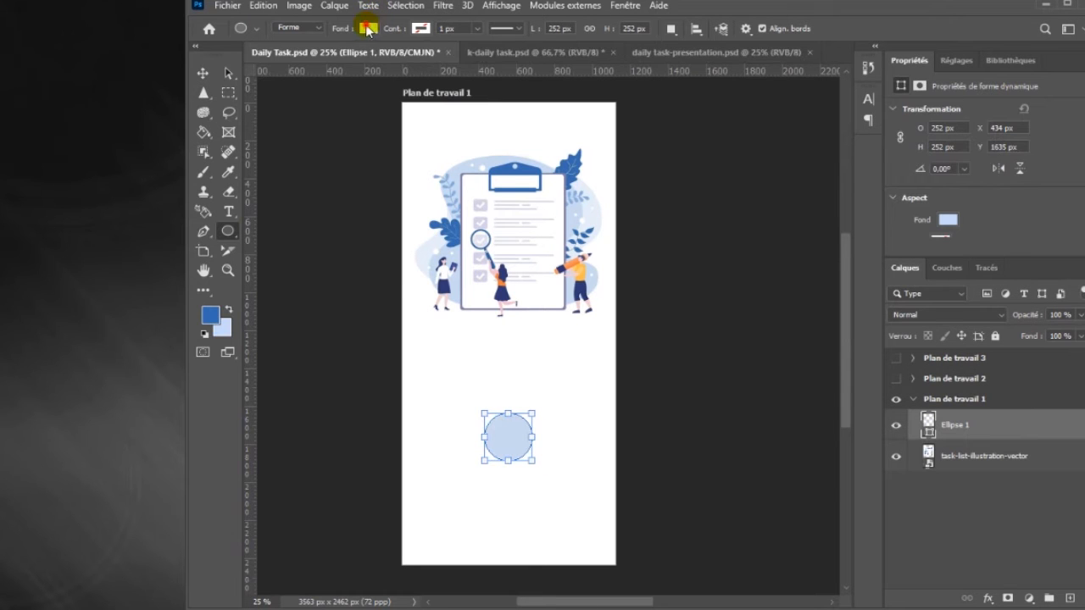
pyautogui.click(368, 28)
pyautogui.click(271, 107)
pyautogui.click(360, 39)
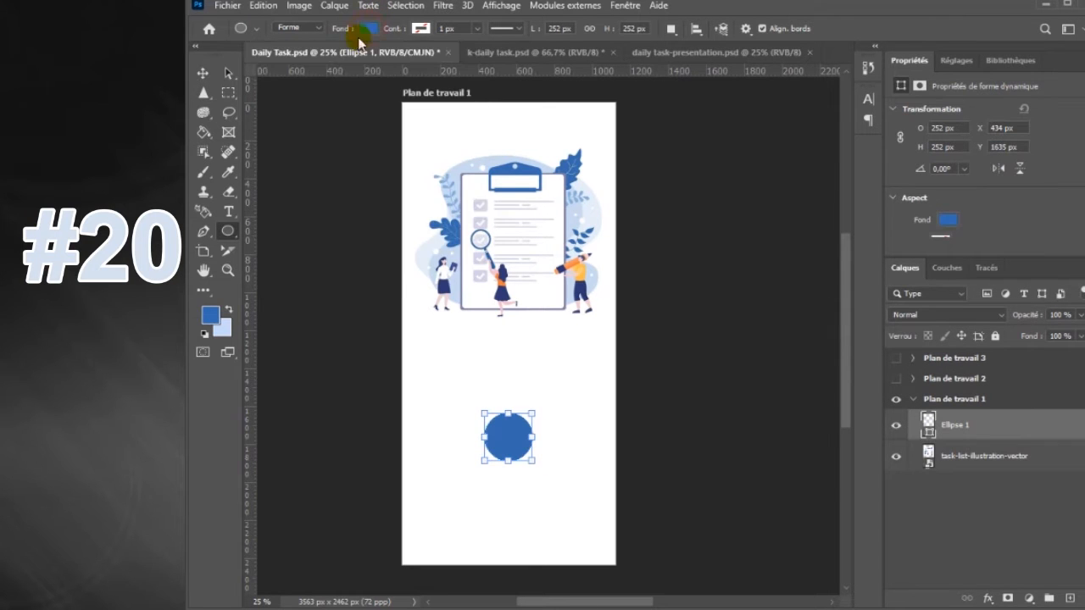
pyautogui.click(203, 76)
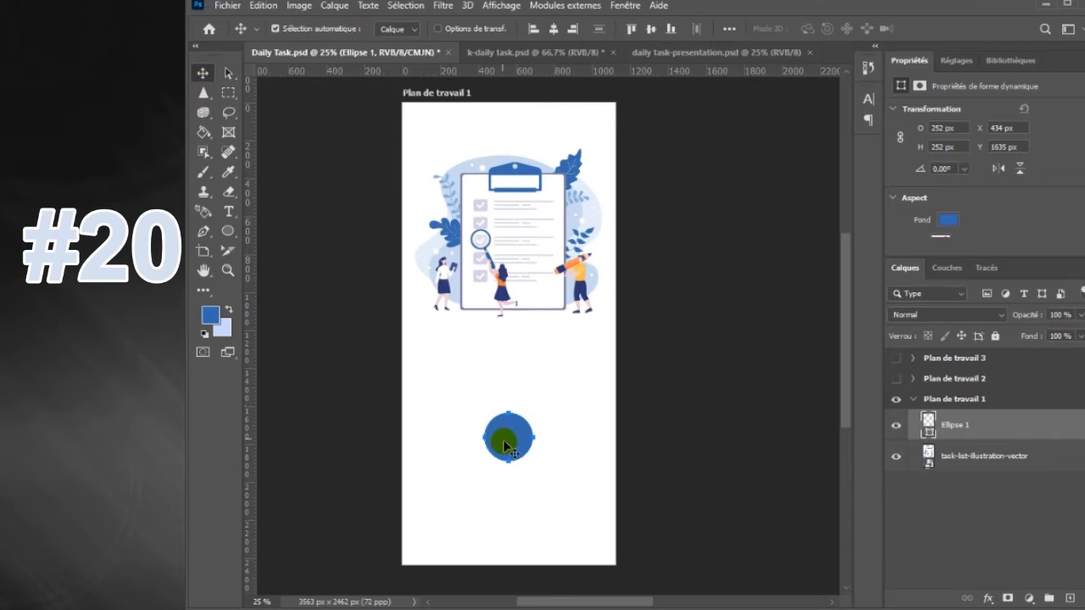
pyautogui.moveTo(510, 434); pyautogui.dragTo(510, 437)
# Choose the bold right-pointing arrow from the left-right-arrows-Shapes4FREE set for the Custom Shape tool
pyautogui.rightClick(240, 237)
pyautogui.click(293, 321)
pyautogui.click(819, 30)
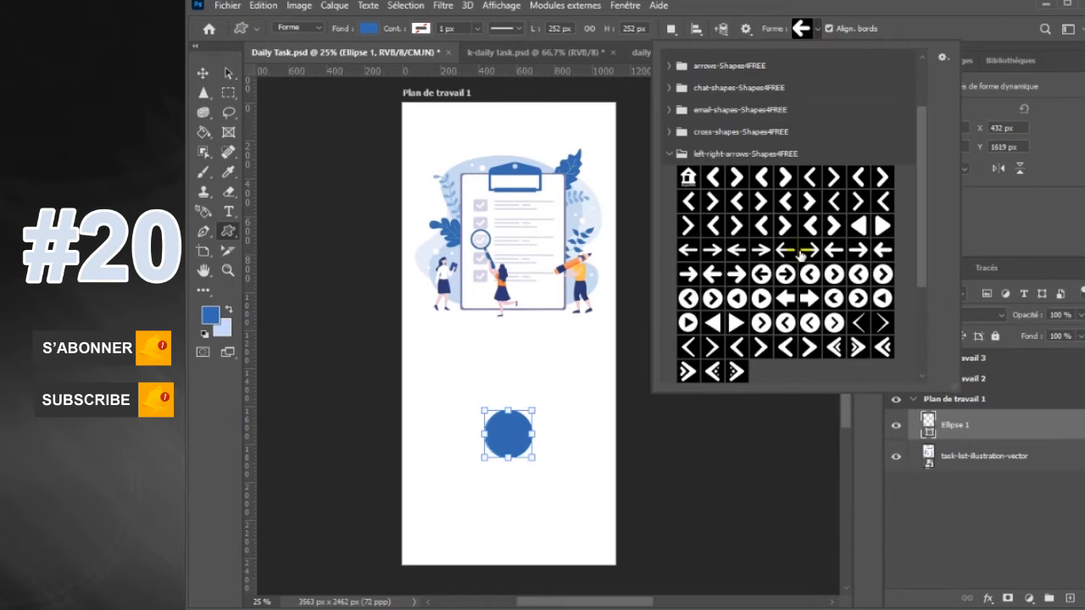
pyautogui.doubleClick(692, 273)
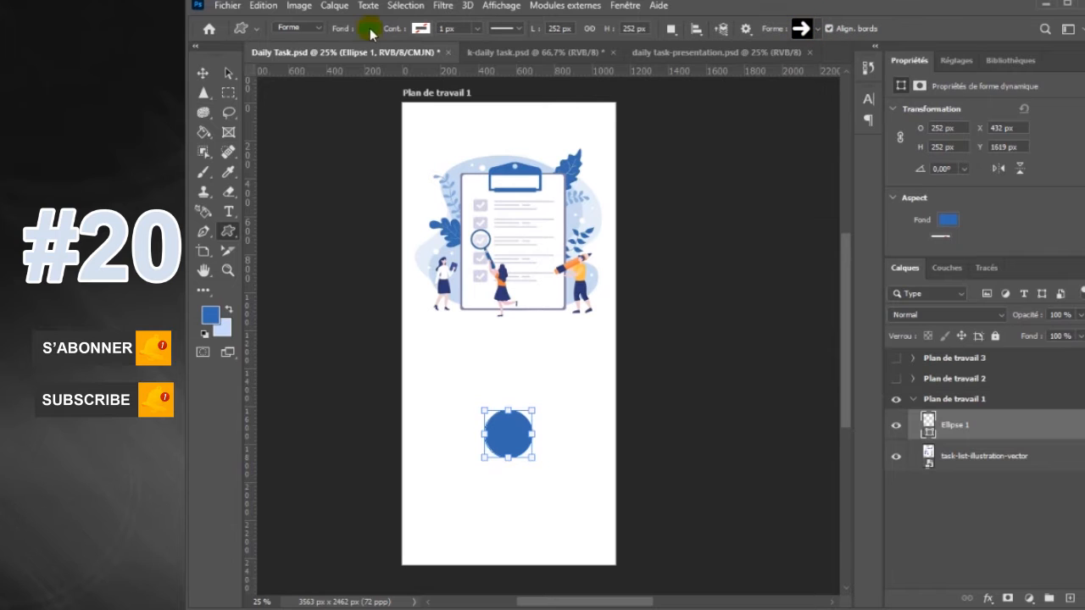
pyautogui.click(369, 28)
pyautogui.click(394, 108)
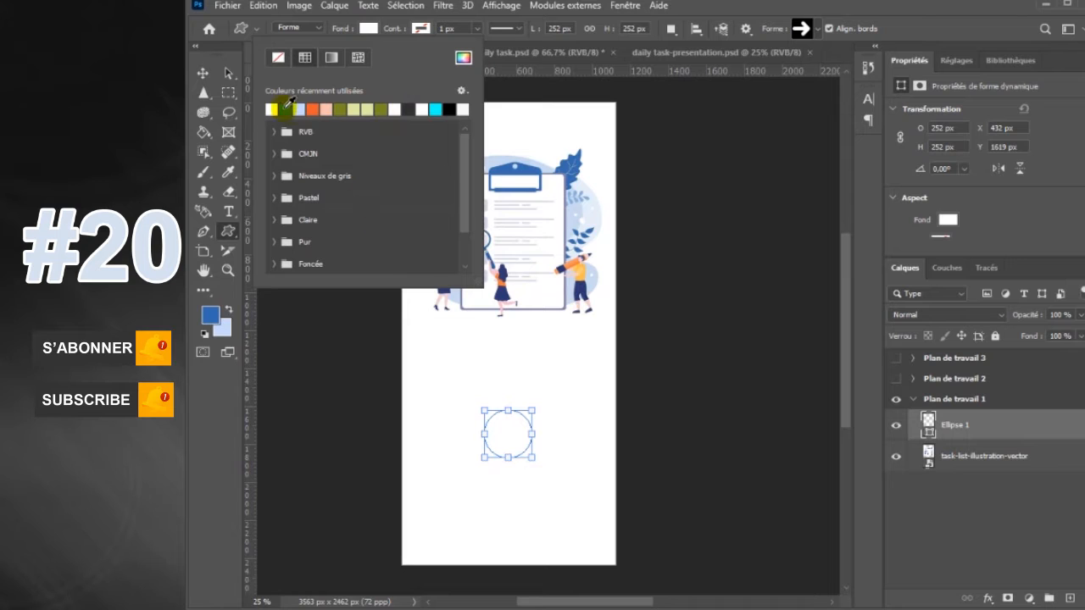
pyautogui.click(286, 107)
pyautogui.click(369, 28)
# Draw a white right-pointing arrow about 119 px wide on a new layer, centred in the blue circle
pyautogui.click(1070, 598)
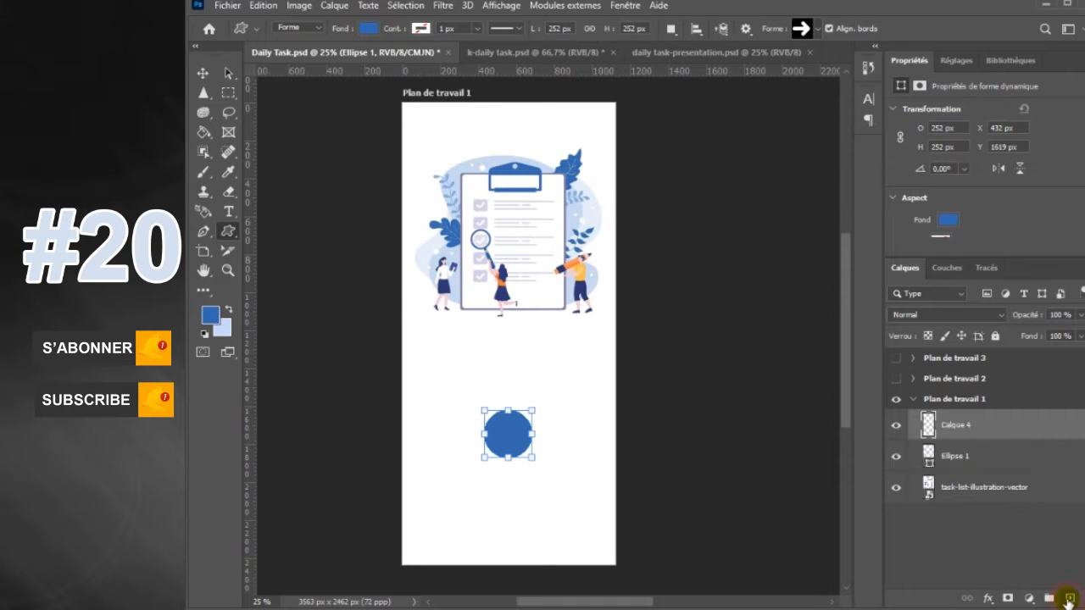
pyautogui.click(369, 28)
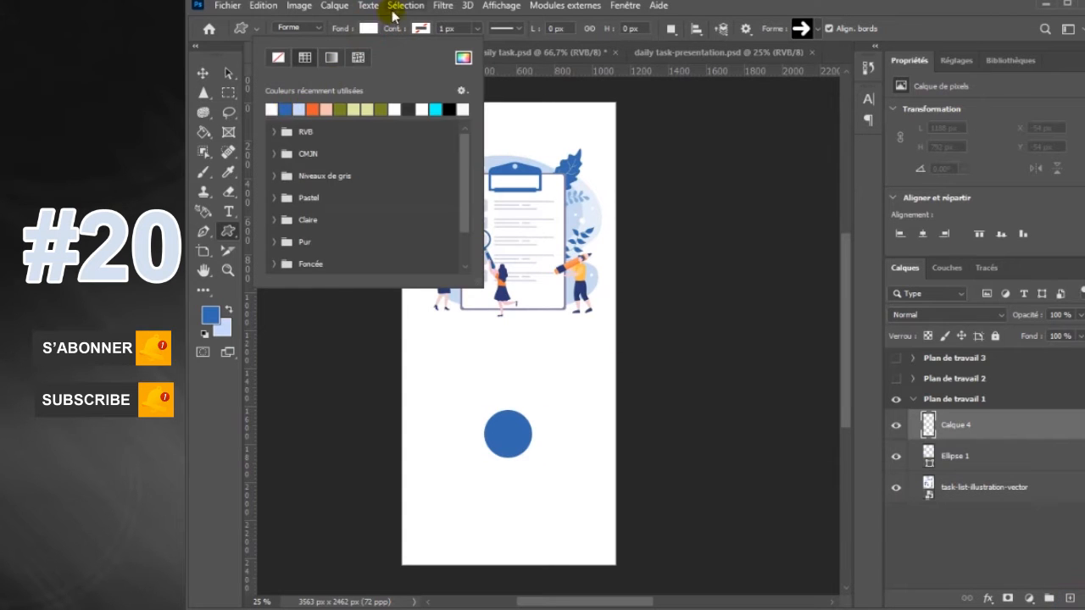
pyautogui.click(369, 28)
pyautogui.moveTo(498, 424)
pyautogui.mouseDown()
pyautogui.moveTo(535, 451)
pyautogui.moveTo(516, 437)
pyautogui.mouseUp()
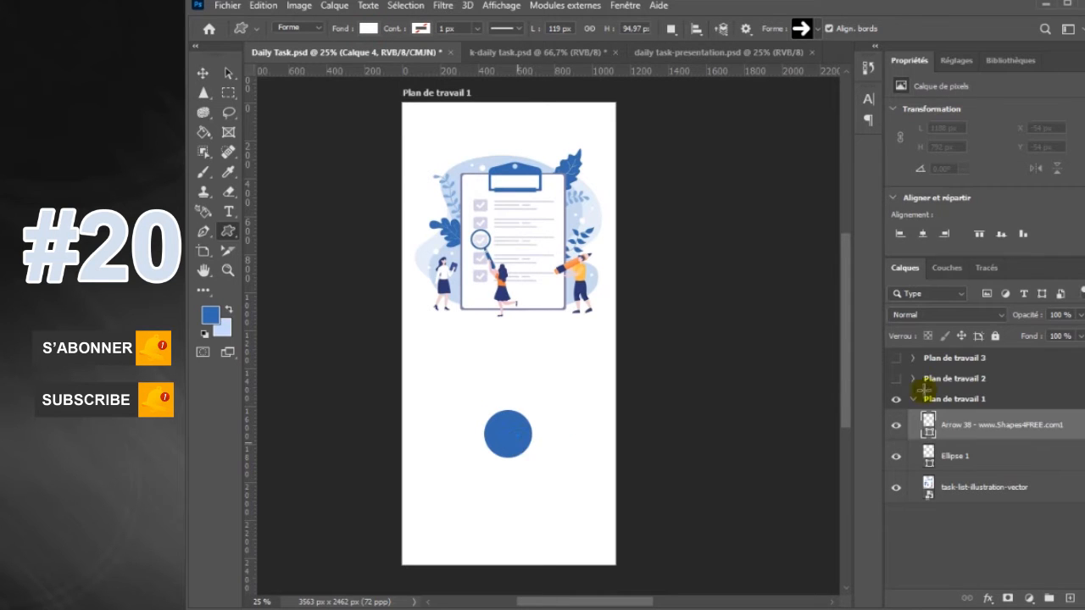
pyautogui.click(204, 73)
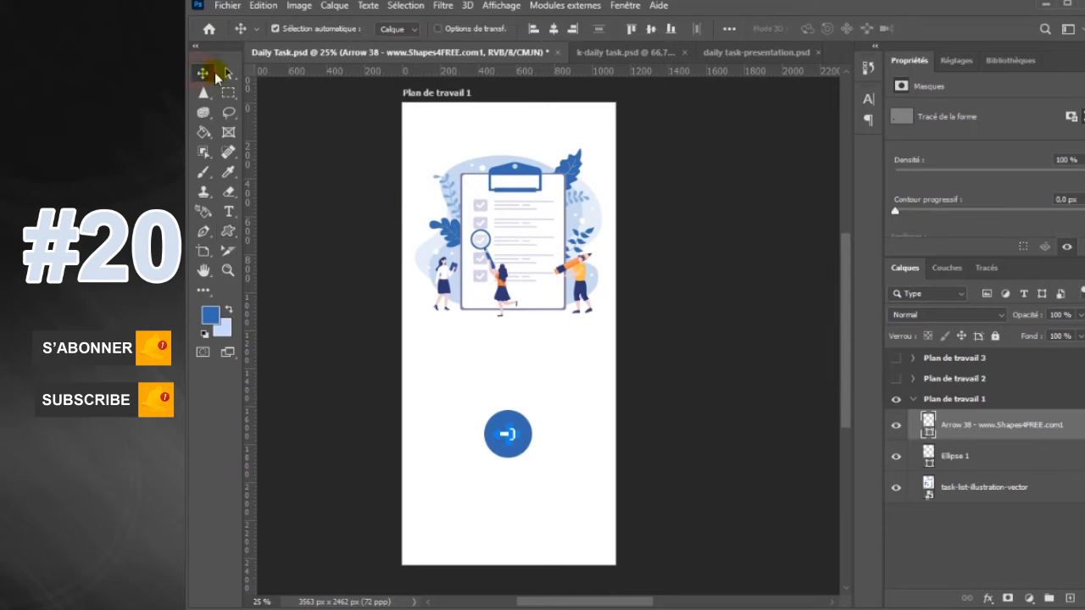
pyautogui.click(577, 465)
# Add the text "Let's go" at 60 pt between the illustration and the circle
pyautogui.click(229, 213)
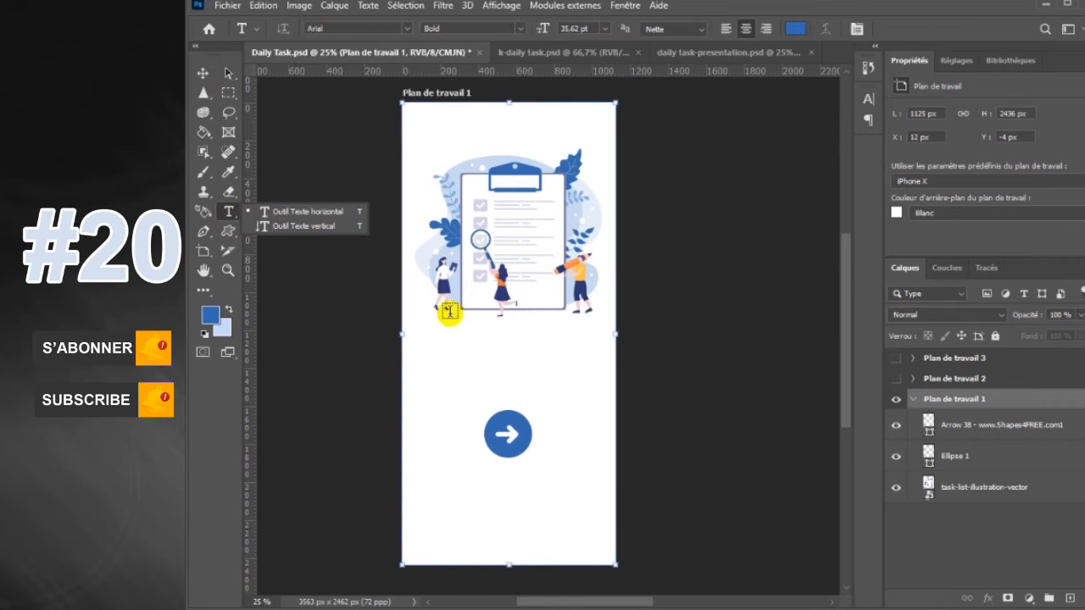
pyautogui.click(448, 364)
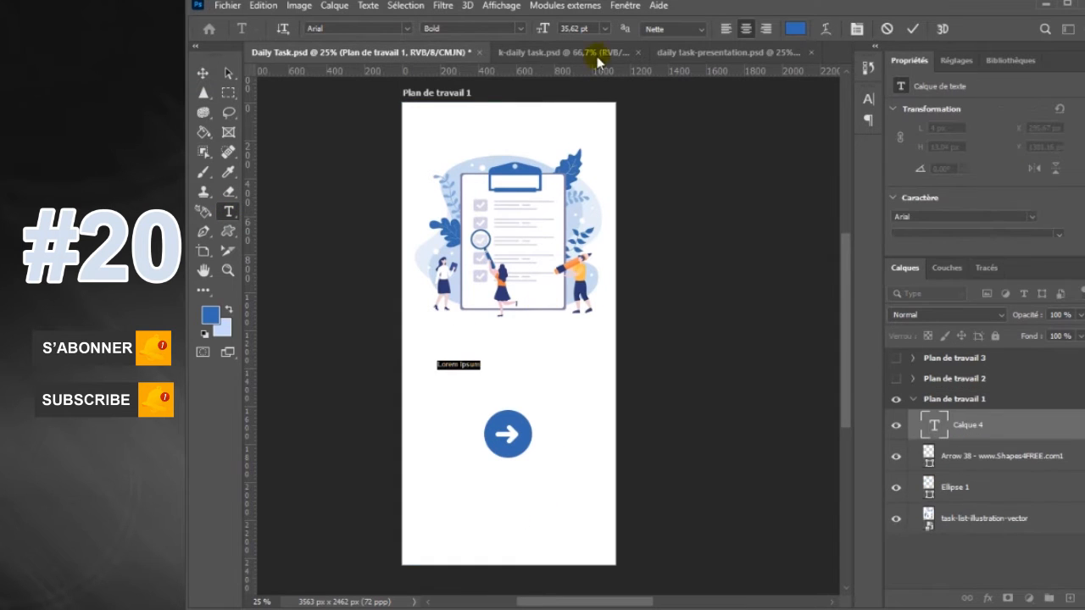
pyautogui.click(604, 27)
pyautogui.click(607, 200)
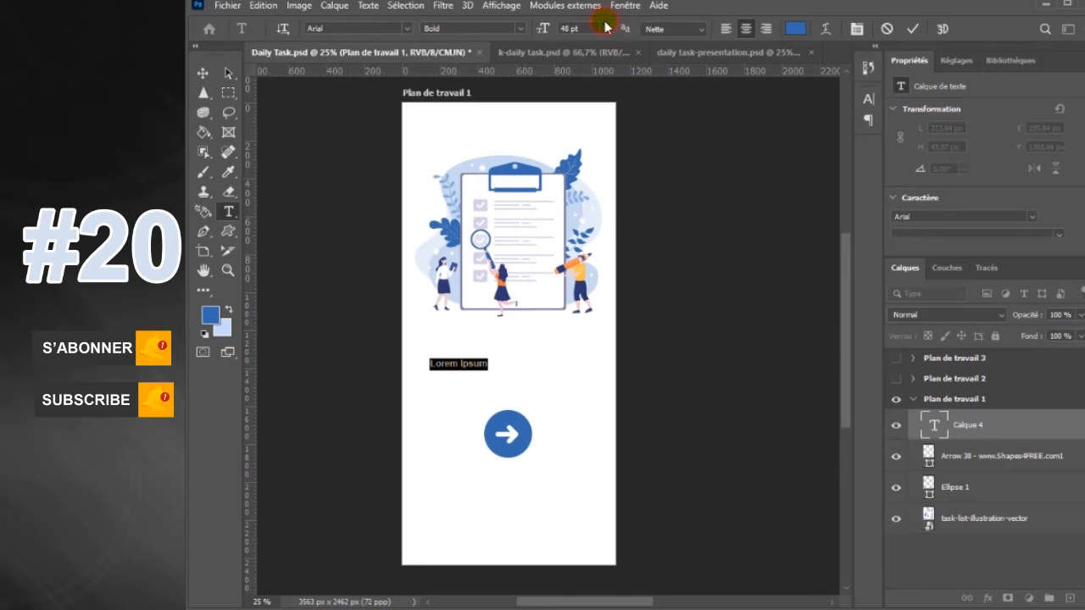
pyautogui.click(605, 28)
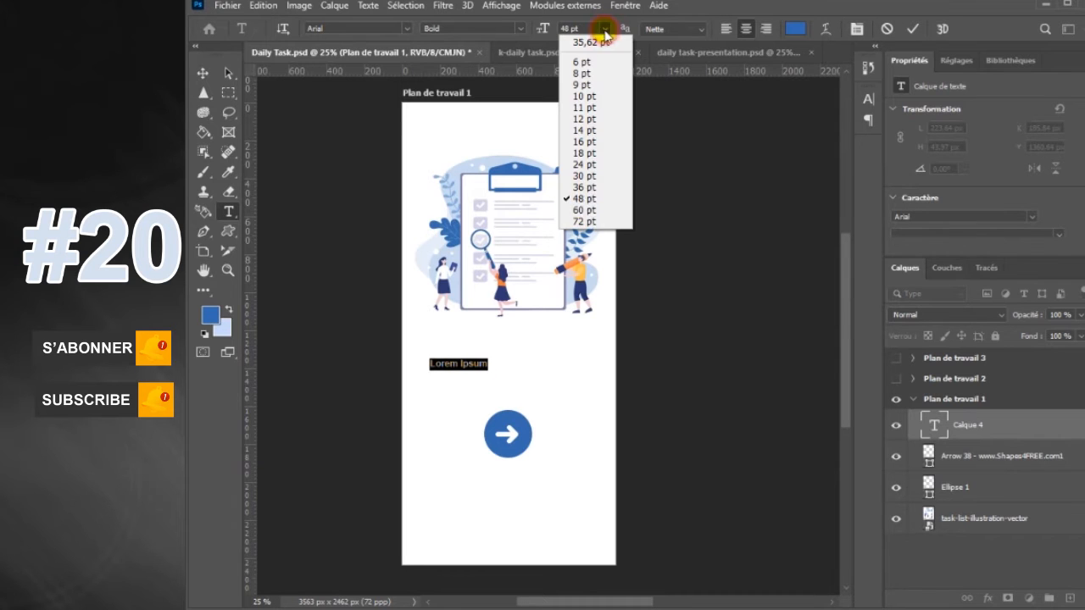
pyautogui.click(585, 210)
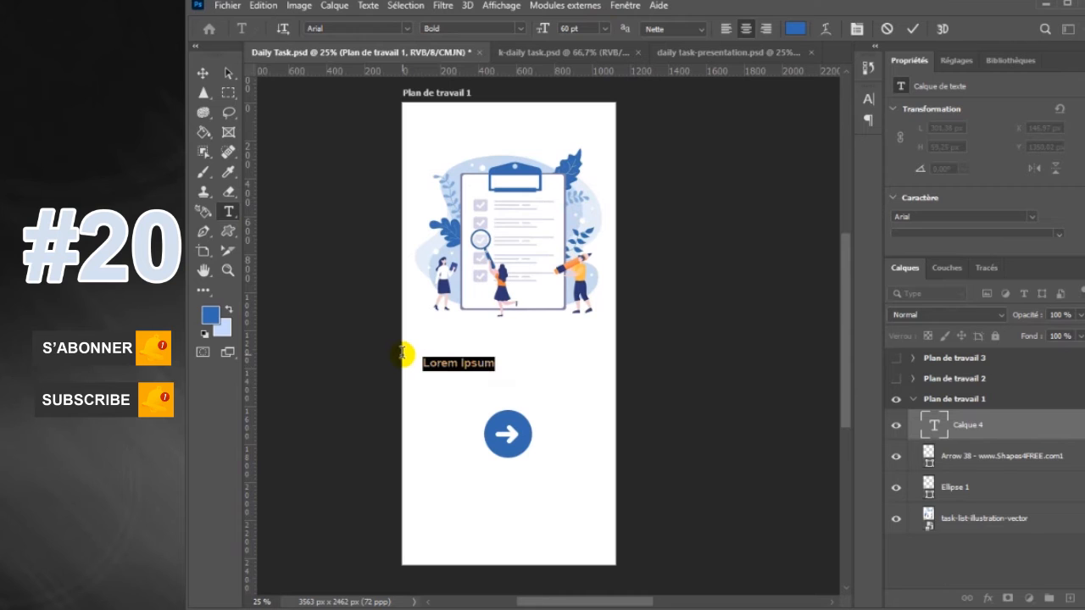
pyautogui.click(467, 362)
pyautogui.write("Let's go")
pyautogui.click(913, 29)
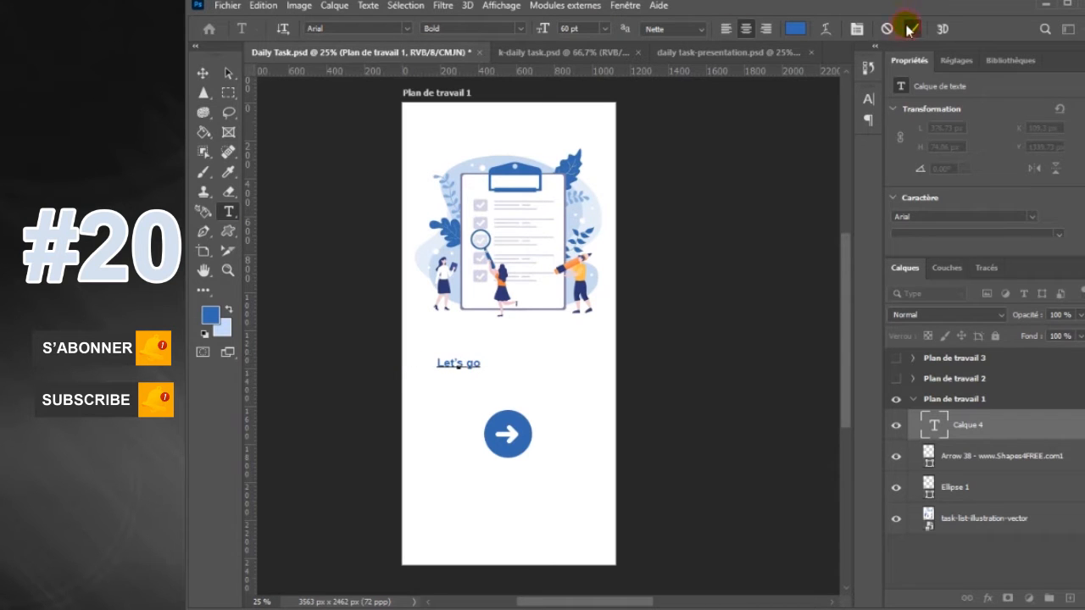
# Set the "Let's go" text to black (000) and its font style to Regular
pyautogui.click(794, 29)
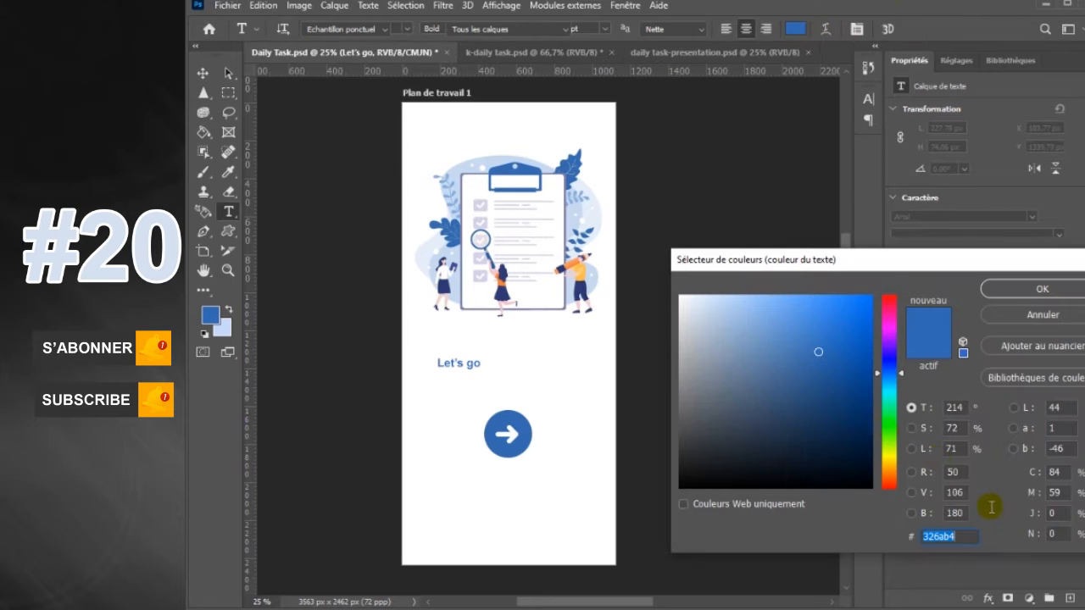
pyautogui.write('000')
pyautogui.click(1071, 293)
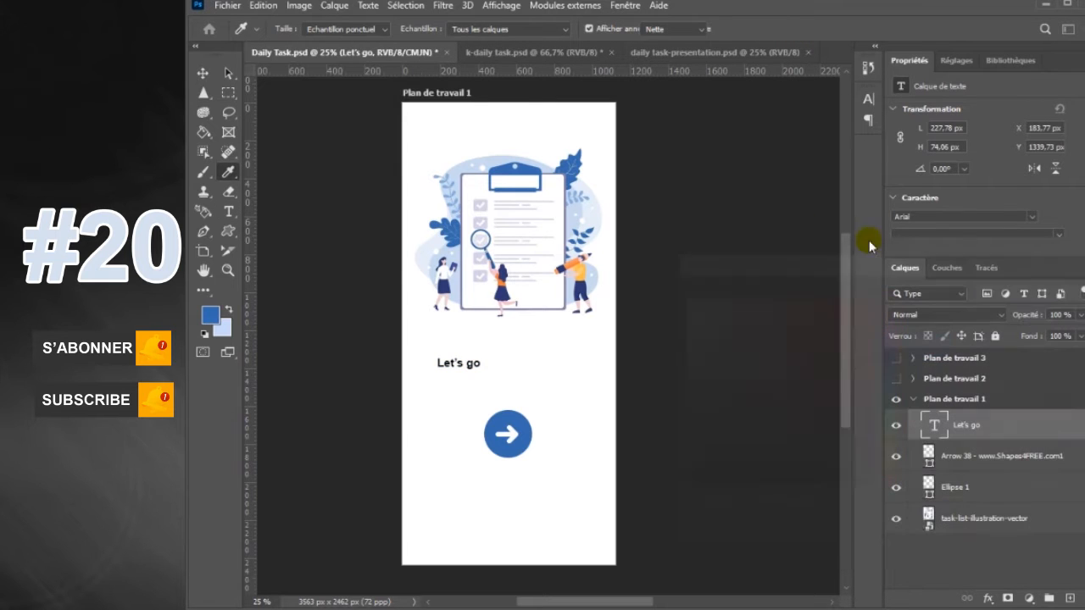
pyautogui.click(519, 30)
pyautogui.click(447, 51)
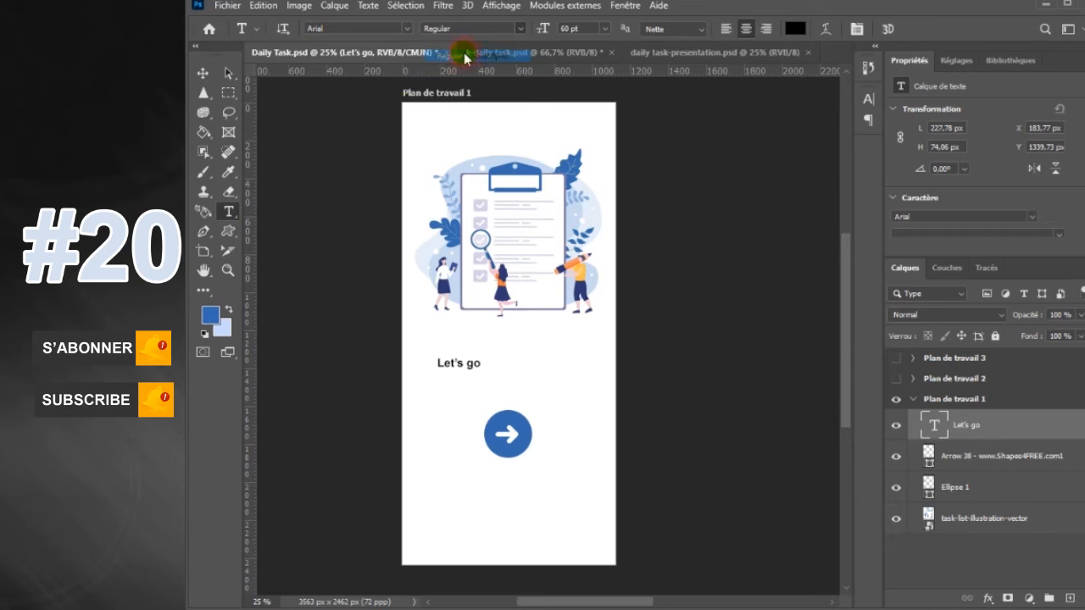
# Move "Let's go" directly beneath the circle and duplicate it twice, once above the circle and once near the artboard's lower edge
pyautogui.click(204, 75)
pyautogui.moveTo(472, 366); pyautogui.dragTo(521, 473)
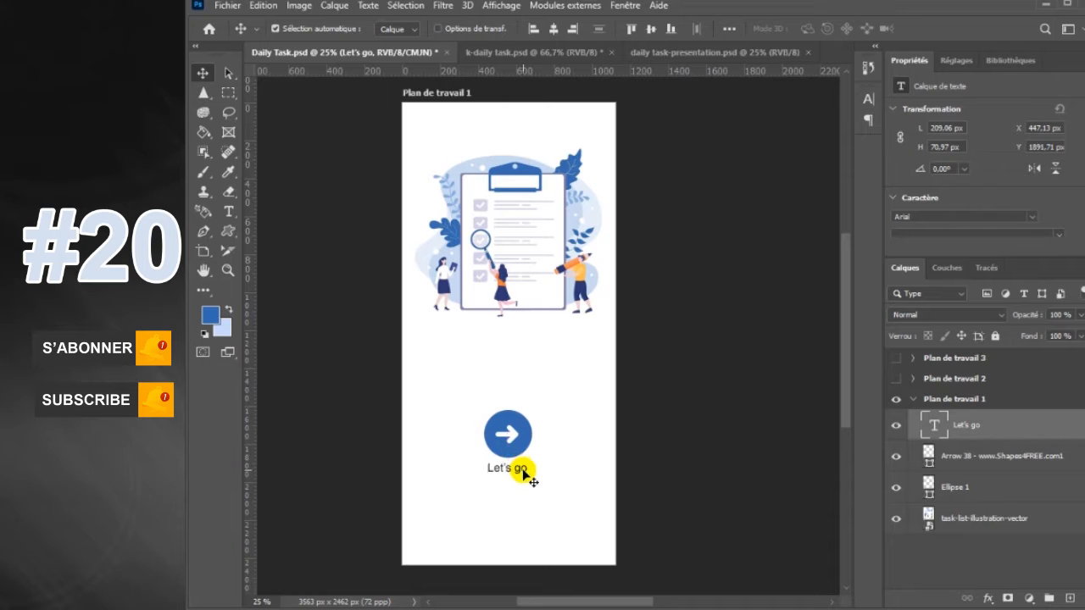
pyautogui.moveTo(523, 474); pyautogui.dragTo(469, 512)
# Replace the text of the lowest "Let's go" copy with "Do you have an account? Sign up"
pyautogui.press('t')
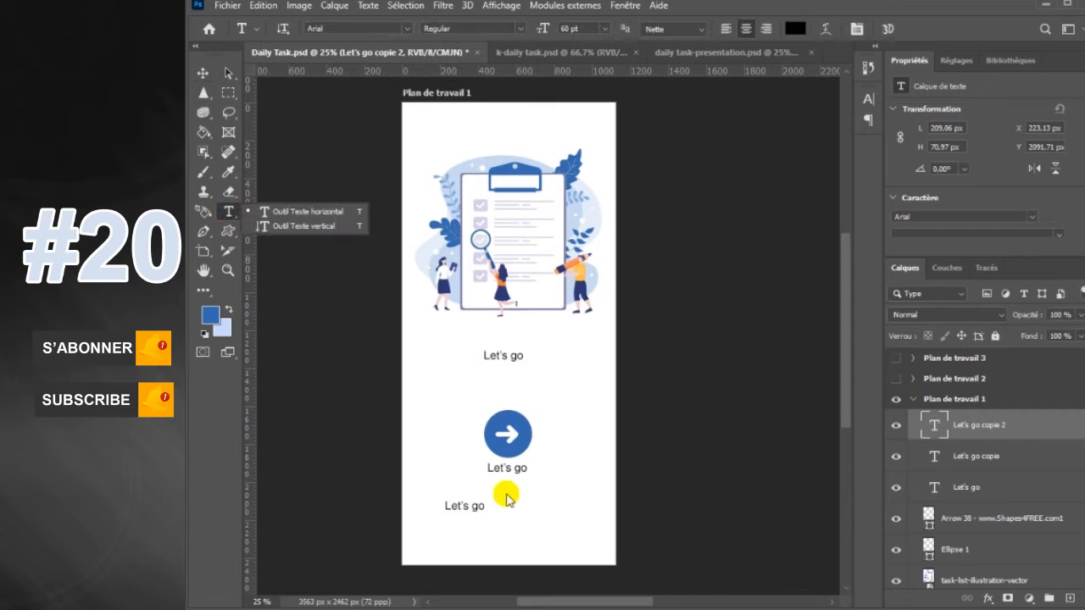
pyautogui.click(483, 509)
pyautogui.tripleClick(447, 507)
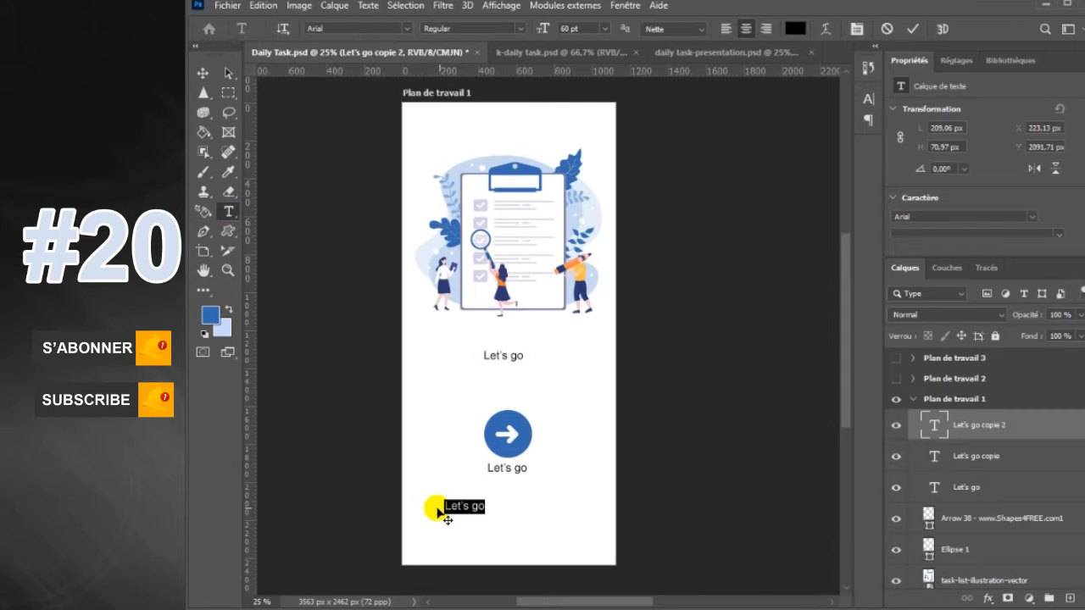
pyautogui.write('D')
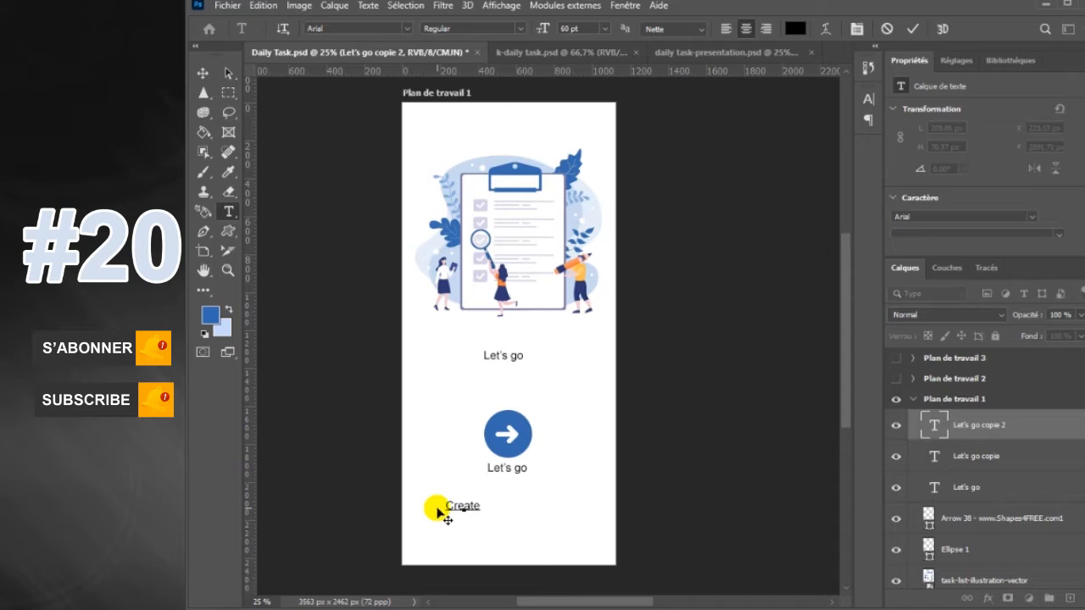
pyautogui.write('reate an account')
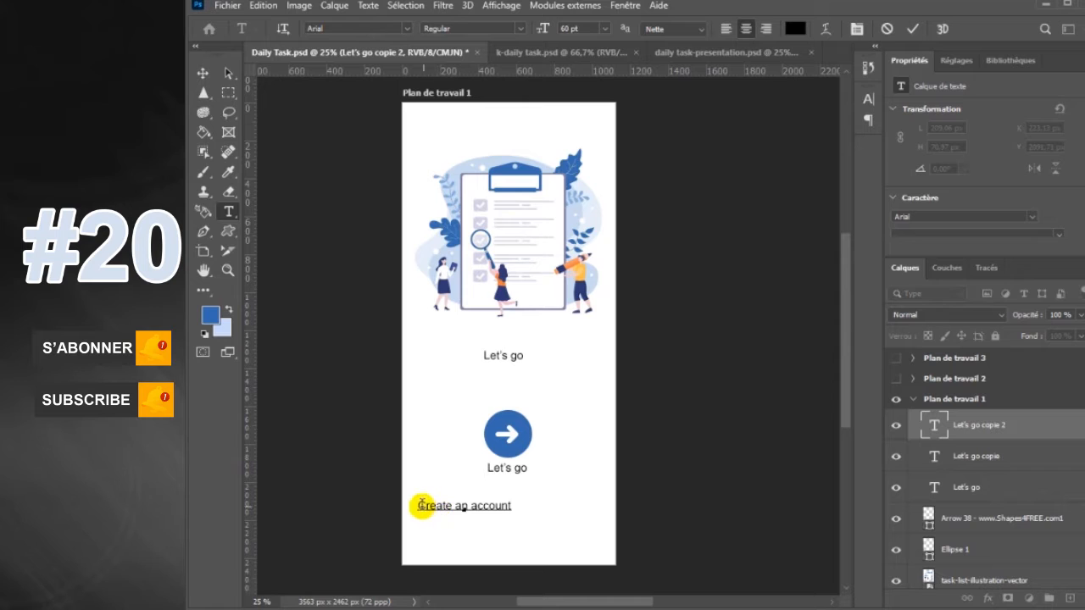
pyautogui.write('Do')
pyautogui.write(' You ')
pyautogui.write('have')
pyautogui.moveTo(489, 507); pyautogui.dragTo(451, 509)
pyautogui.press('BackSpace')
pyautogui.write('?')
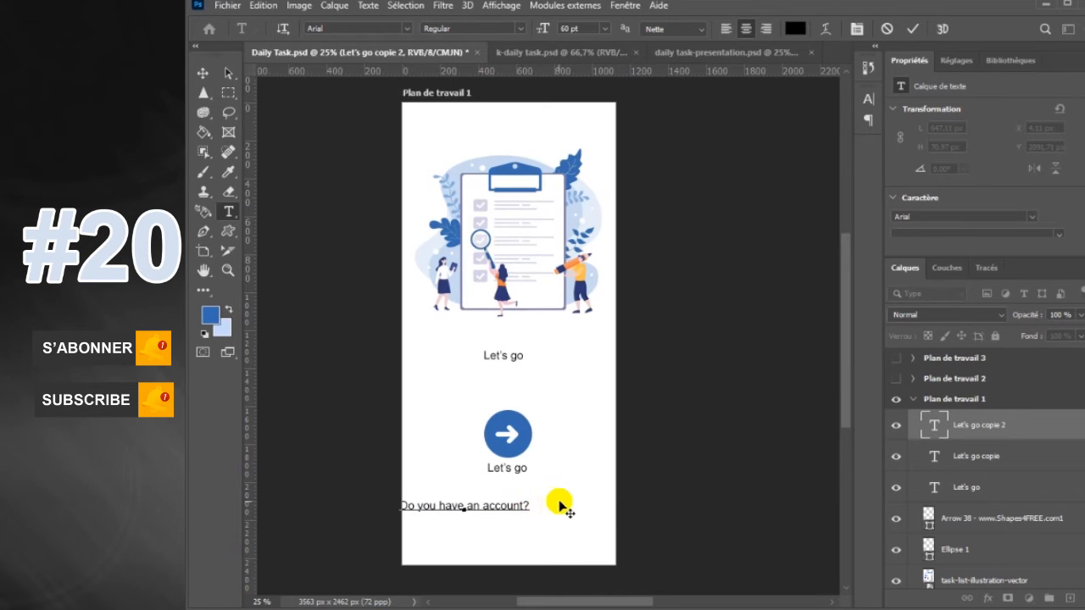
pyautogui.write(' Sign')
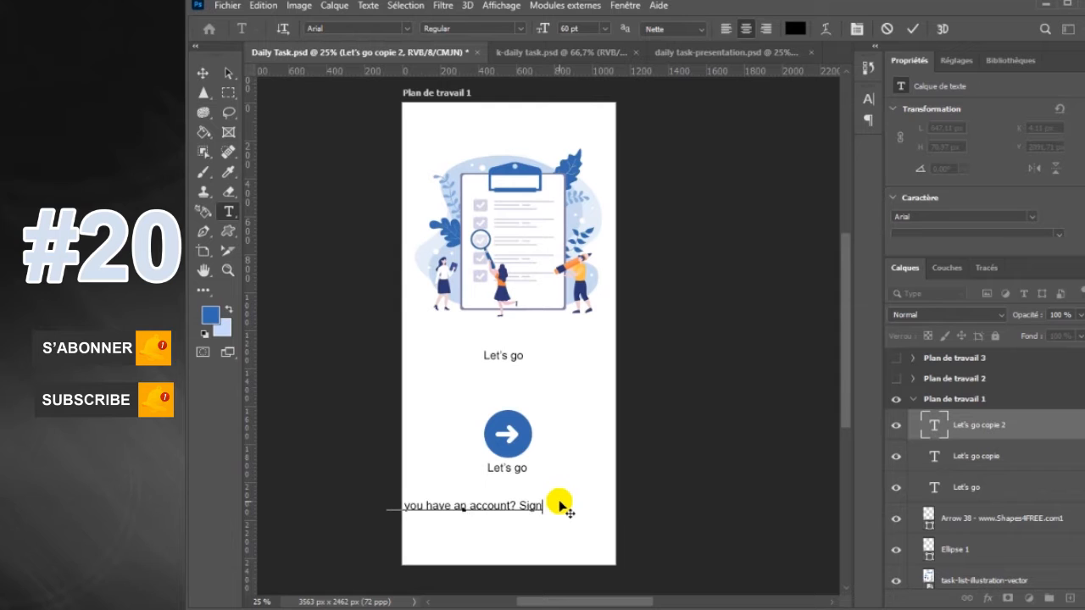
pyautogui.write(' up')
pyautogui.click(203, 74)
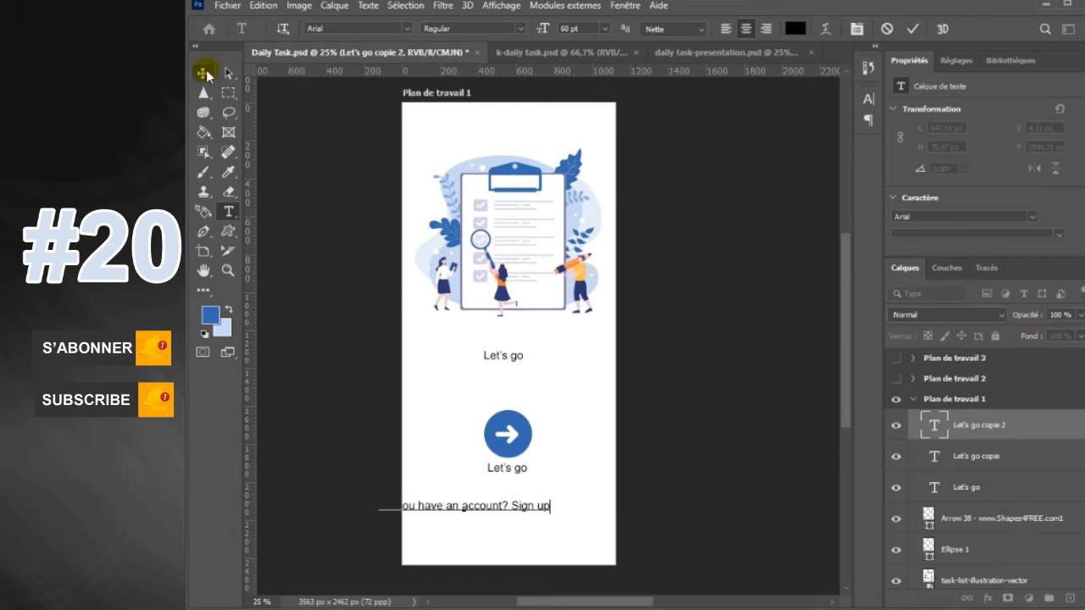
# Set the "Do you have an account? Sign up" line to 50 pt and centre it near the artboard's lower edge
pyautogui.click(229, 211)
pyautogui.click(565, 28)
pyautogui.write('50')
pyautogui.press('Return')
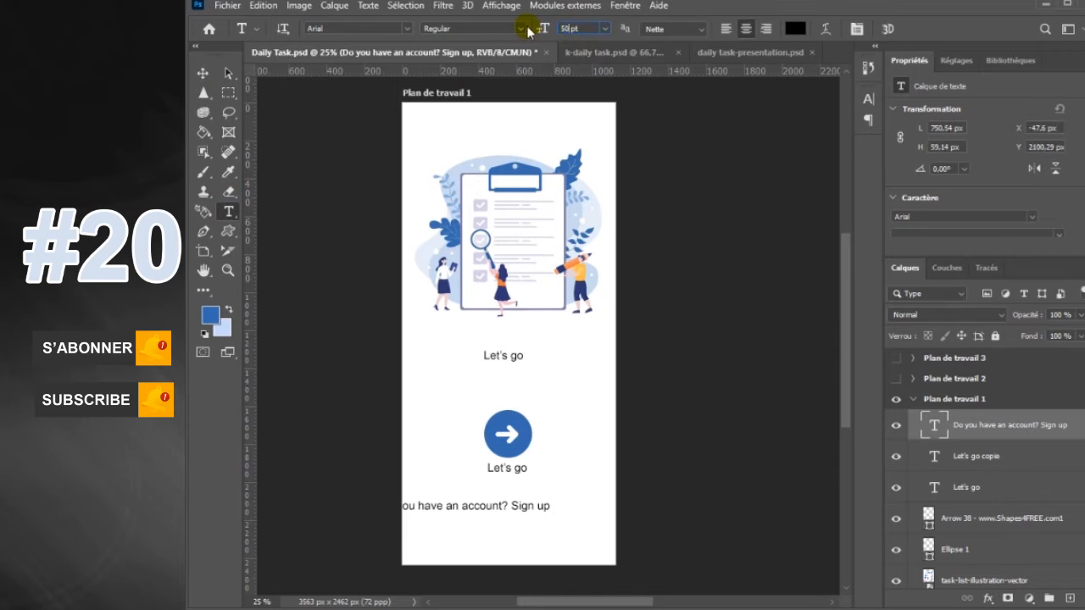
pyautogui.click(203, 73)
pyautogui.moveTo(517, 506); pyautogui.dragTo(540, 513)
# Recolour the words "Sign up" in the bottom text line with the blue sampled from the arrow circle
pyautogui.click(229, 211)
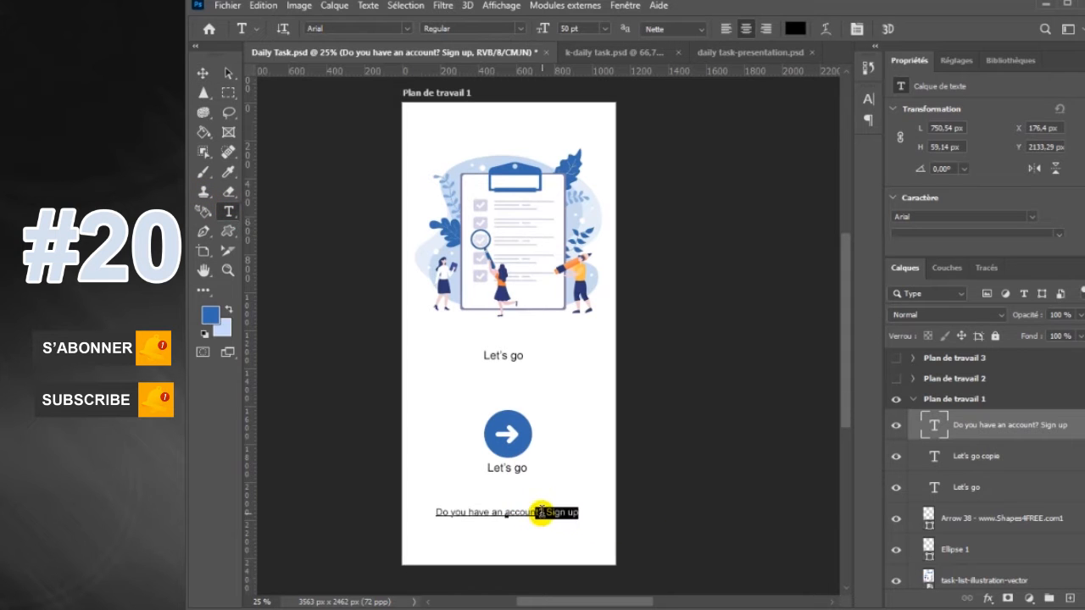
pyautogui.click(795, 28)
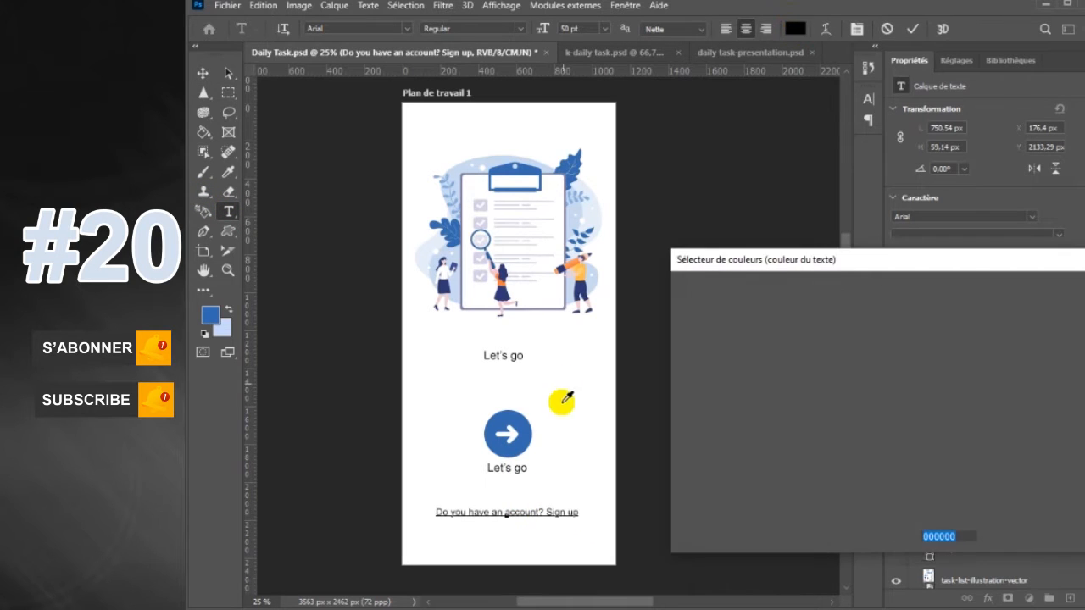
pyautogui.click(520, 436)
pyautogui.click(1009, 290)
pyautogui.click(914, 29)
# Set the "Let's go" text beneath the circle to 50 pt
pyautogui.click(202, 73)
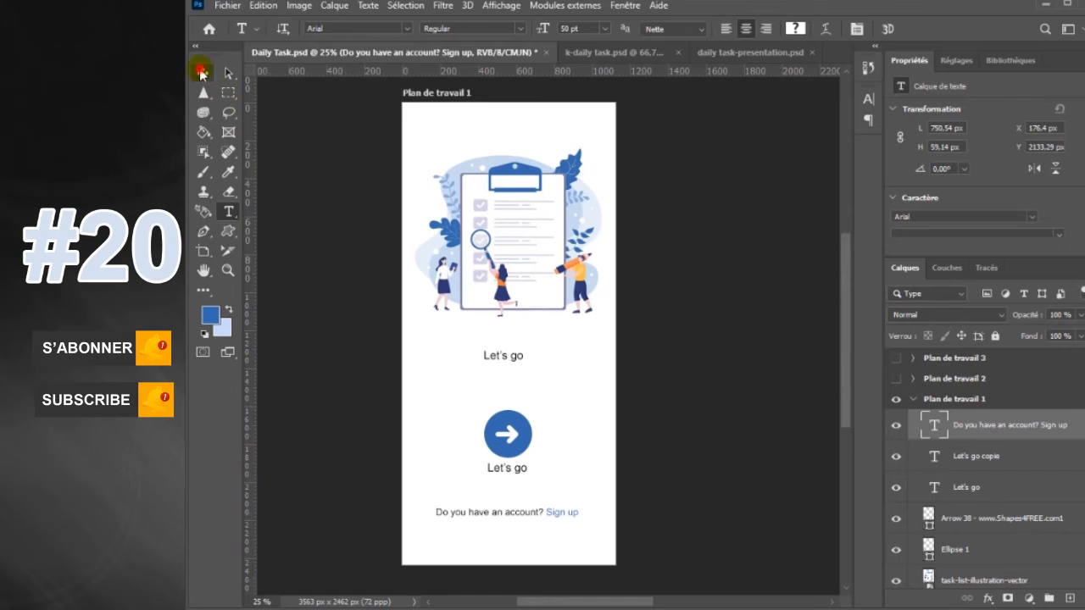
pyautogui.click(519, 477)
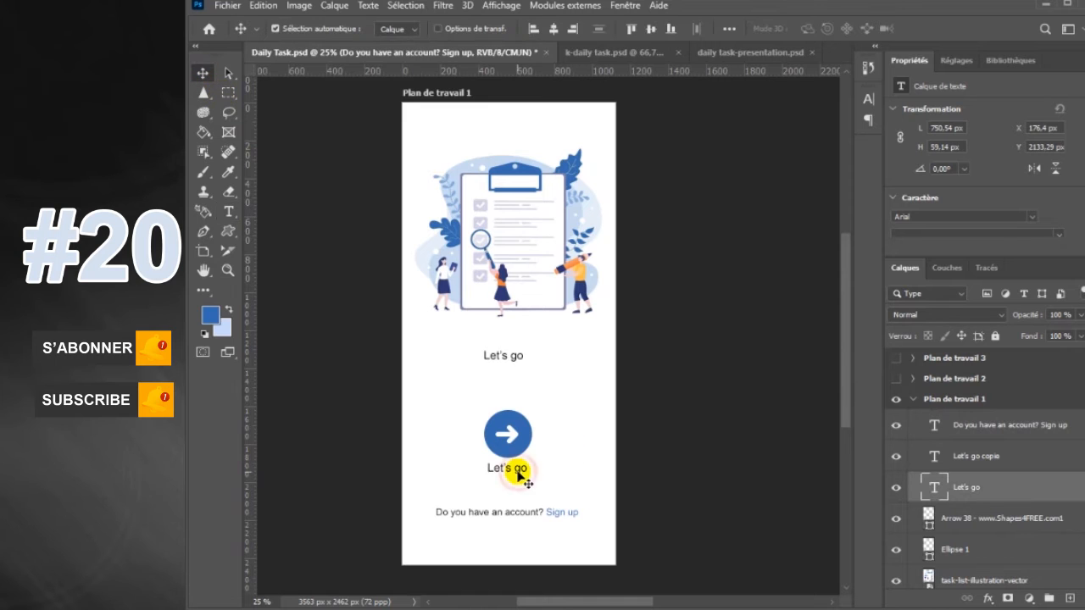
pyautogui.click(229, 212)
pyautogui.click(566, 28)
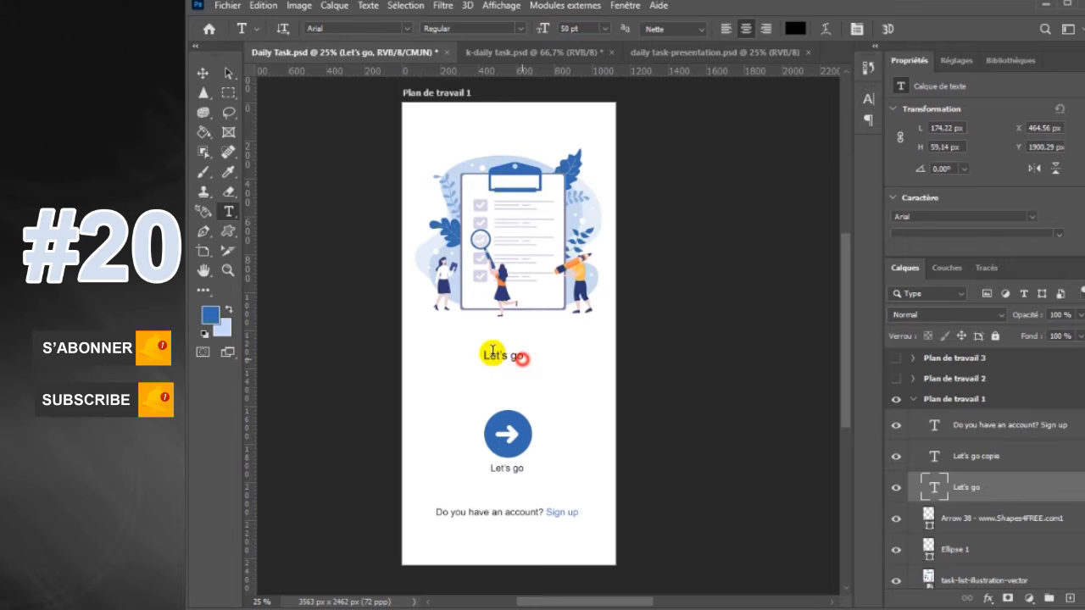
# Replace the "Let's go" copy above the circle with "Daily Task" and set its font to Sweet Chili
pyautogui.moveTo(523, 358); pyautogui.dragTo(445, 349)
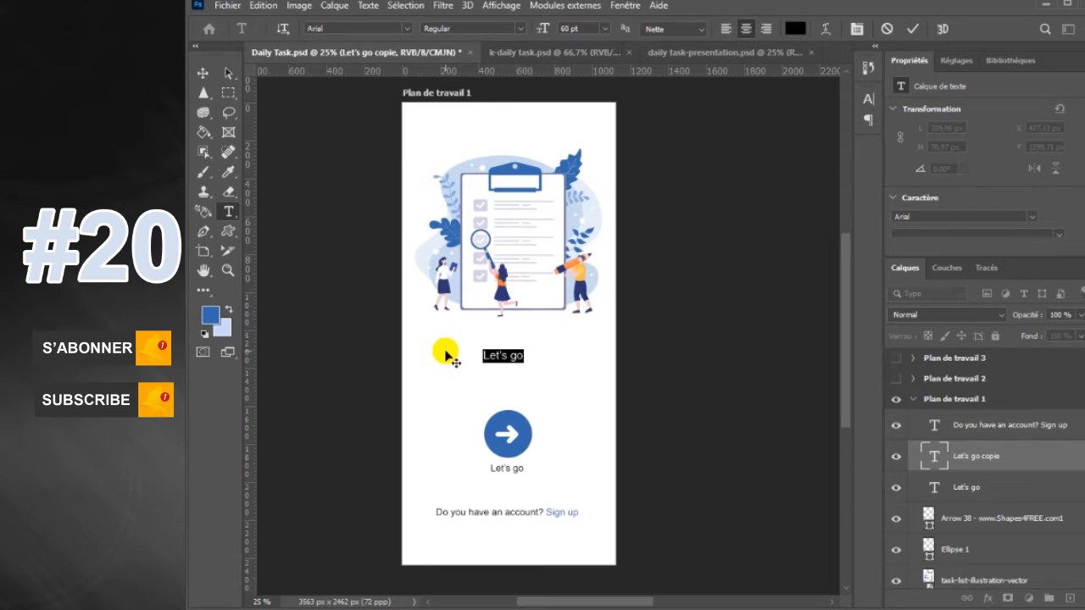
pyautogui.write('Daily Task')
pyautogui.click(914, 30)
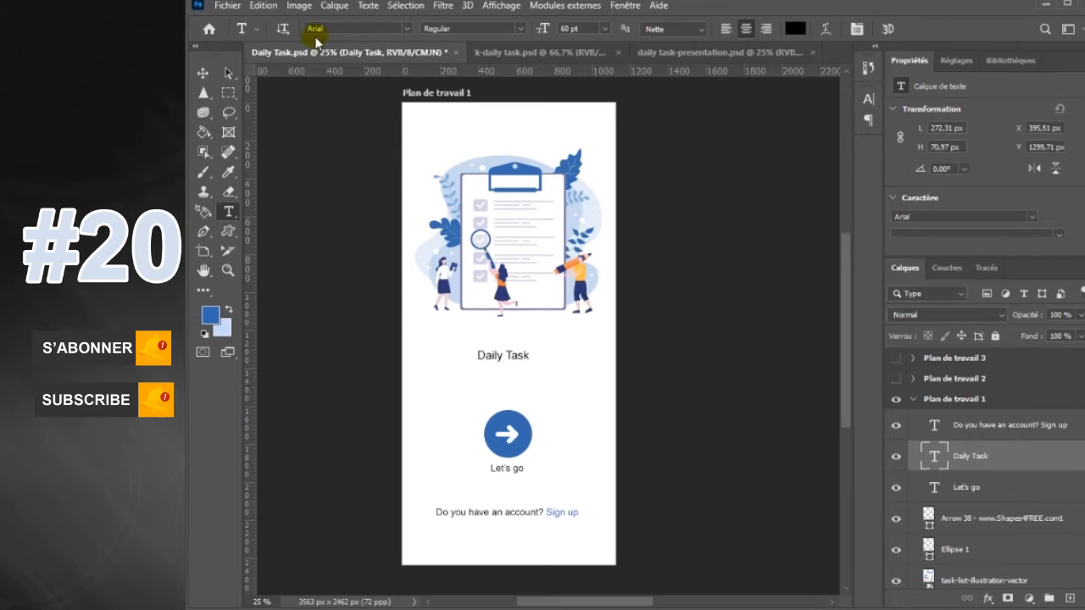
pyautogui.write('sw')
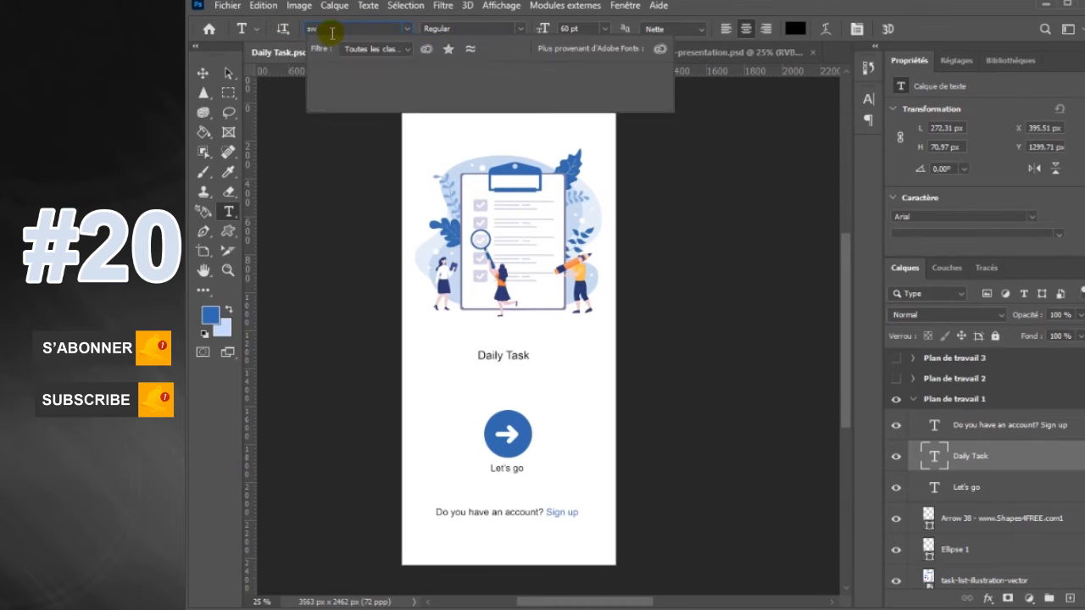
pyautogui.click(383, 88)
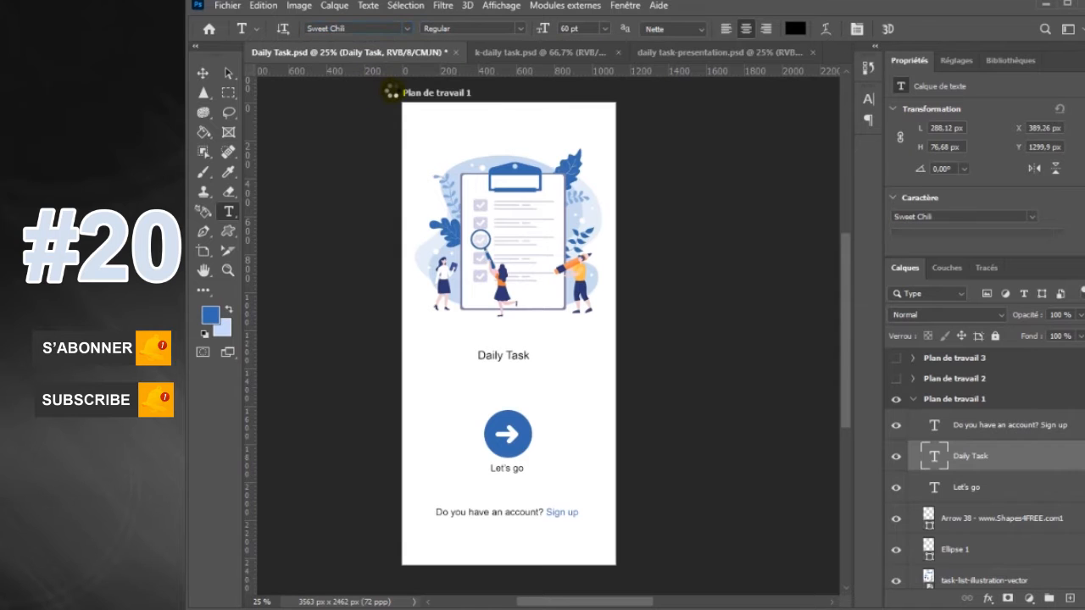
# Enlarge the "Daily Task" title to about 288% and place it centred just under the illustration
pyautogui.click(203, 73)
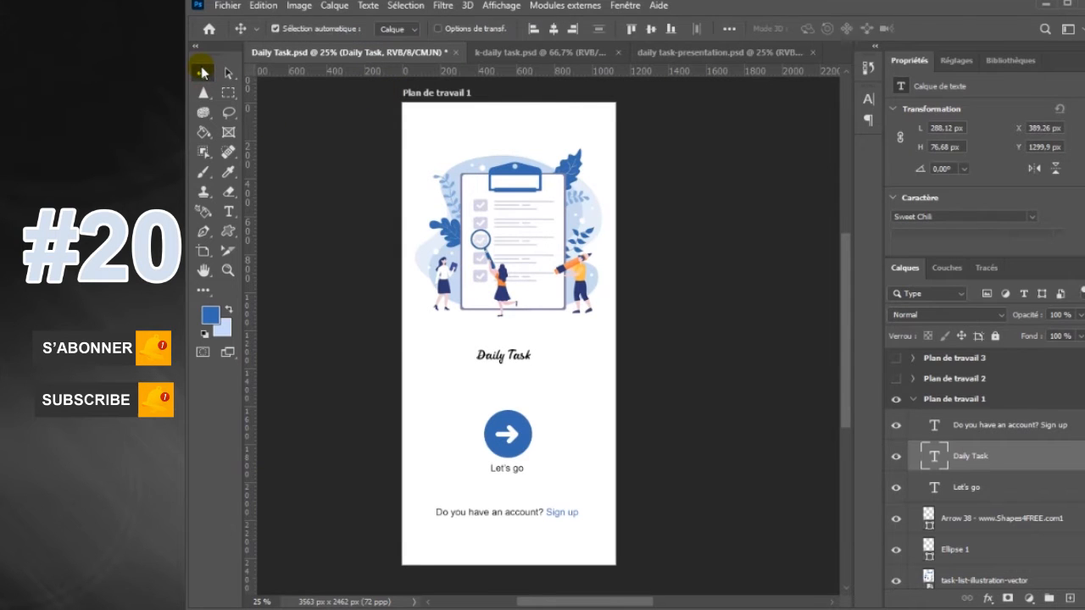
pyautogui.hotkey('ctrl', 't')
pyautogui.moveTo(533, 349); pyautogui.dragTo(555, 344)
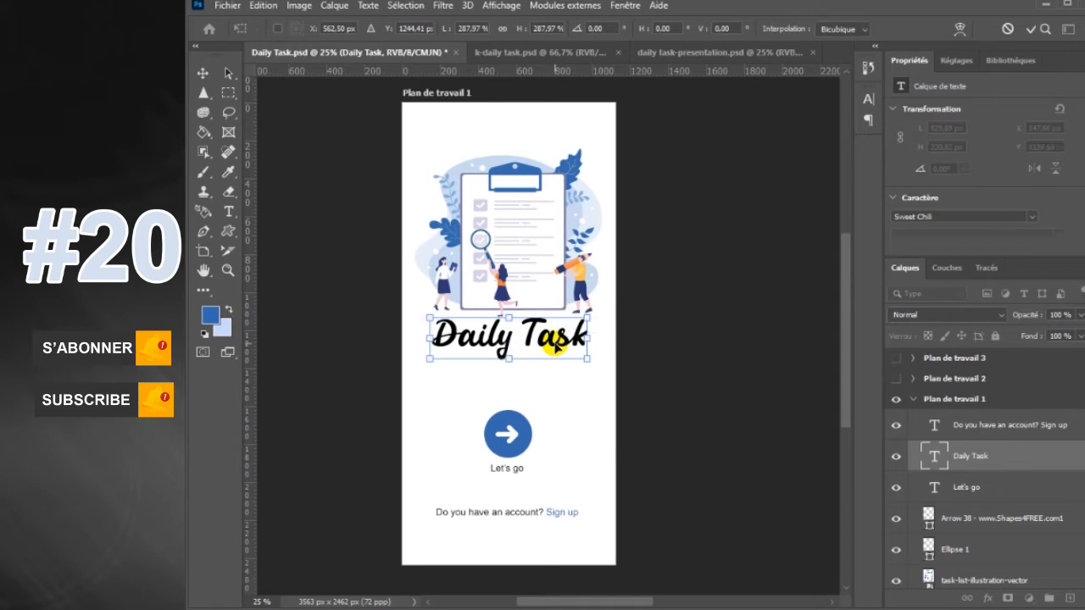
pyautogui.press('Return')
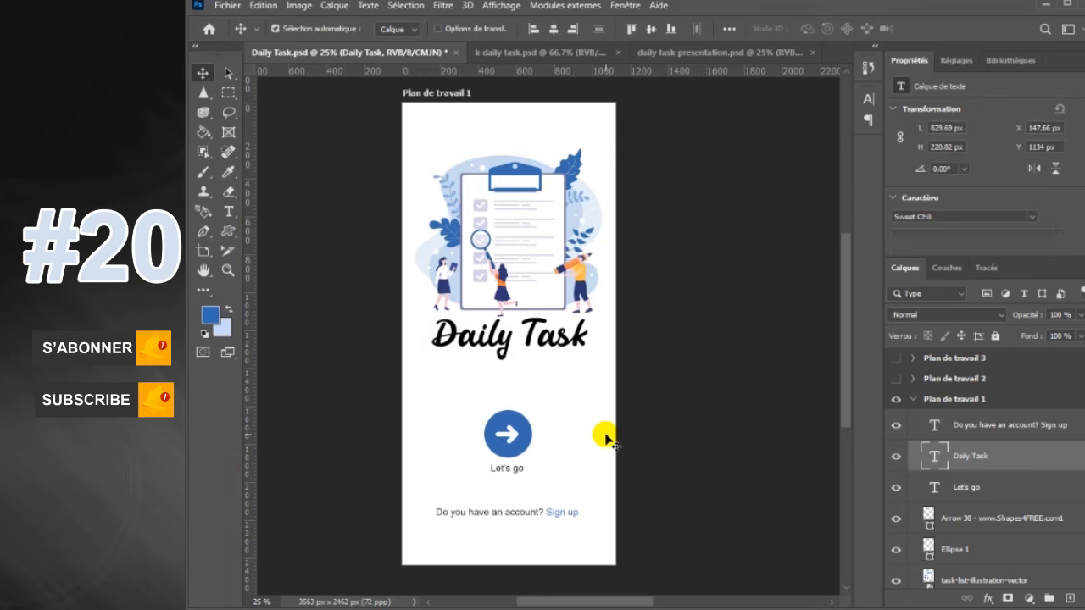
# Hide the Properties panel and scale the task list illustration down to about 1221 by 827 px around its centre
pyautogui.click(627, 7)
pyautogui.click(691, 398)
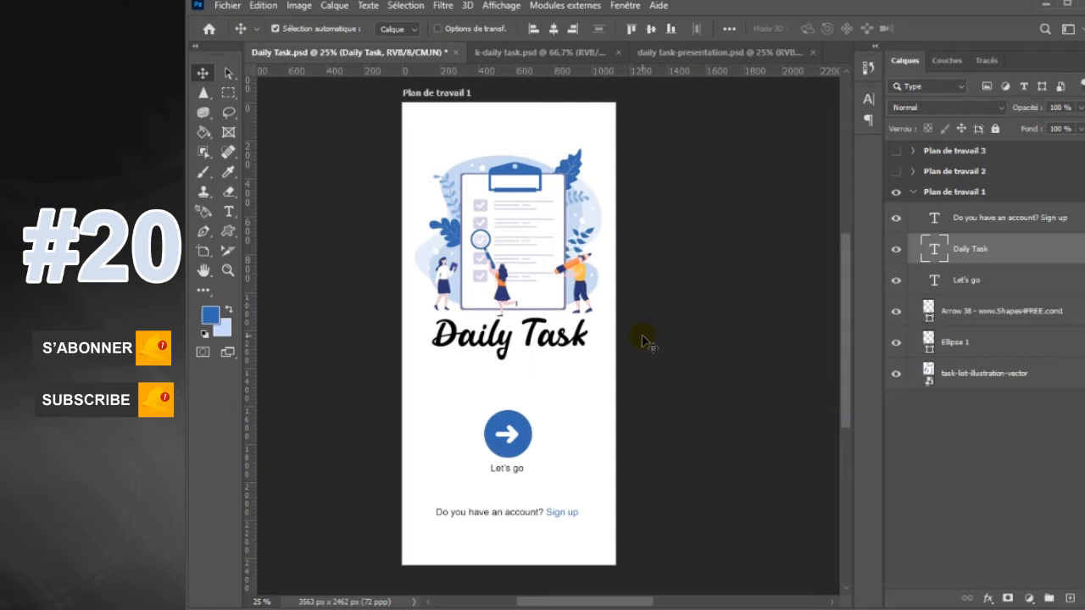
pyautogui.click(530, 270)
pyautogui.hotkey('ctrl', 't')
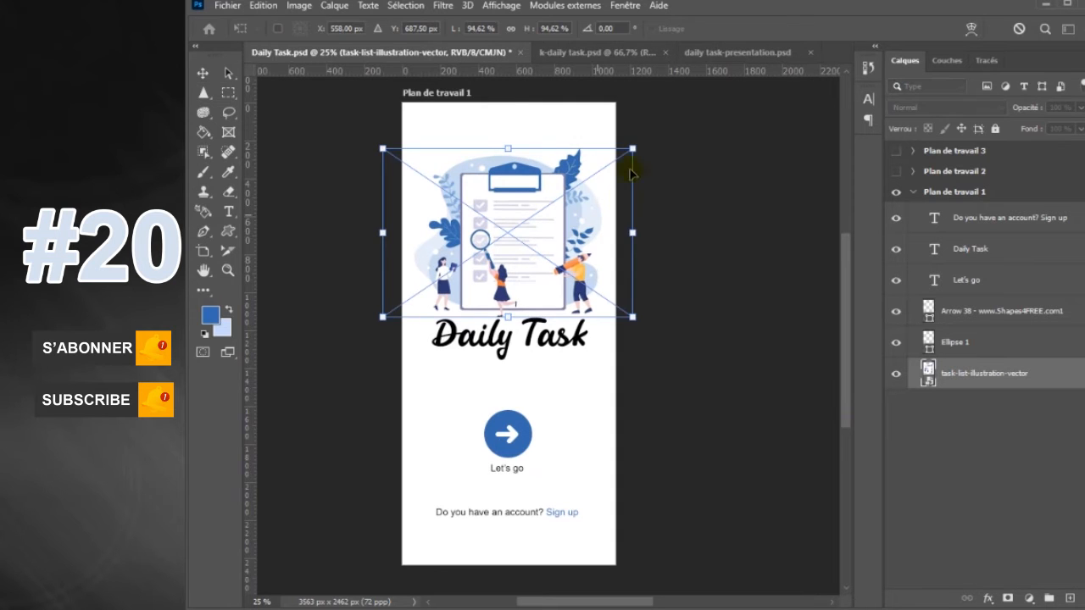
pyautogui.moveTo(632, 148); pyautogui.dragTo(624, 154)
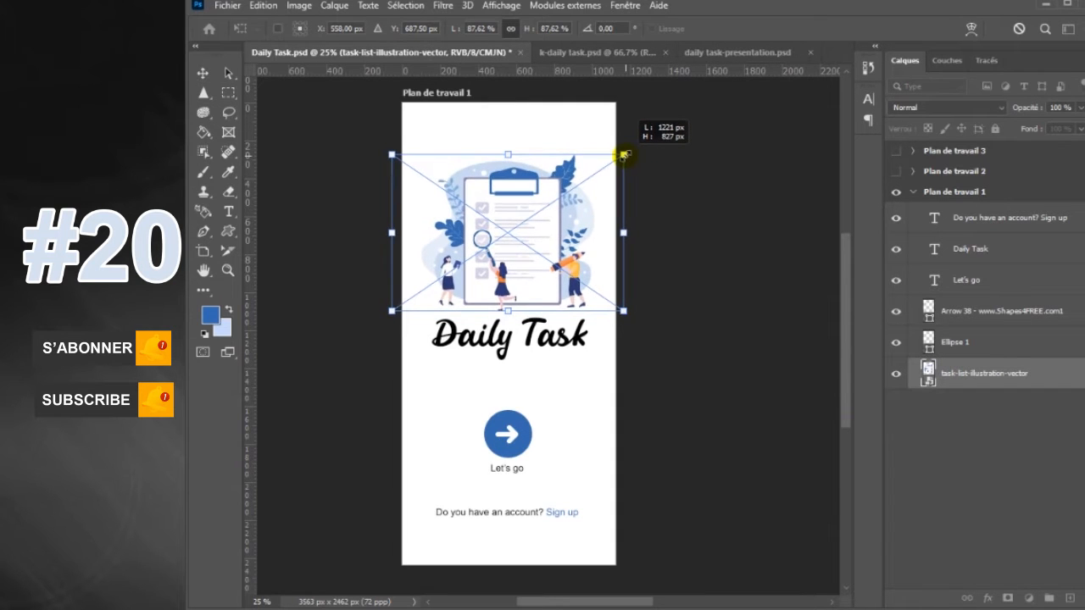
pyautogui.press('Return')
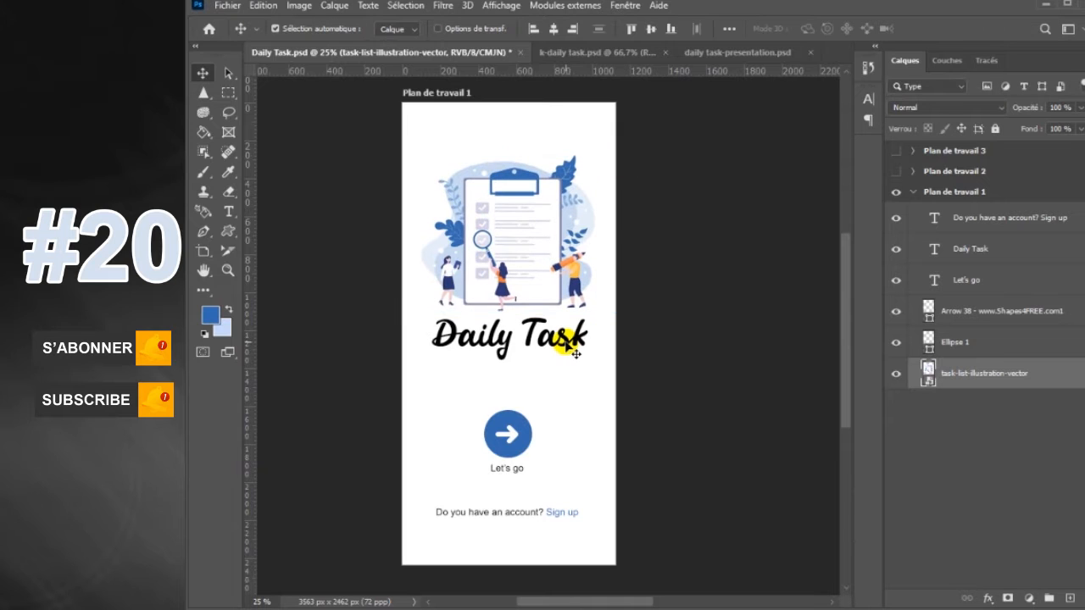
# Nudge the "Daily Task" title up by about 30 px, closer to the illustration
pyautogui.click(566, 343)
pyautogui.hotkey('shift', 'Up')
pyautogui.hotkey('shift', 'Up')
pyautogui.hotkey('shift', 'Up')
pyautogui.hotkey('shift', 'Up')
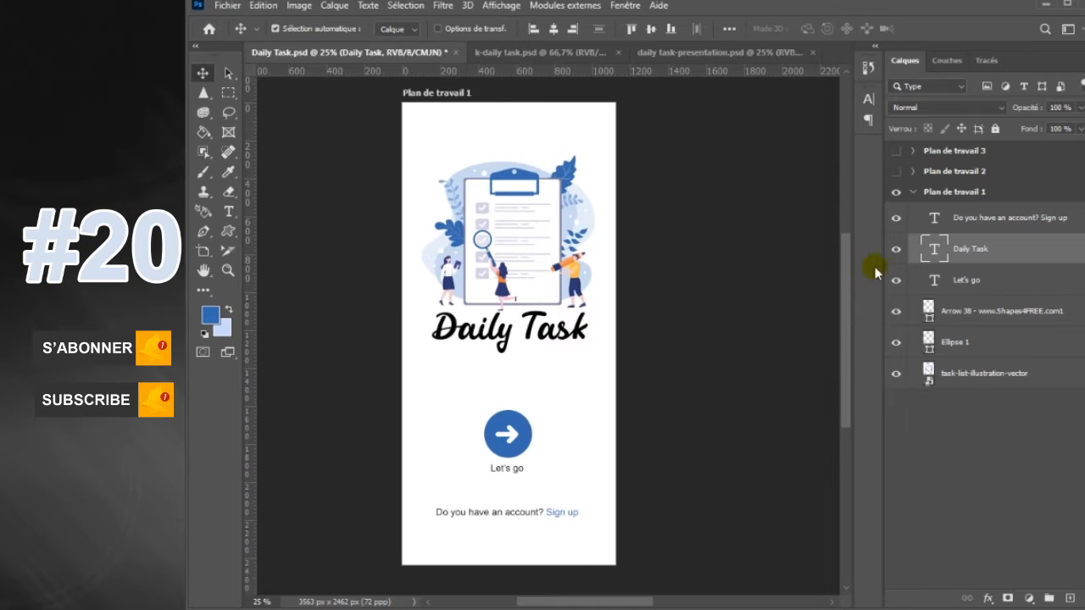
# Add a white (ffffff) colour overlay to the "Daily Task" text layer
pyautogui.doubleClick(1005, 252)
pyautogui.click(625, 449)
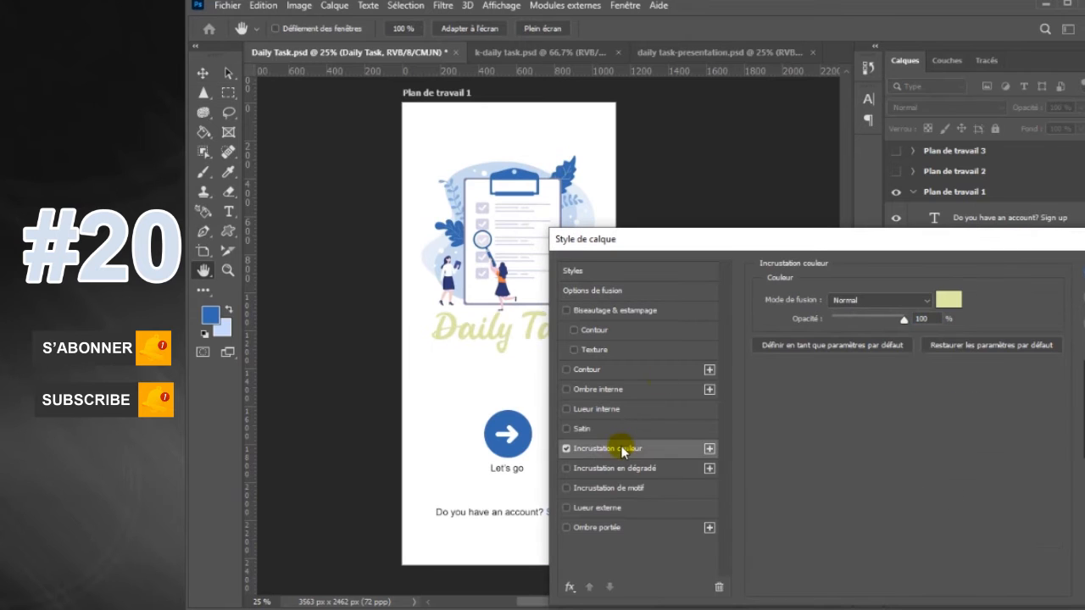
pyautogui.click(949, 299)
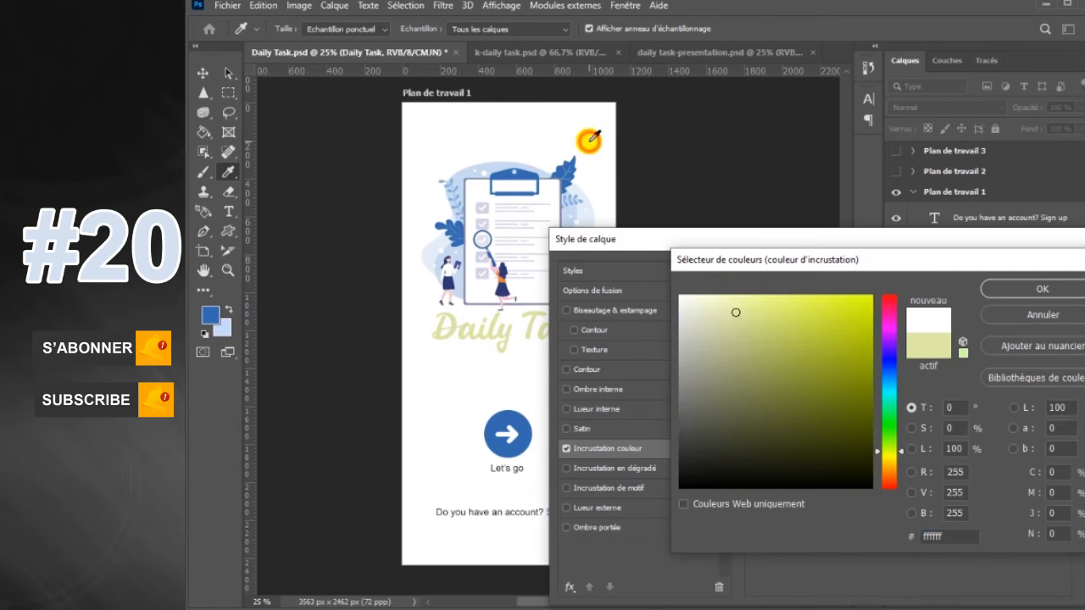
pyautogui.click(590, 129)
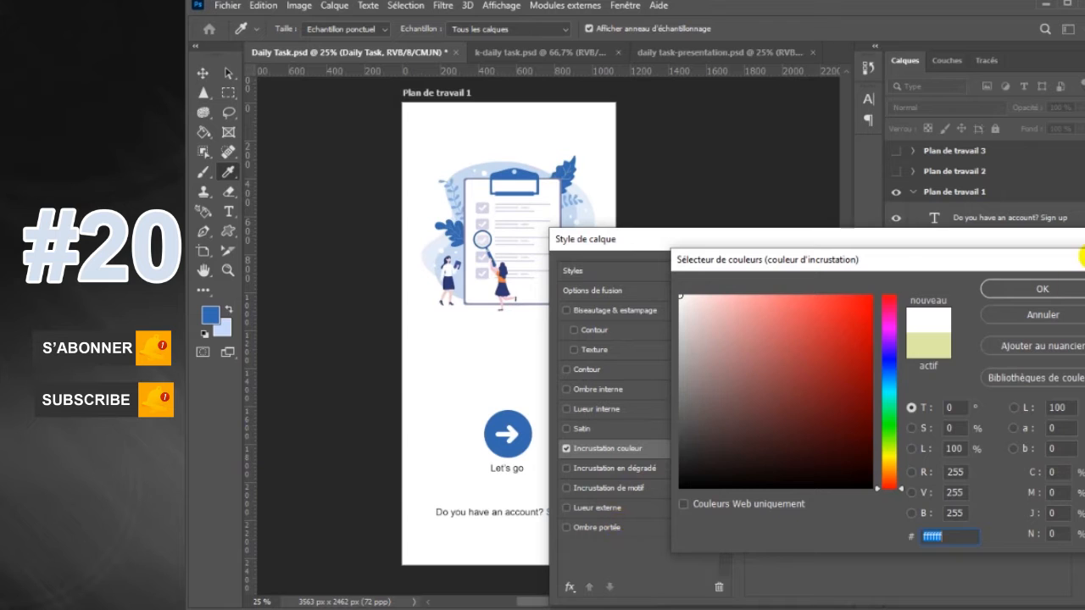
pyautogui.click(1059, 291)
# Add a drop shadow to the "Daily Task" title with 25% opacity and a size of 49 px
pyautogui.click(632, 527)
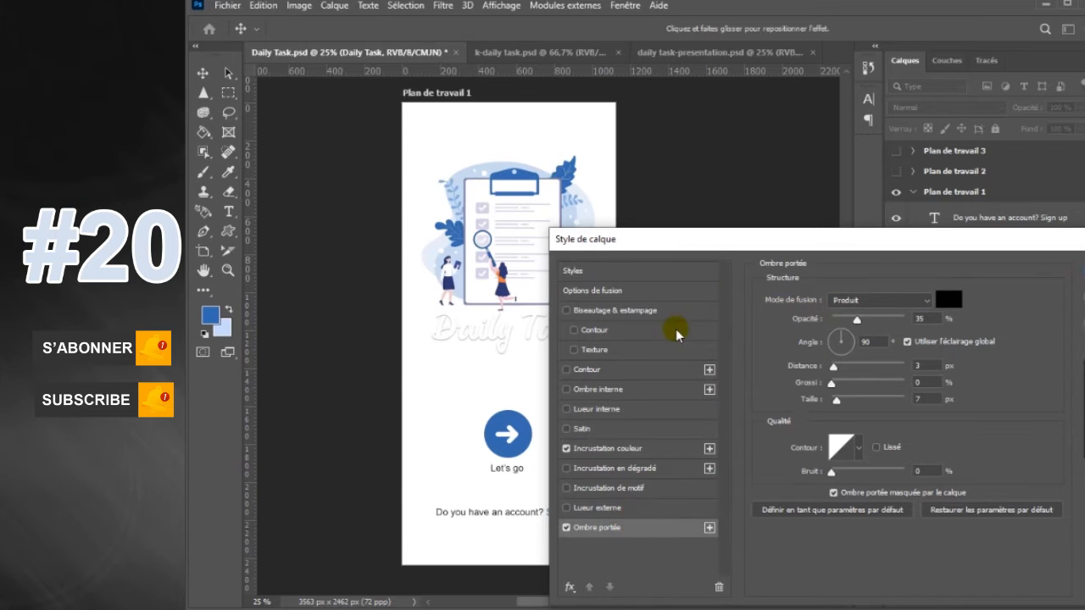
pyautogui.moveTo(715, 235); pyautogui.dragTo(774, 227)
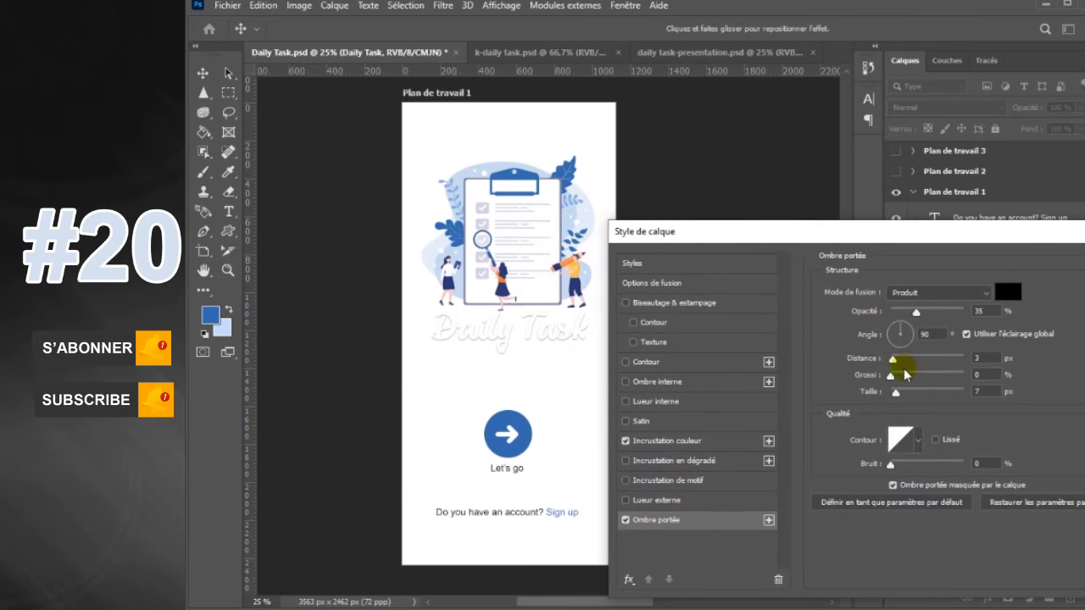
pyautogui.moveTo(895, 392); pyautogui.dragTo(904, 393)
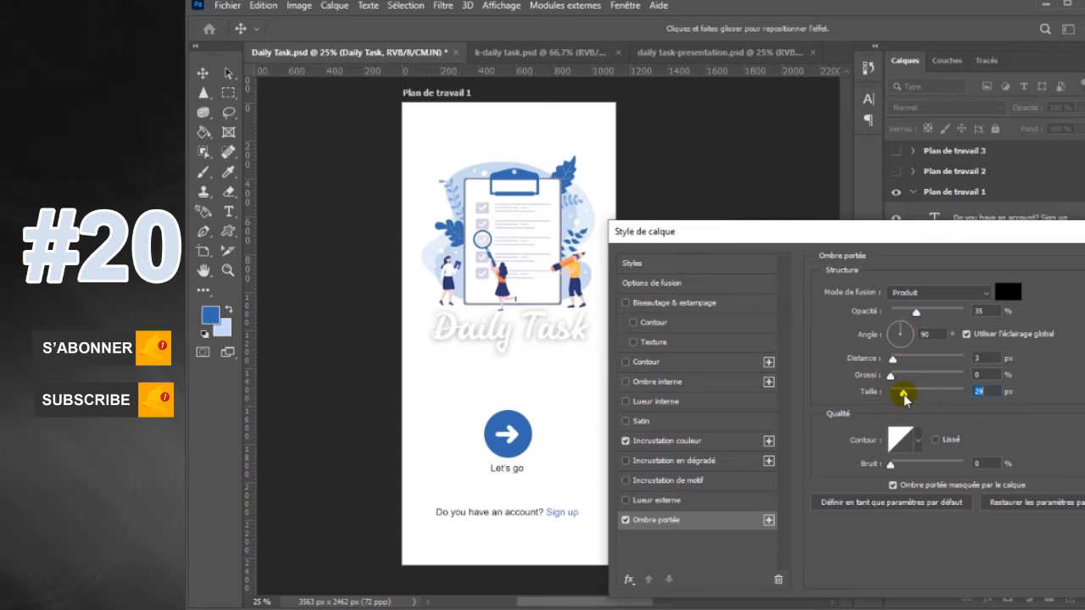
pyautogui.moveTo(918, 313); pyautogui.dragTo(909, 314)
pyautogui.moveTo(904, 392); pyautogui.dragTo(910, 396)
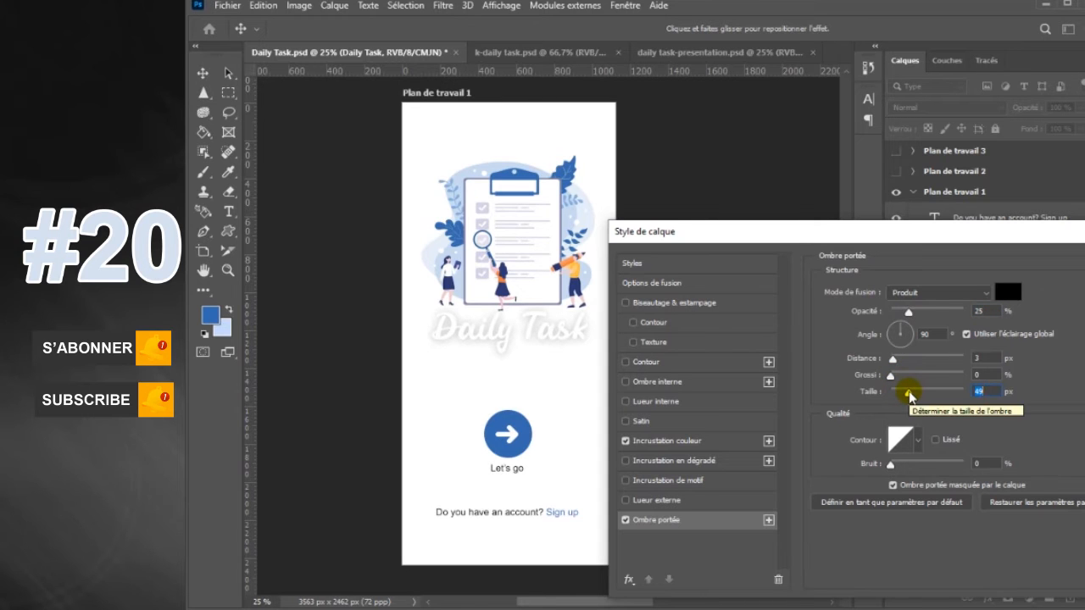
# Add an outside stroke to the "Daily Task" title in the circle's blue (326ab4)
pyautogui.click(674, 364)
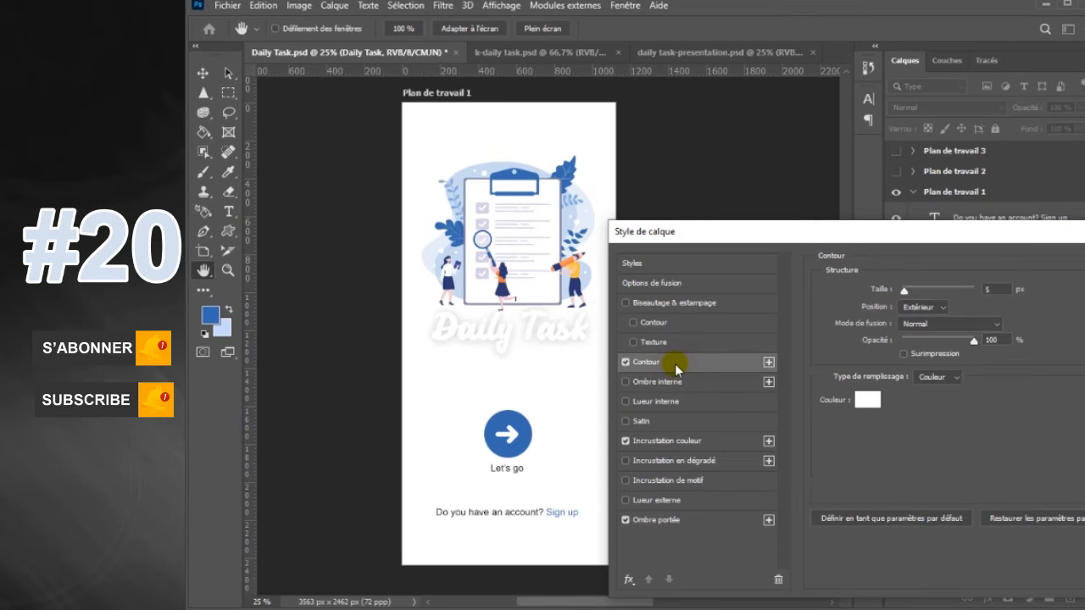
pyautogui.click(872, 402)
pyautogui.click(517, 431)
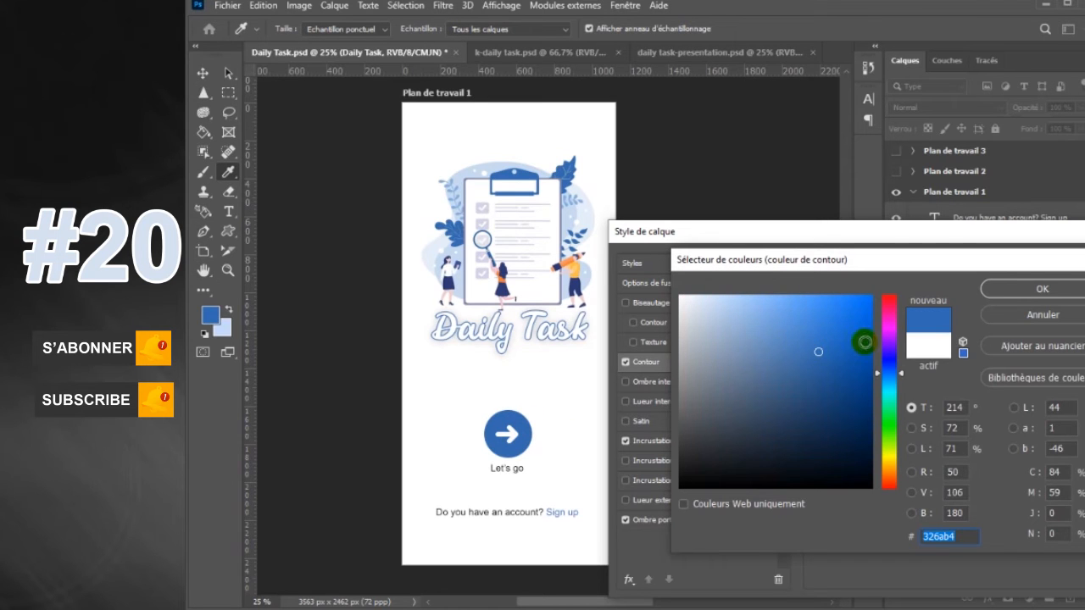
pyautogui.click(1050, 297)
# Lower the title's drop shadow opacity to 14%, thicken its blue stroke slightly and apply the layer style
pyautogui.click(626, 520)
pyautogui.click(627, 520)
pyautogui.click(695, 518)
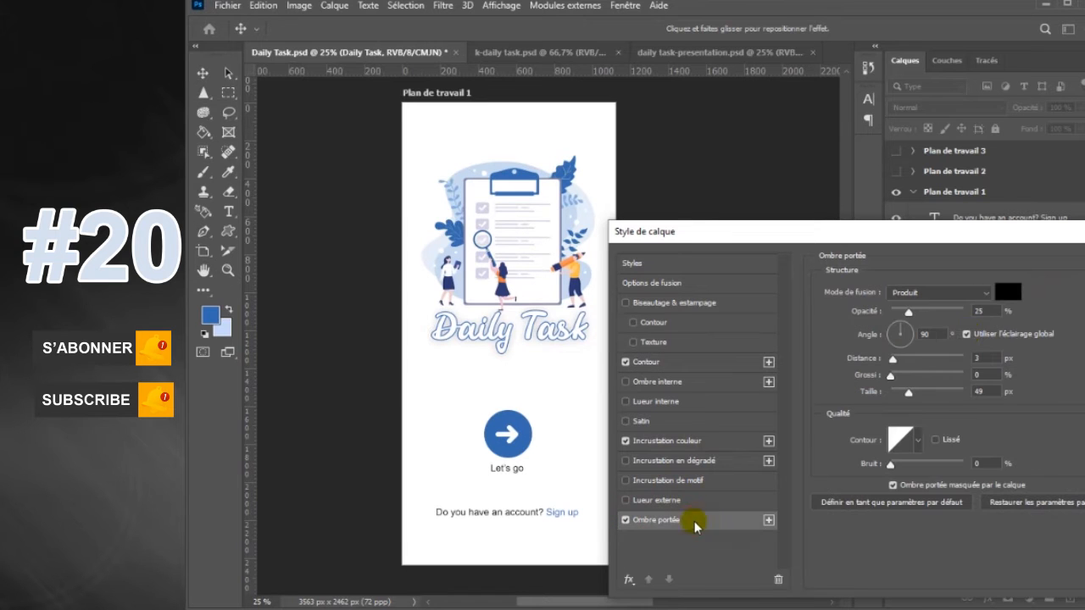
pyautogui.click(695, 362)
pyautogui.moveTo(905, 293); pyautogui.dragTo(908, 295)
pyautogui.press('Return')
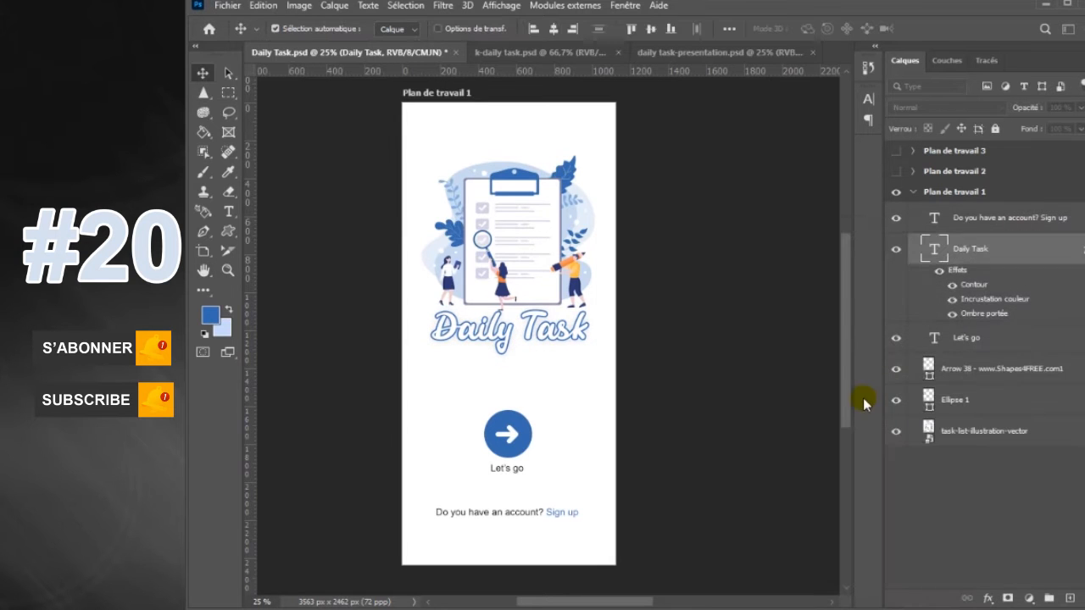
# Collapse the layers of Plan de travail 1 and show Plan de travail 2 beside it
pyautogui.click(912, 195)
pyautogui.click(896, 172)
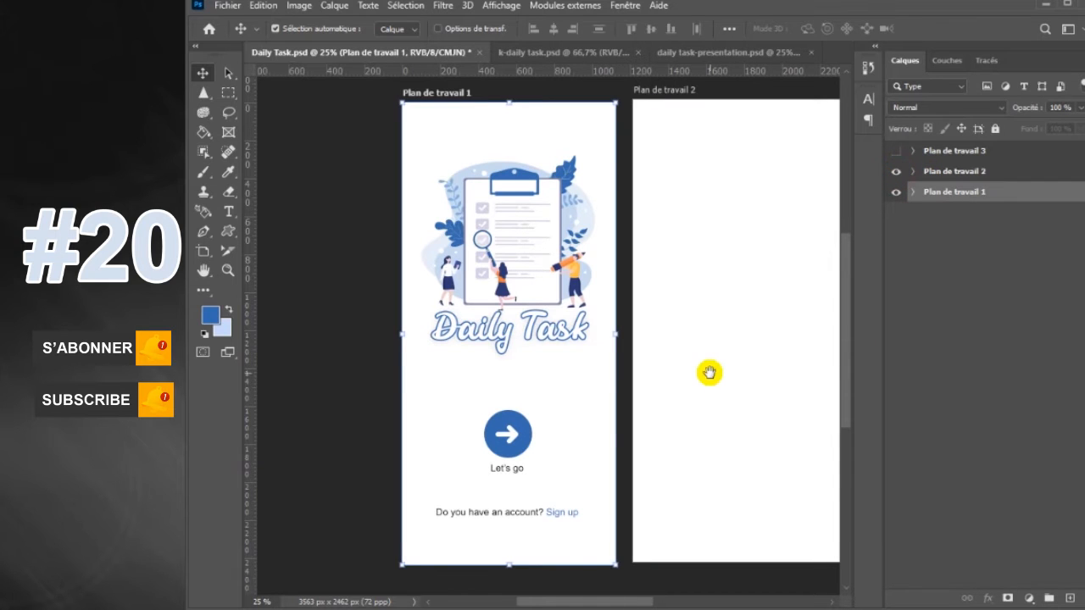
pyautogui.press('h')
pyautogui.moveTo(739, 354); pyautogui.dragTo(676, 360)
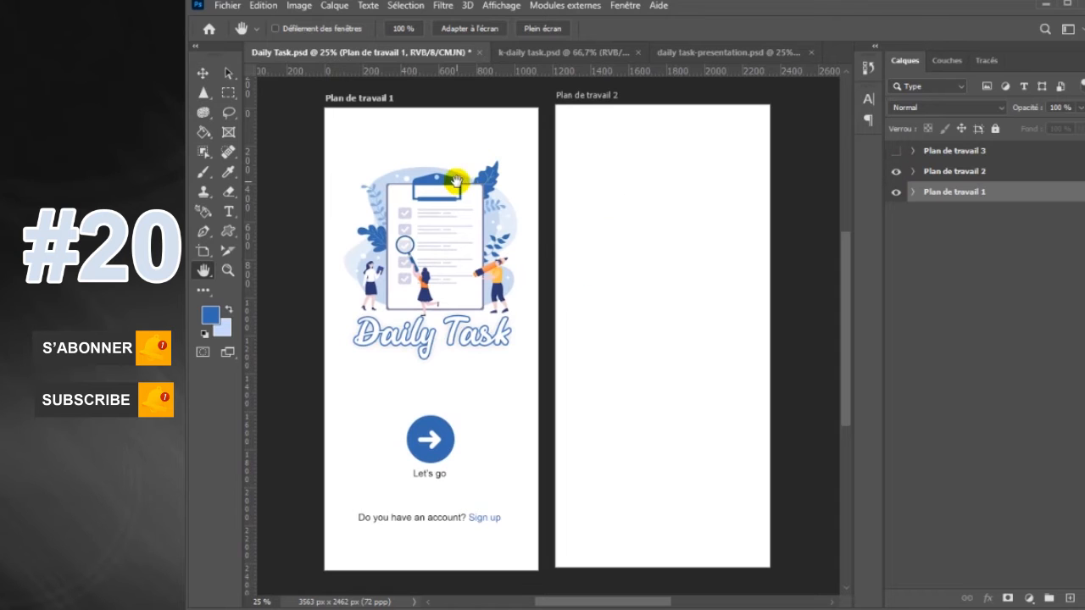
# Draw a light blue rounded rectangle about 1227 by 1911 px over the lower part of the second artboard and increase its corner radius
pyautogui.rightClick(234, 236)
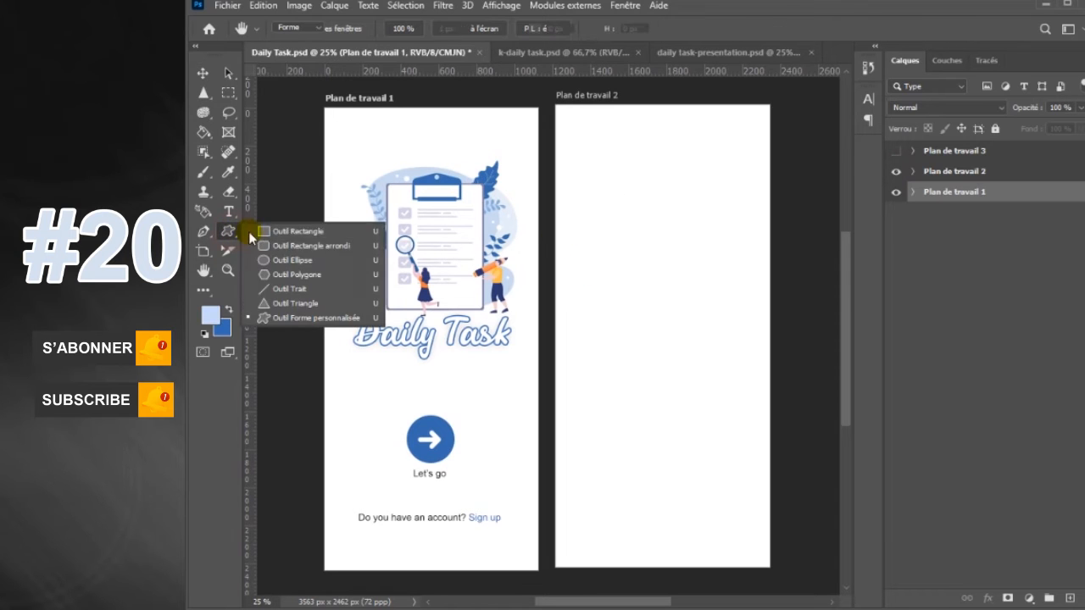
pyautogui.click(288, 226)
pyautogui.moveTo(548, 216); pyautogui.dragTo(779, 578)
pyautogui.moveTo(763, 230); pyautogui.dragTo(735, 260)
# Stretch the rounded rectangle past the second artboard's lower edge to a height of about 2079 px
pyautogui.moveTo(846, 289); pyautogui.dragTo(846, 305)
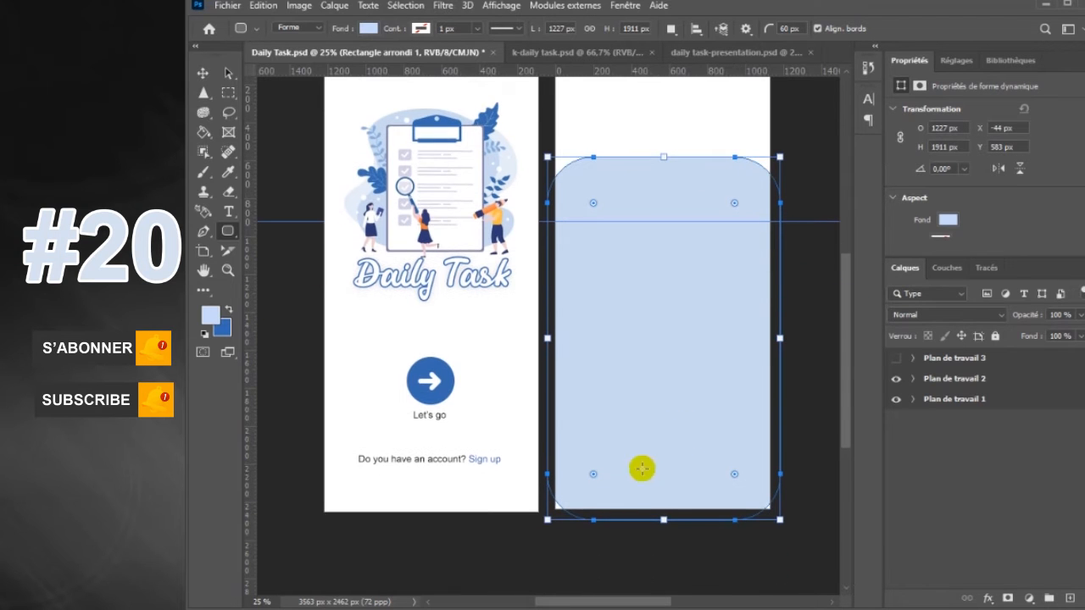
pyautogui.moveTo(664, 519); pyautogui.dragTo(663, 552)
pyautogui.moveTo(847, 373)
pyautogui.mouseDown()
pyautogui.moveTo(846, 339)
pyautogui.moveTo(846, 355)
pyautogui.mouseUp()
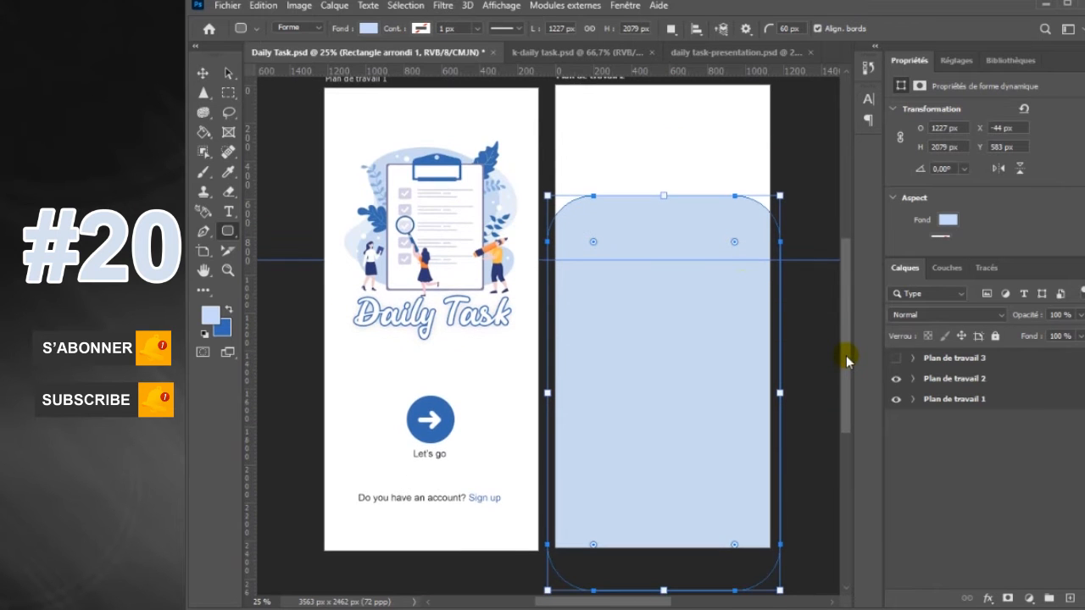
# Move the rounded rectangle slightly down to about X -51 px, Y 609 px and select the Plan de travail 2 artboard
pyautogui.click(203, 72)
pyautogui.moveTo(649, 227); pyautogui.dragTo(647, 237)
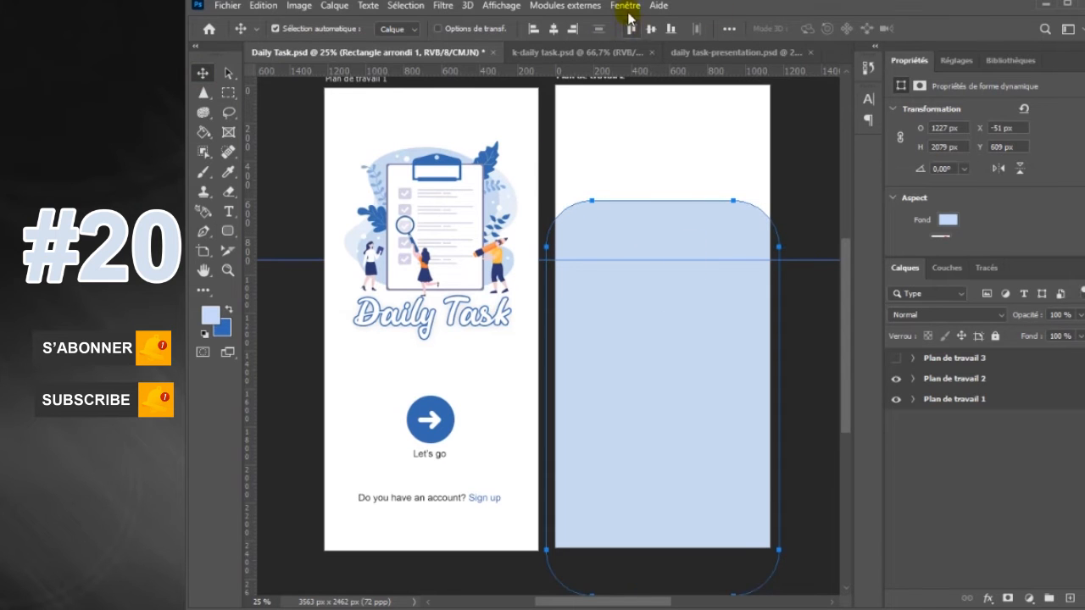
pyautogui.click(904, 380)
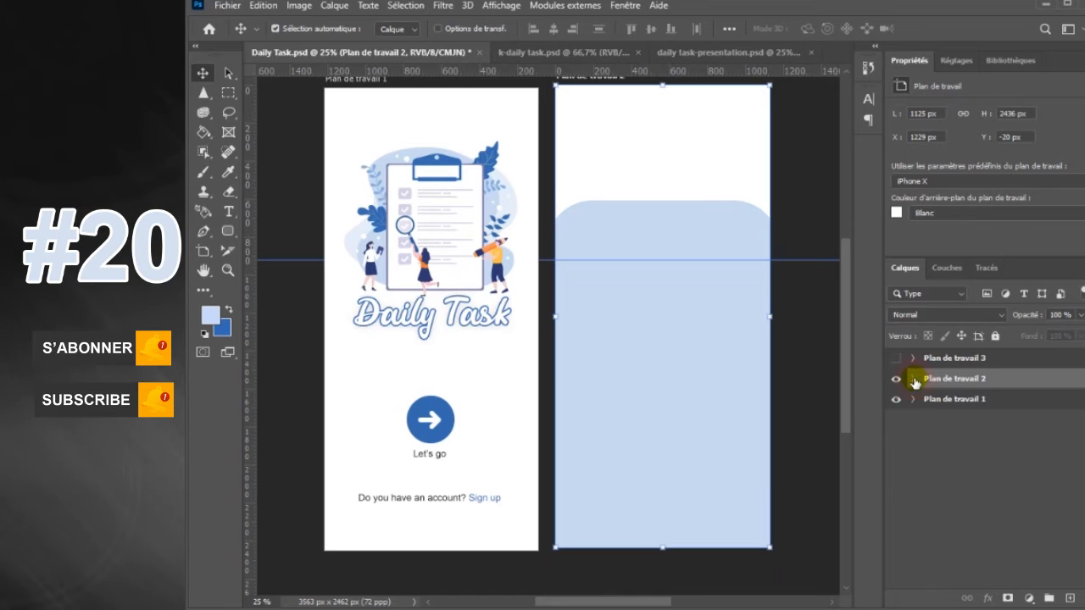
# Draw a vertical rounded rectangle about 167 by 456 px near the left edge of the second artboard's light blue background shape
pyautogui.click(912, 379)
pyautogui.click(991, 433)
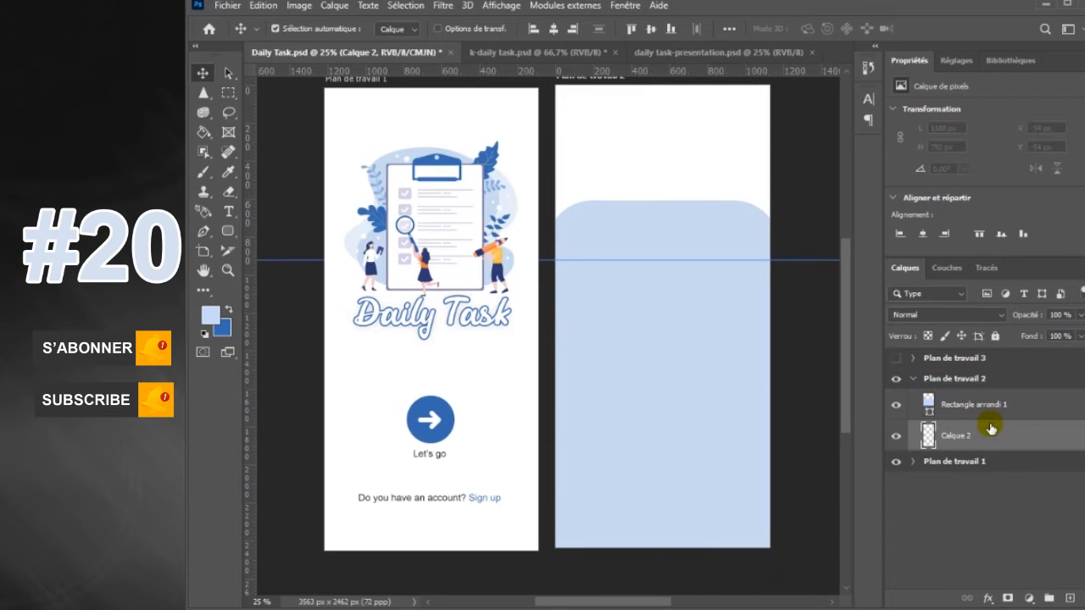
pyautogui.rightClick(228, 230)
pyautogui.click(253, 227)
pyautogui.rightClick(228, 231)
pyautogui.click(280, 242)
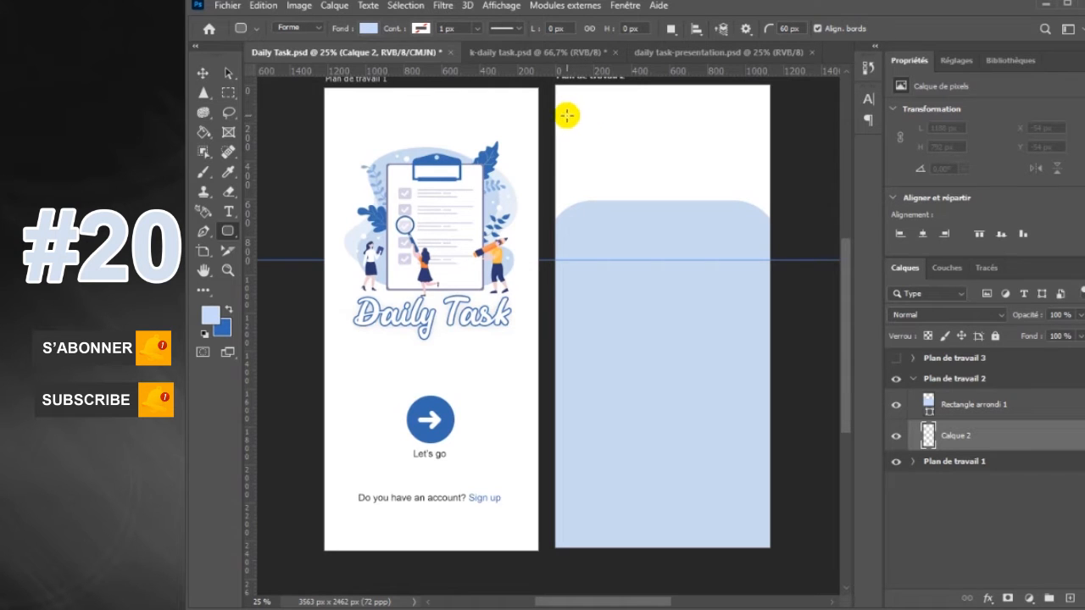
pyautogui.moveTo(569, 238); pyautogui.dragTo(601, 323)
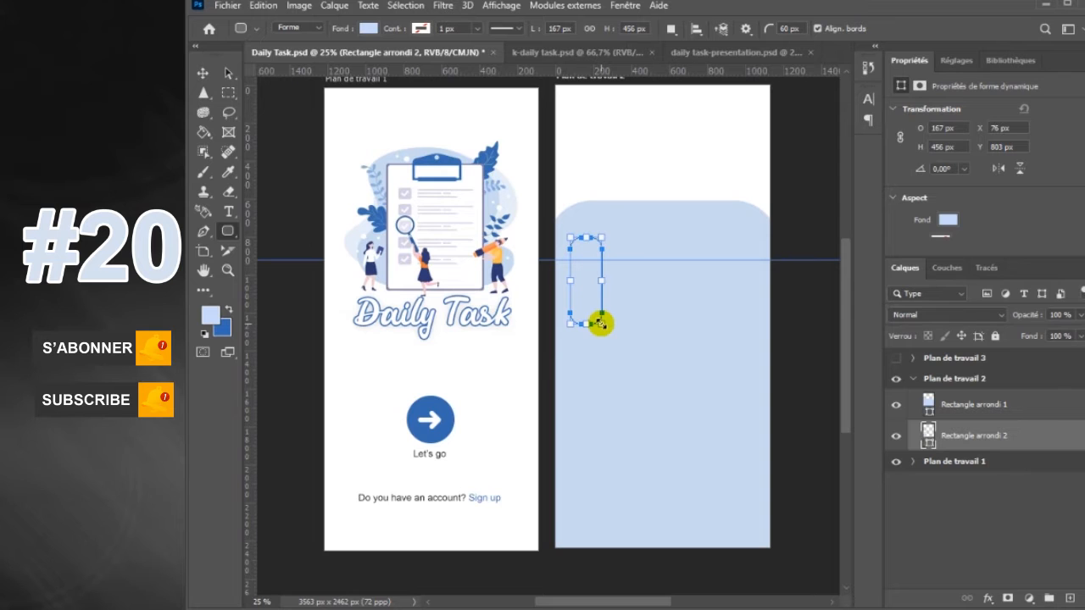
# Fill the new vertical bar with dark blue and move its layer above the large rounded rectangle
pyautogui.click(368, 30)
pyautogui.click(285, 106)
pyautogui.click(370, 30)
pyautogui.moveTo(986, 436); pyautogui.dragTo(983, 397)
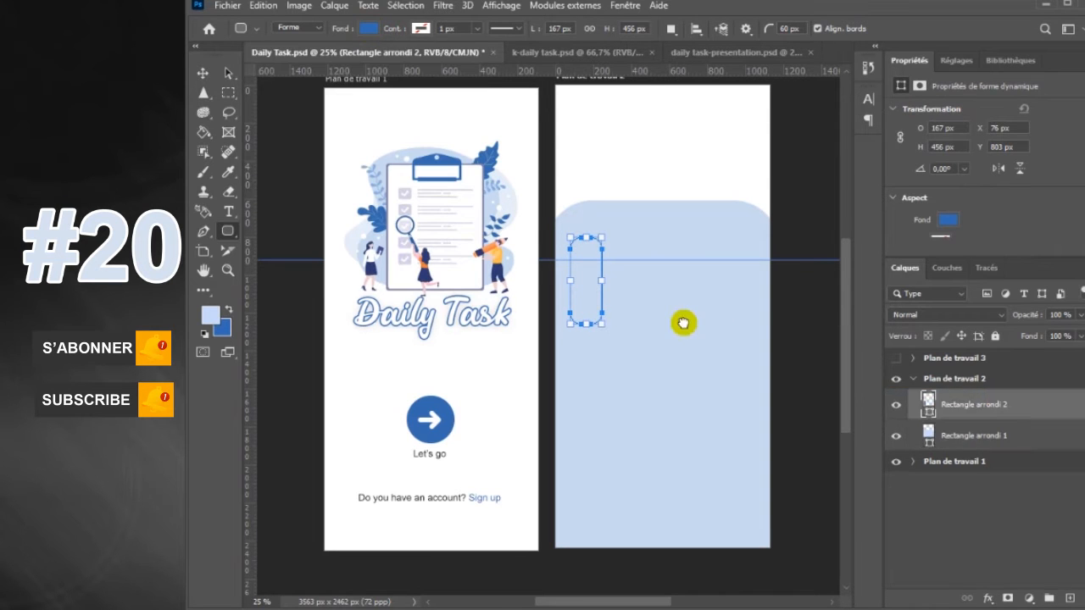
# Duplicate the blue bar twice down the artboard, placing the copies at about Y 1407 px and Y 2022 px
pyautogui.click(202, 74)
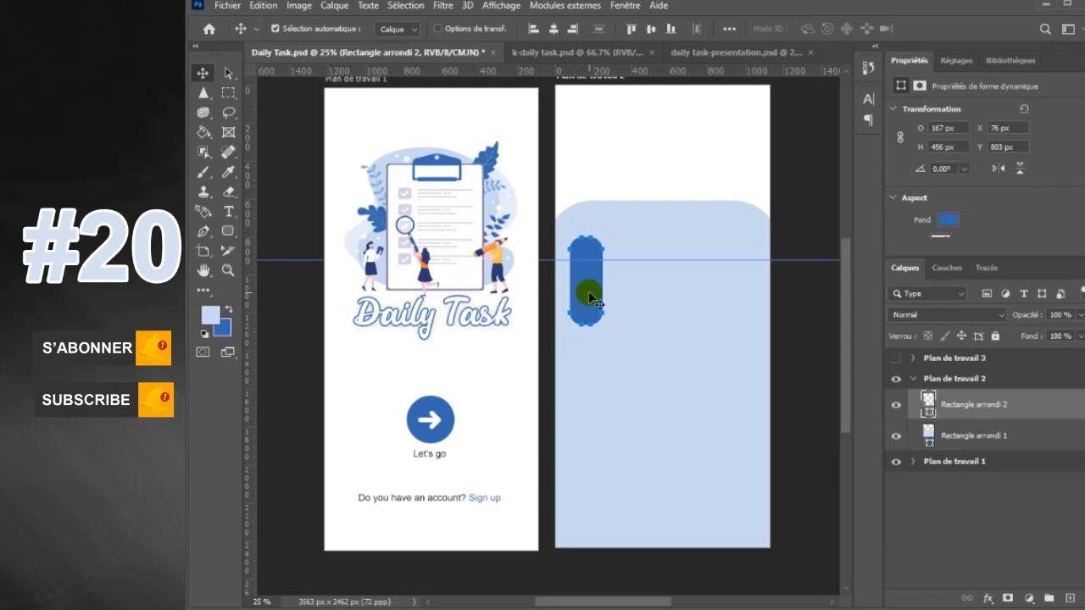
pyautogui.moveTo(590, 293); pyautogui.dragTo(592, 409)
pyautogui.moveTo(591, 410); pyautogui.dragTo(587, 517)
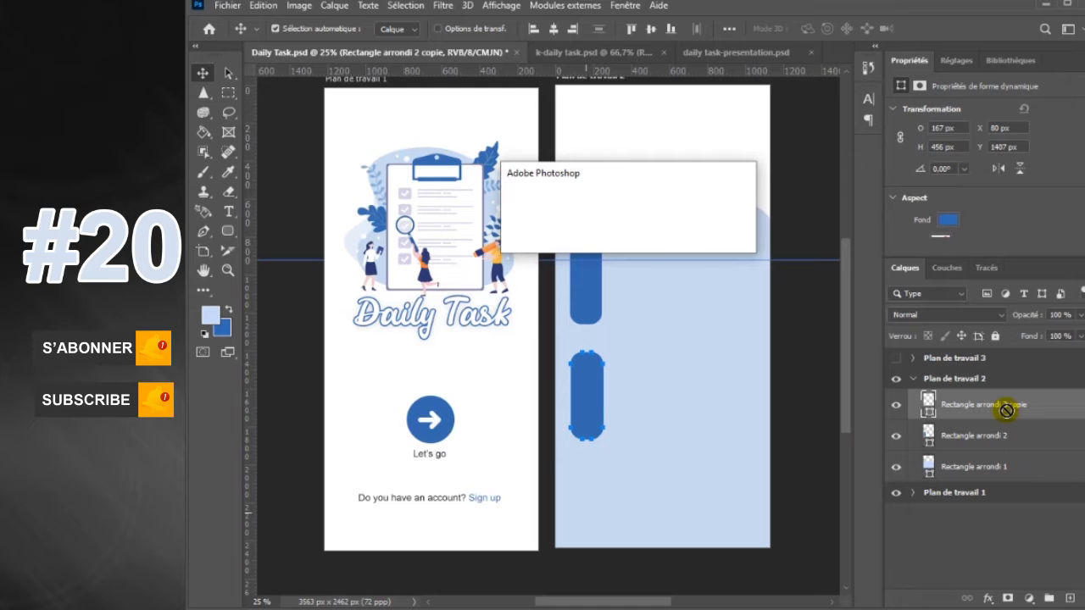
pyautogui.click(659, 245)
pyautogui.moveTo(597, 367); pyautogui.dragTo(586, 513)
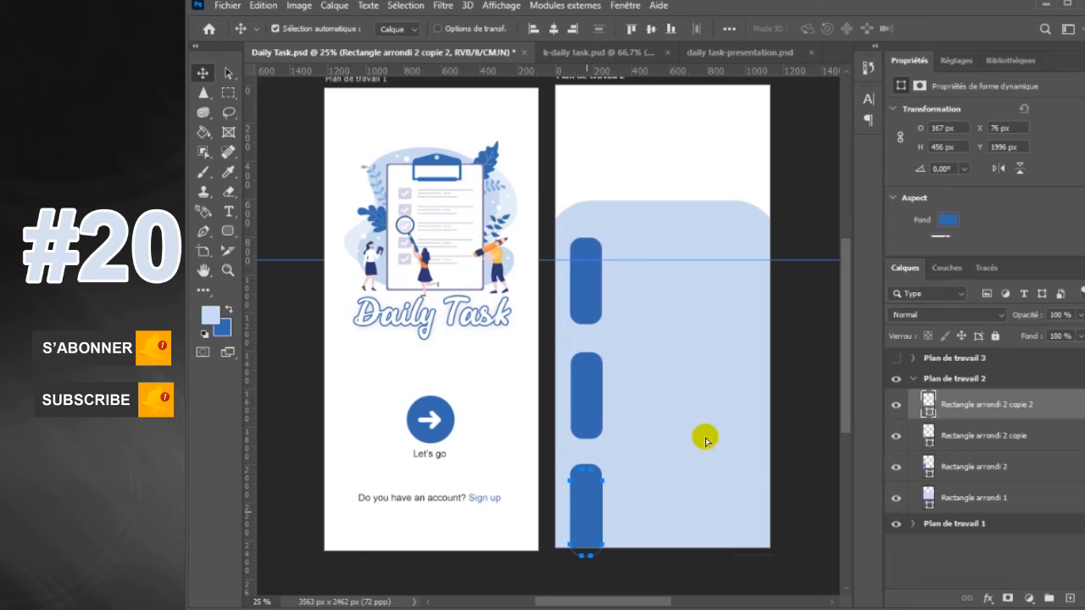
pyautogui.keyDown('shift'); pyautogui.click(1042, 471); pyautogui.keyUp('shift')
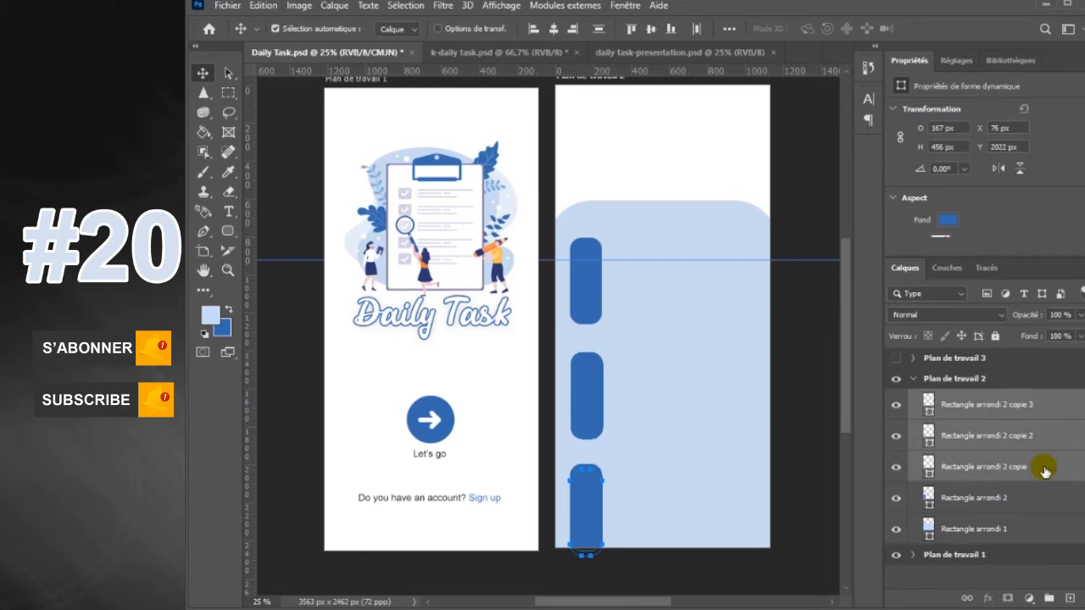
pyautogui.hotkey('ctrl', 't')
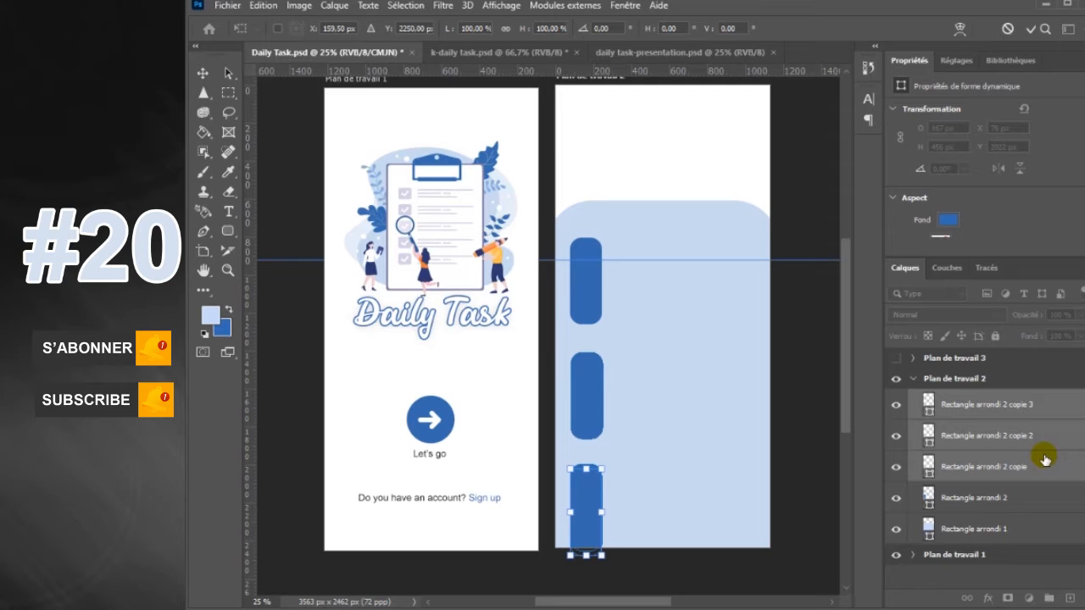
pyautogui.click(1036, 501)
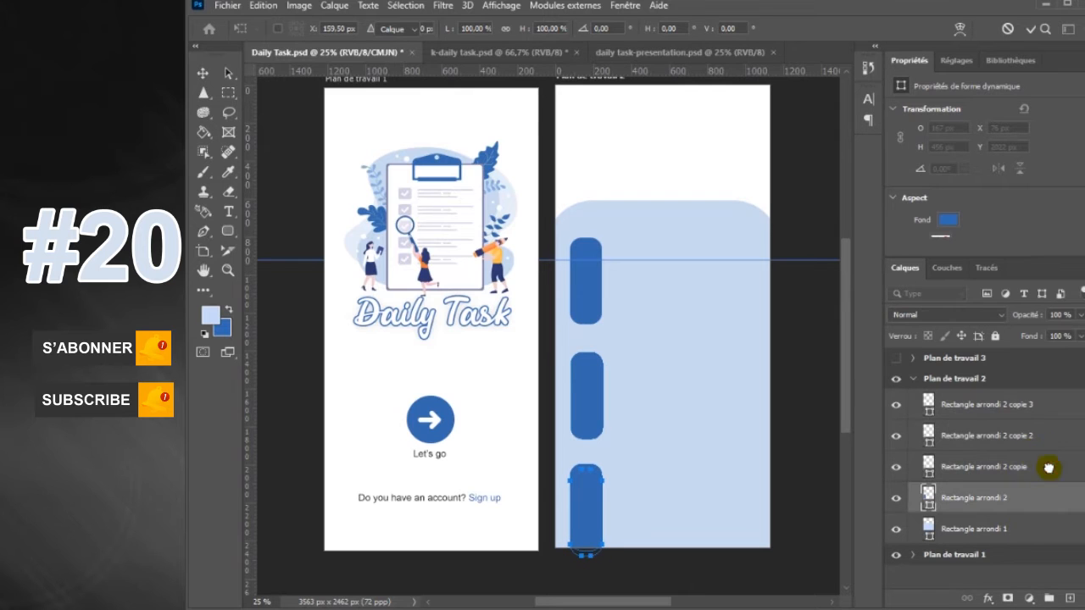
pyautogui.click(1023, 472)
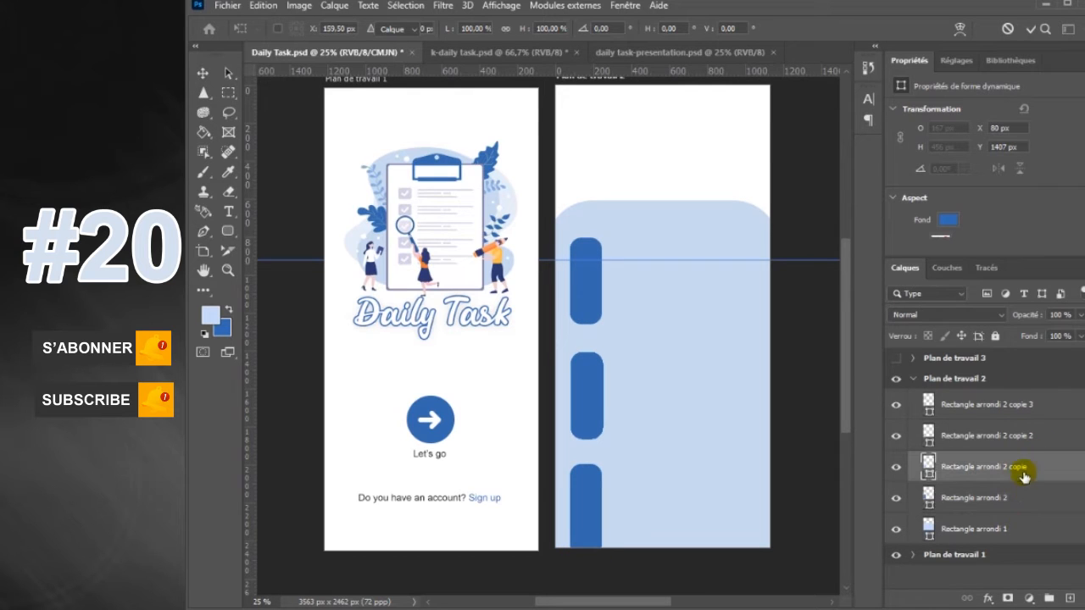
pyautogui.keyDown('shift'); pyautogui.click(1055, 408); pyautogui.keyUp('shift')
pyautogui.press('v')
pyautogui.hotkey('ctrl', 't')
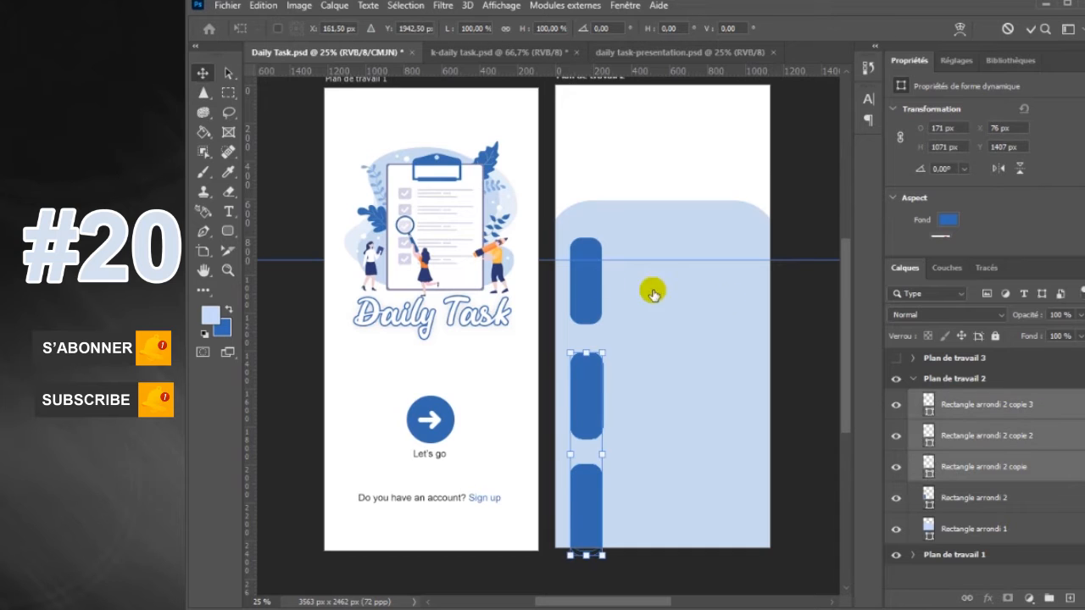
pyautogui.click(1033, 496)
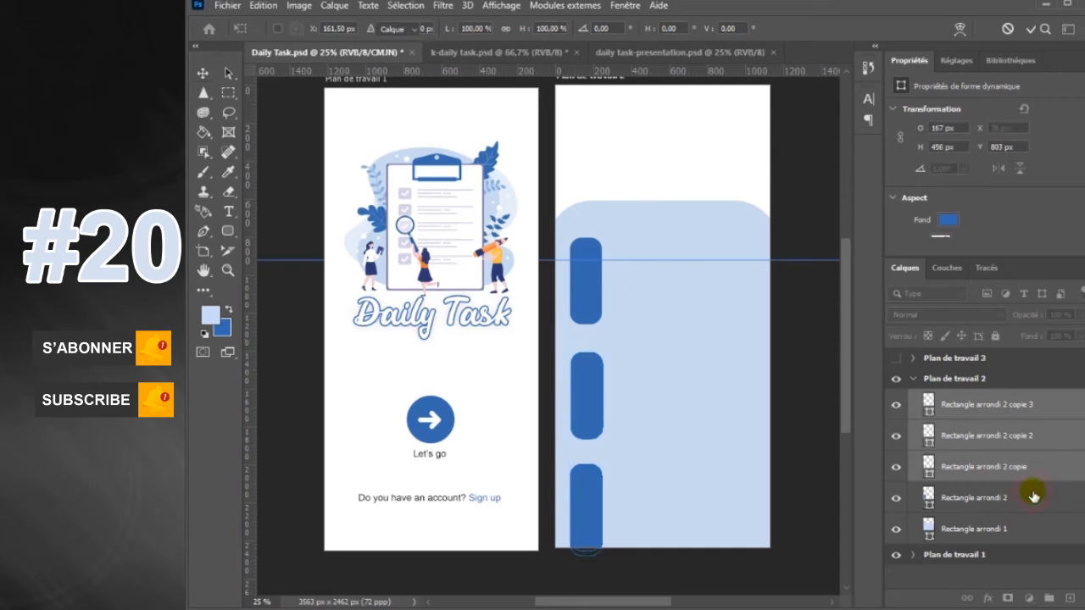
pyautogui.click(1039, 479)
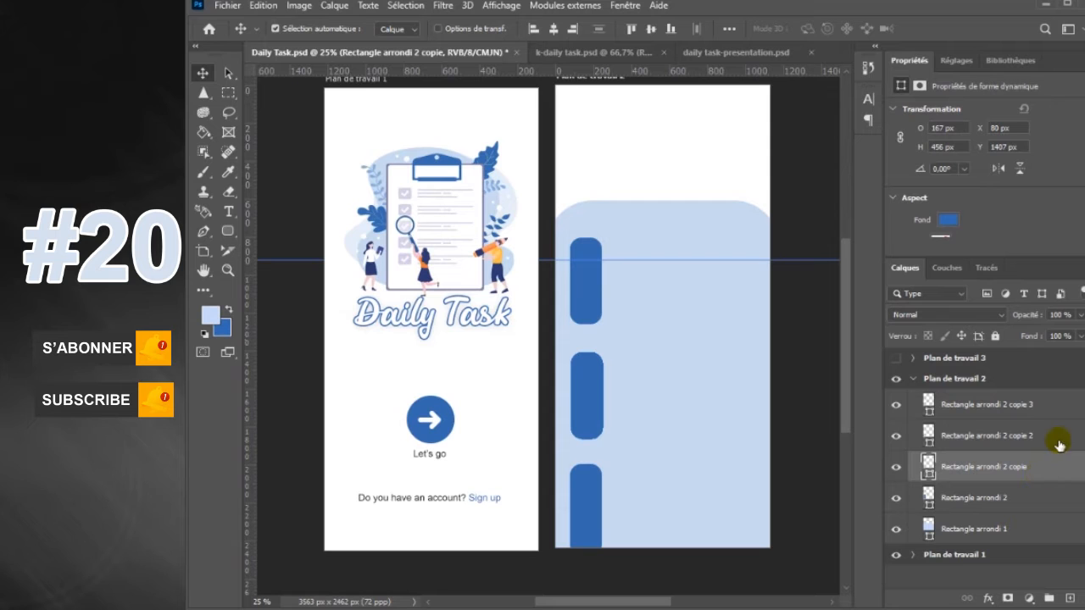
pyautogui.keyDown('shift'); pyautogui.click(1067, 411); pyautogui.keyUp('shift')
pyautogui.hotkey('ctrl', 't')
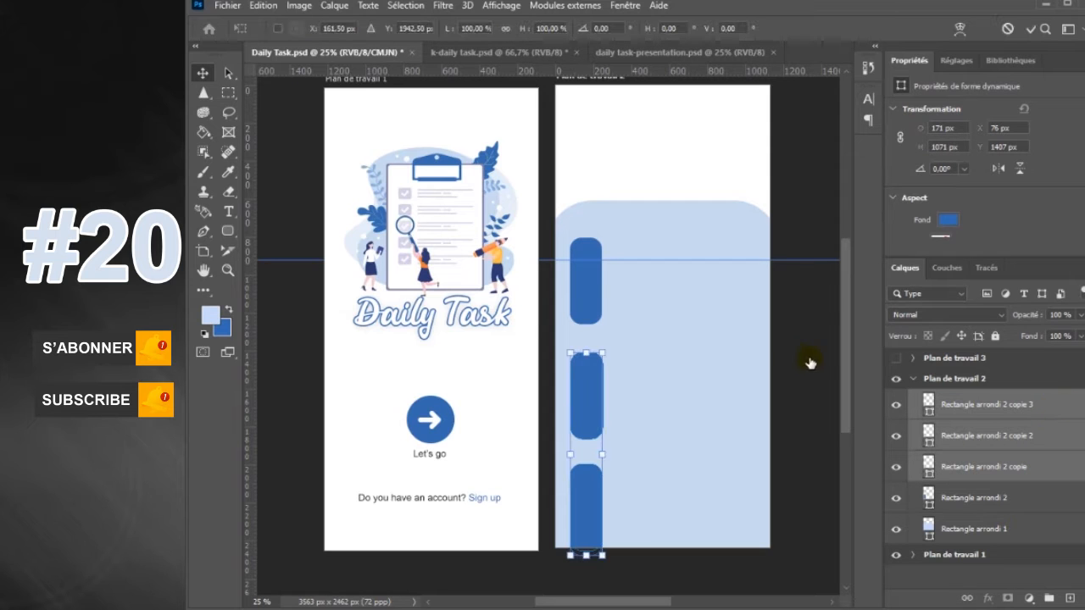
# Check which bars belong to Rectangle arrondi 2 copie and Rectangle arrondi 2 by toggling their visibility, and select Rectangle arrondi 2
pyautogui.click(897, 475)
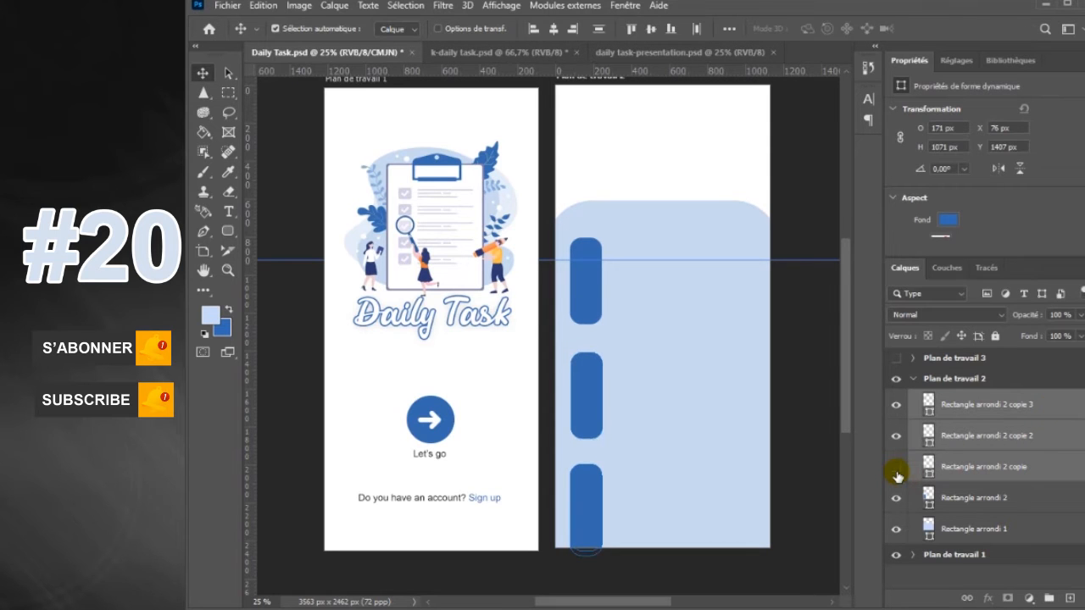
pyautogui.click(896, 467)
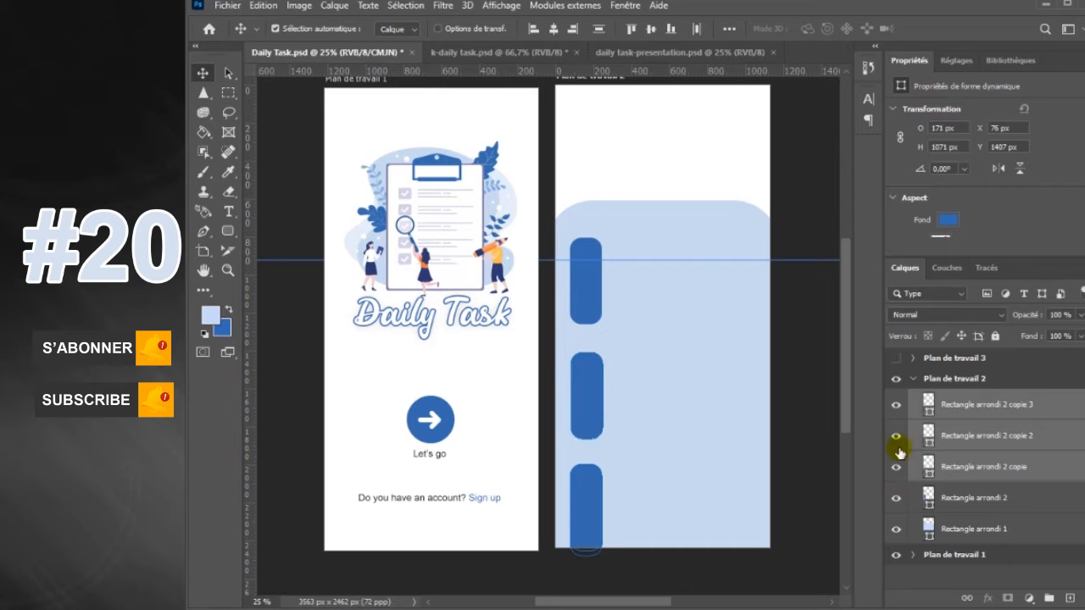
pyautogui.click(896, 503)
pyautogui.click(1012, 502)
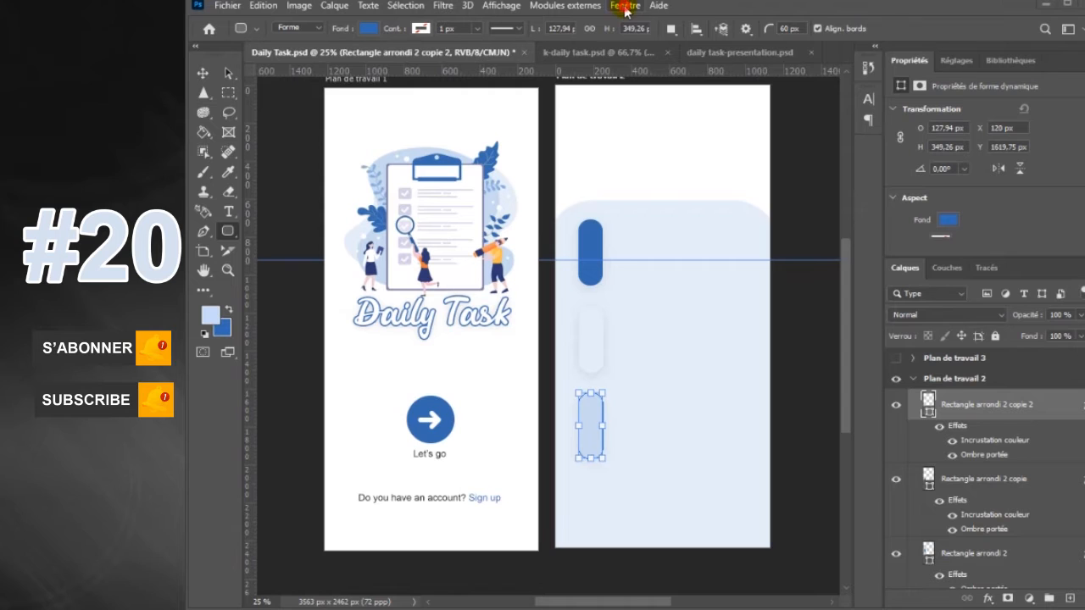
# Draw a blue rounded card about 739 by 329 px beside the first bar and position it at about X 289 px, Y 718 px
pyautogui.click(625, 6)
pyautogui.click(688, 412)
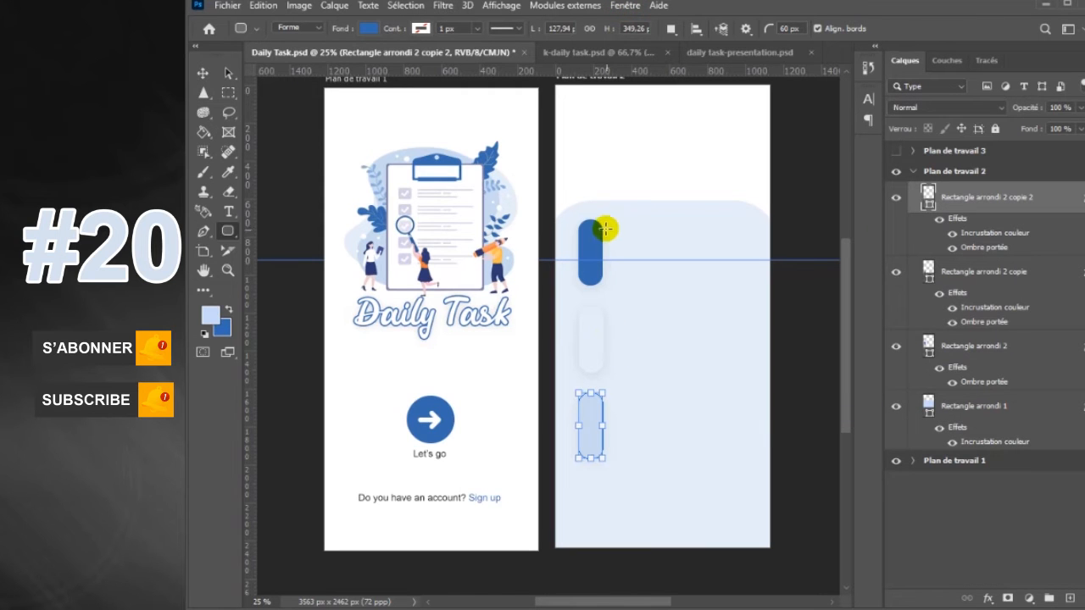
pyautogui.moveTo(606, 226); pyautogui.dragTo(746, 289)
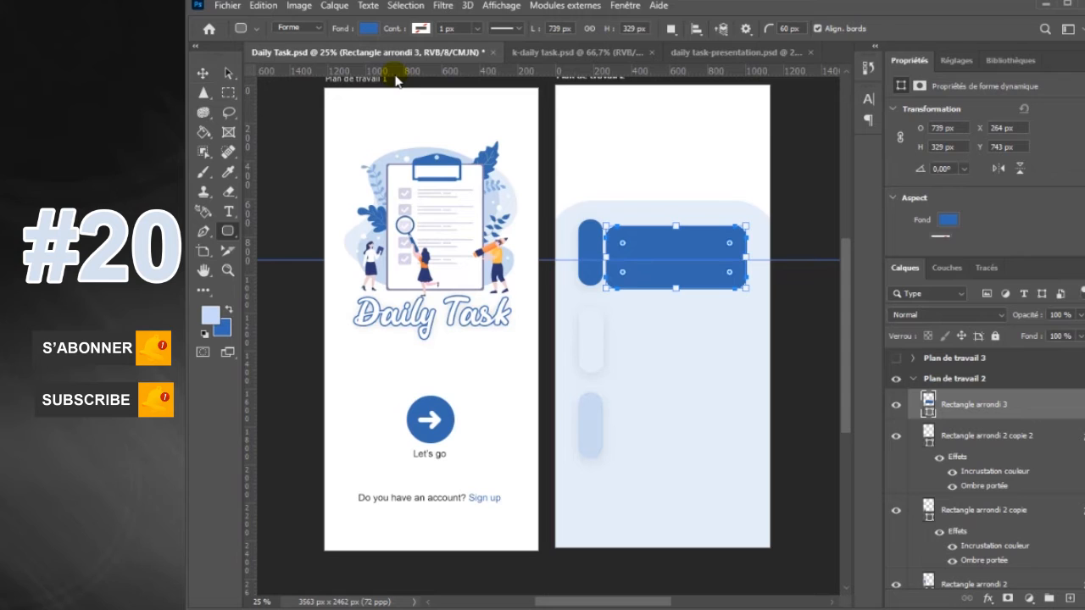
pyautogui.click(225, 74)
pyautogui.moveTo(703, 242); pyautogui.dragTo(710, 253)
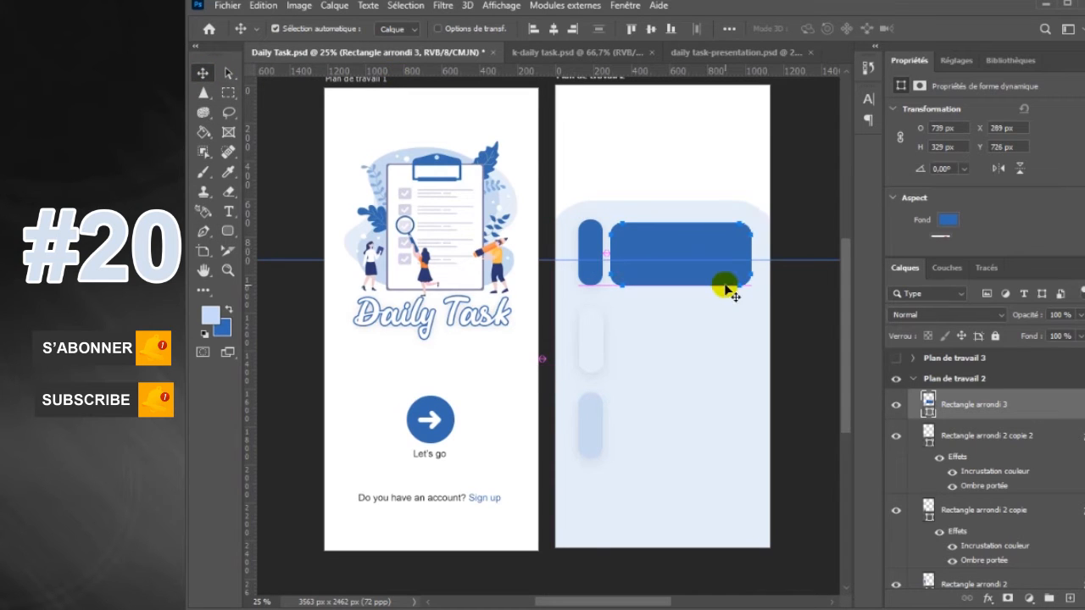
pyautogui.press('Up')
pyautogui.press('Up')
pyautogui.press('Up')
pyautogui.press('Up')
pyautogui.press('Up')
pyautogui.press('Up')
pyautogui.press('Up')
pyautogui.press('Up')
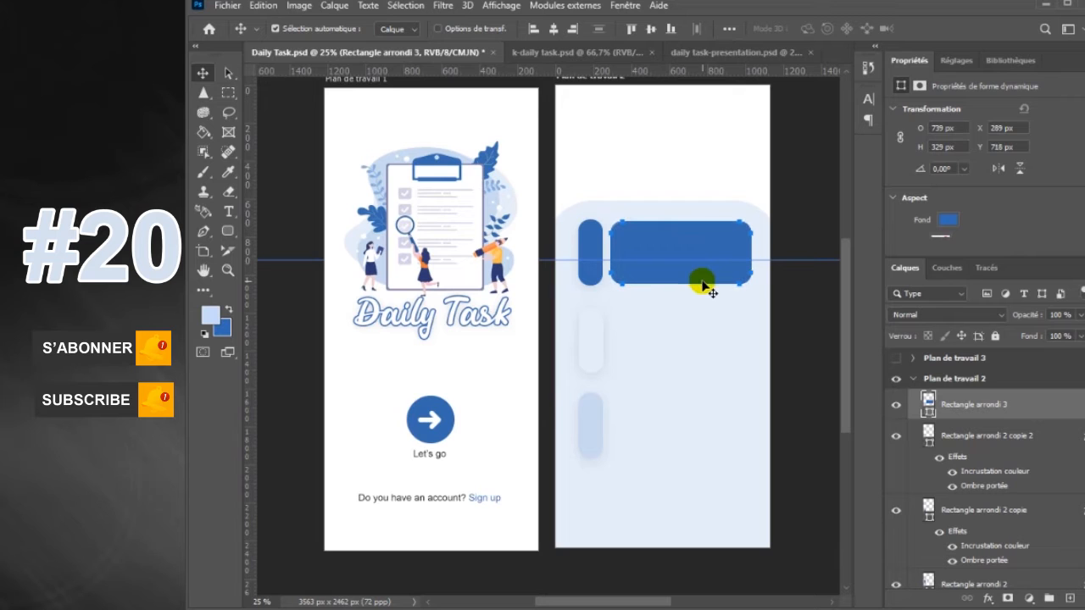
# Duplicate the blue card twice downward beside the second and third bars, and nudge the lowest copy slightly up
pyautogui.moveTo(697, 254); pyautogui.dragTo(689, 437)
pyautogui.hotkey('ctrl', 'j')
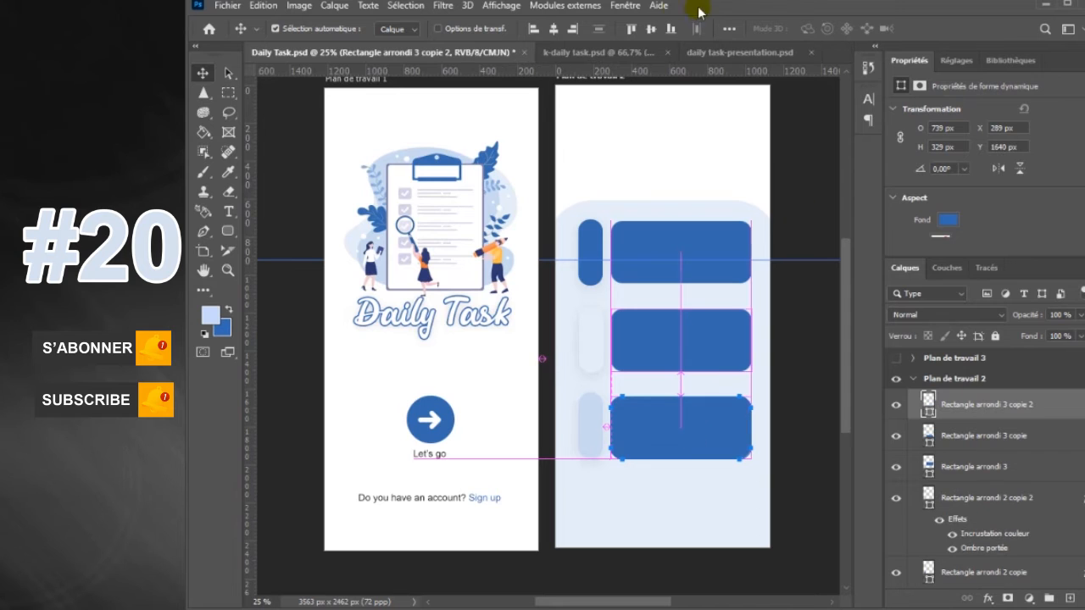
pyautogui.click(624, 5)
pyautogui.click(672, 412)
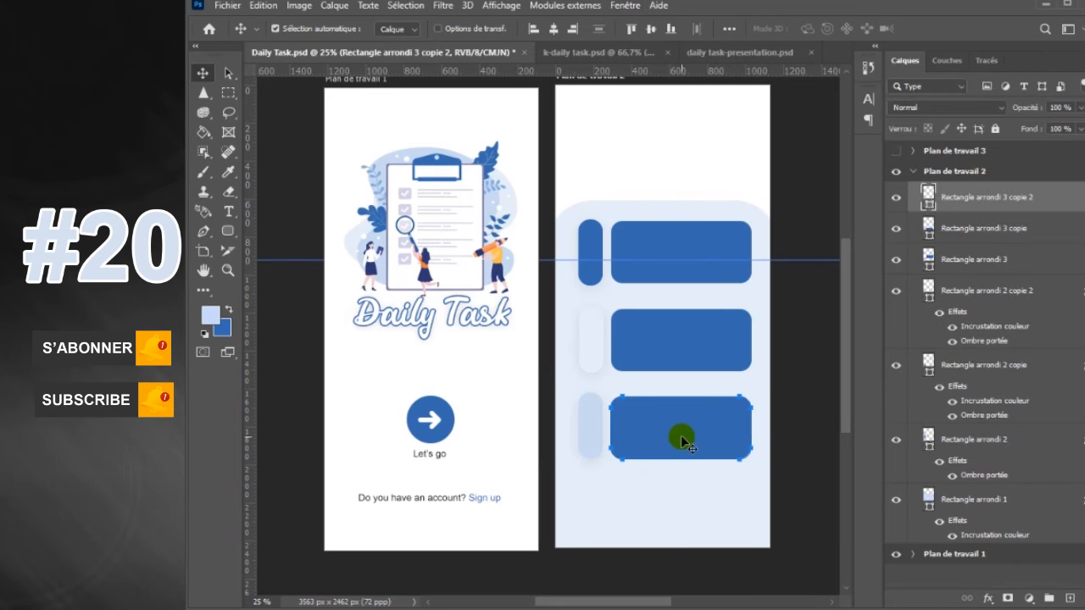
pyautogui.press('Down')
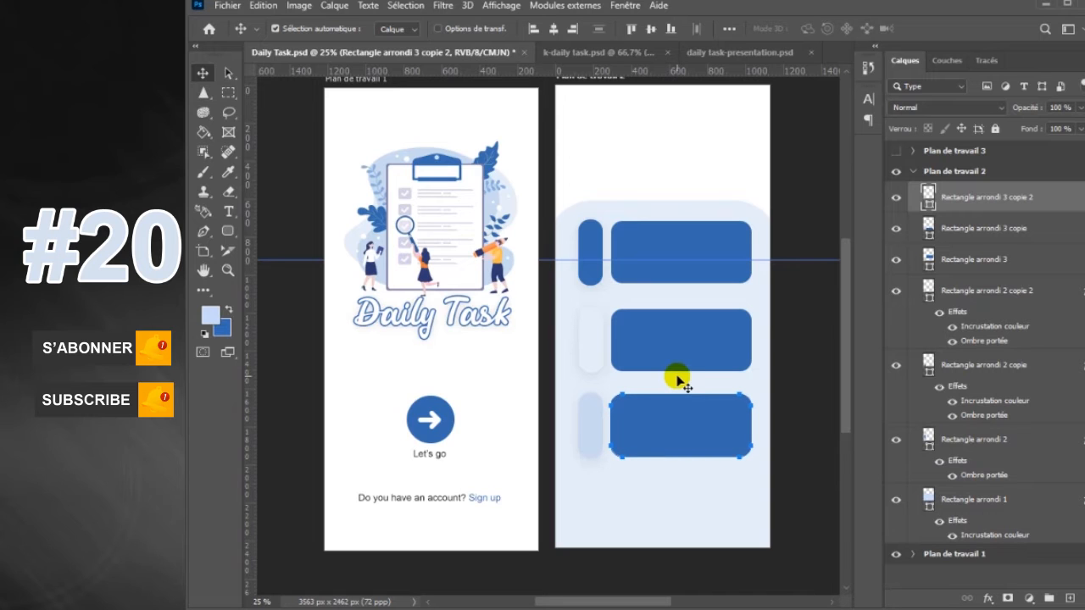
pyautogui.click(700, 360)
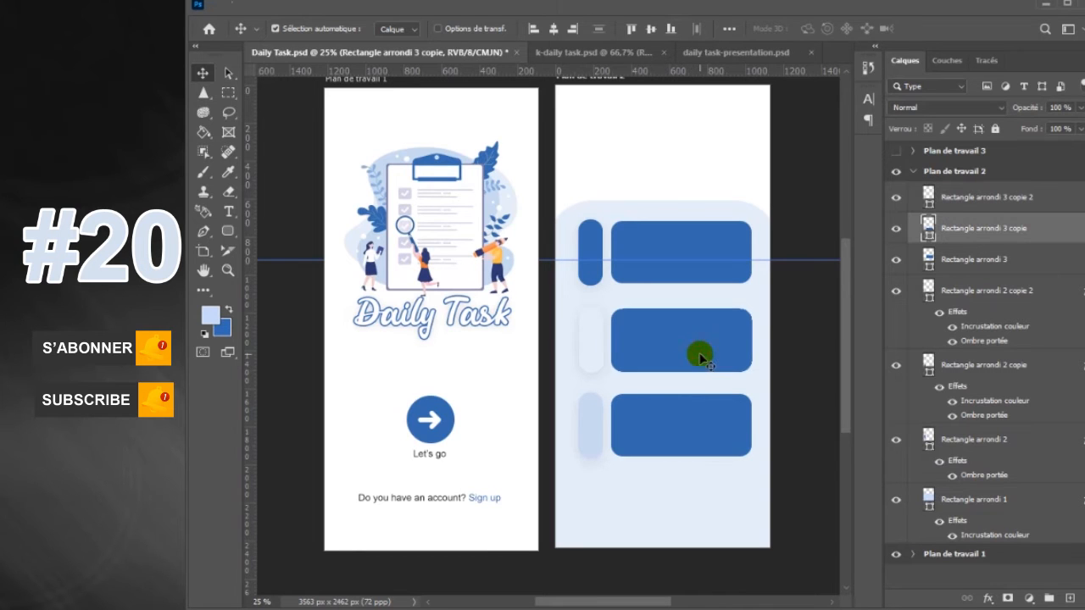
pyautogui.doubleClick(1075, 241)
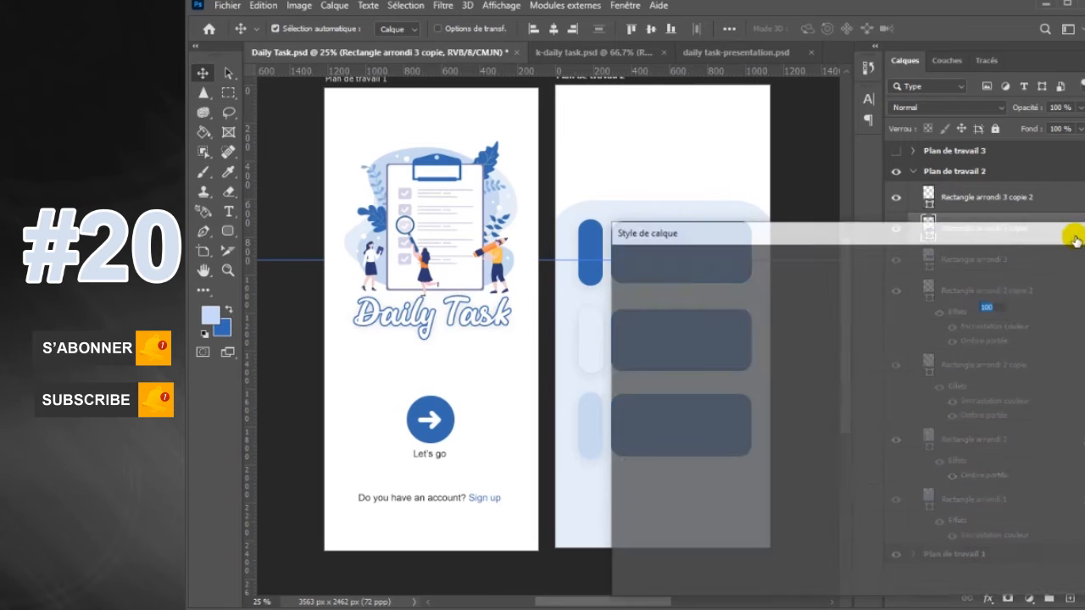
pyautogui.press('Return')
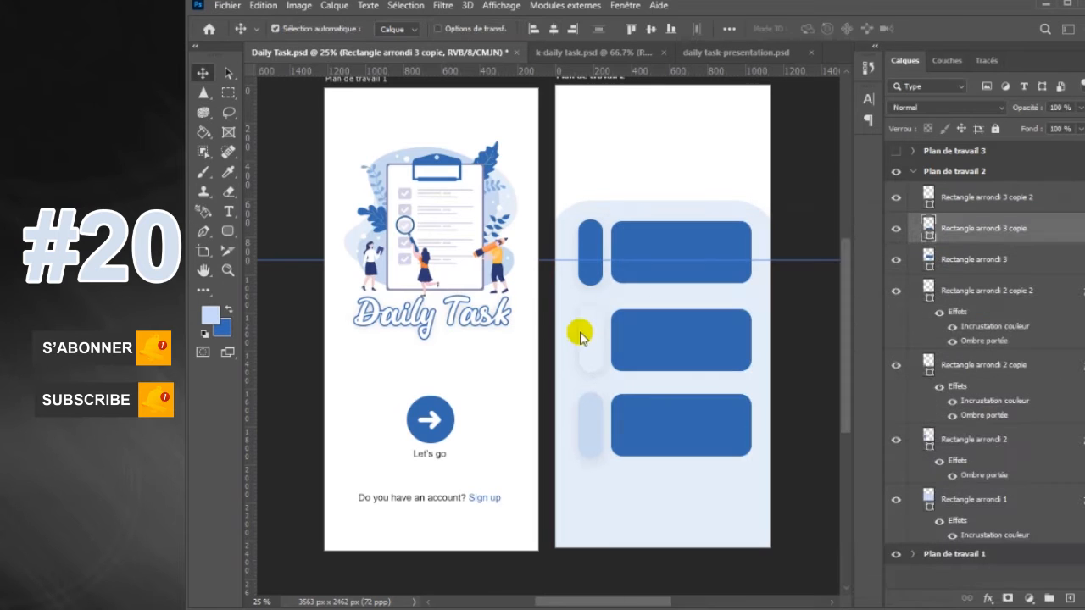
# Copy the layer style of the second bar and paste it onto the second card
pyautogui.click(596, 358)
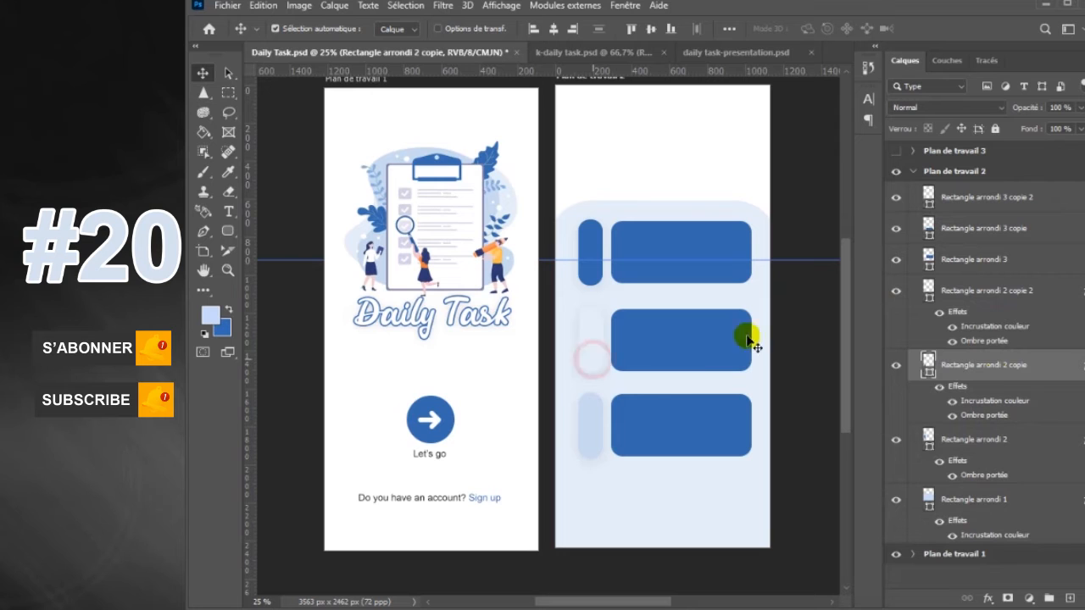
pyautogui.rightClick(1024, 373)
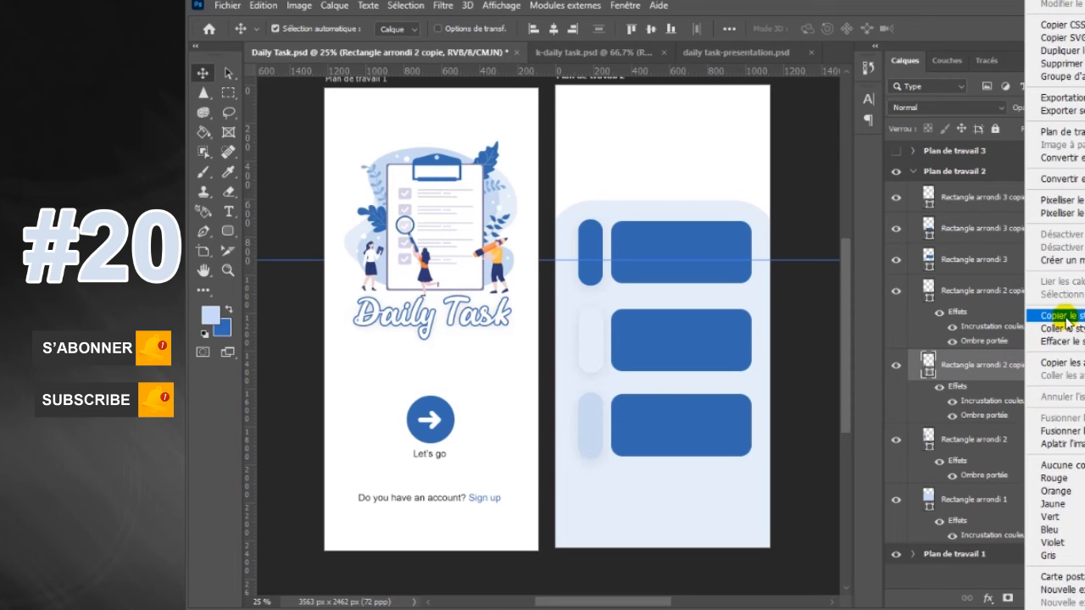
pyautogui.click(1043, 315)
pyautogui.click(1000, 229)
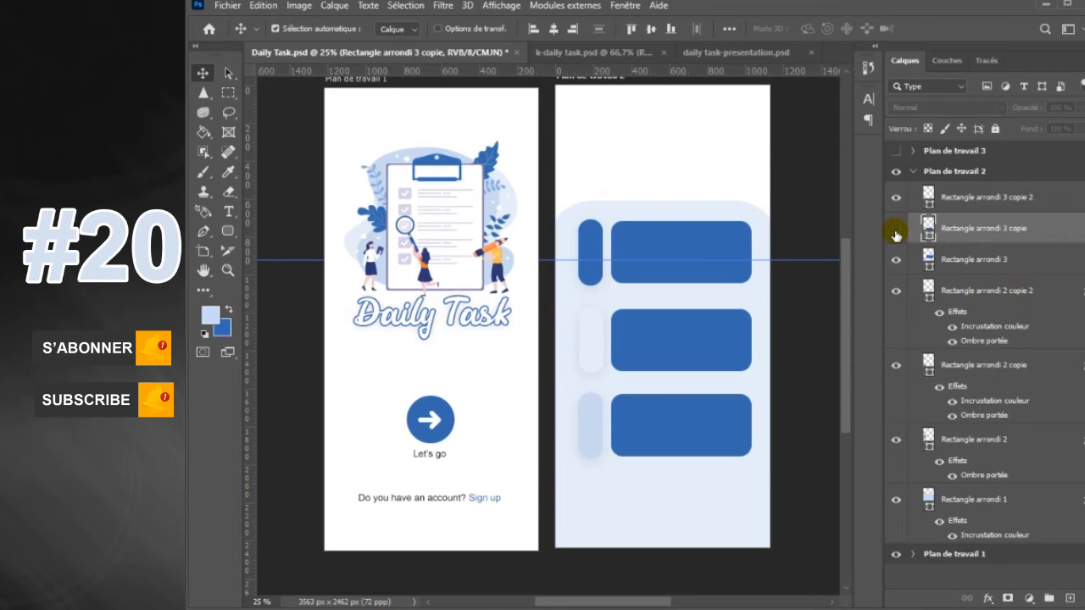
pyautogui.click(896, 234)
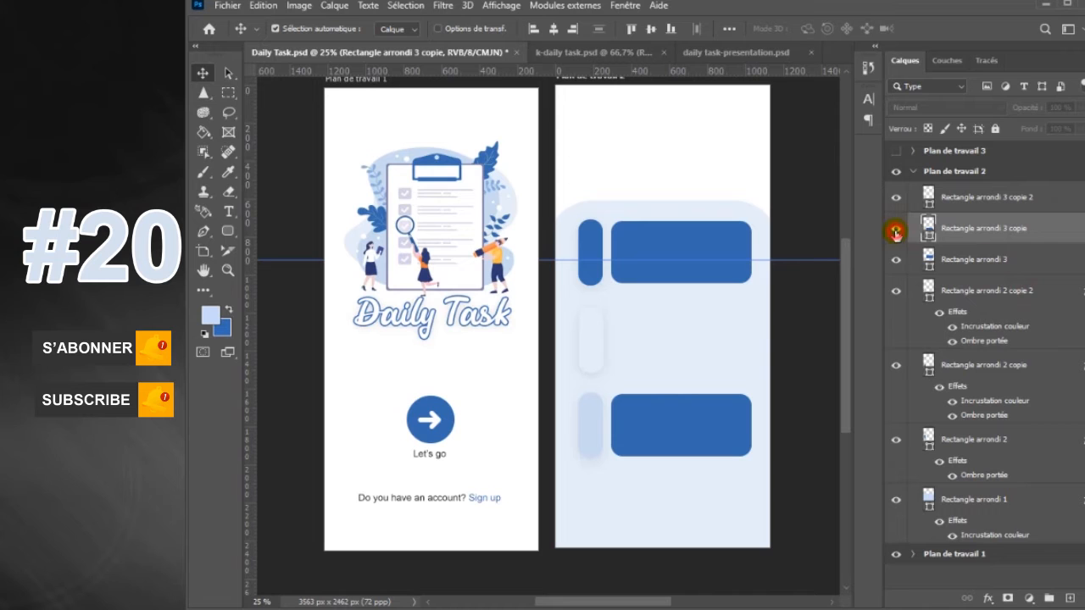
pyautogui.rightClick(1047, 236)
pyautogui.click(1078, 329)
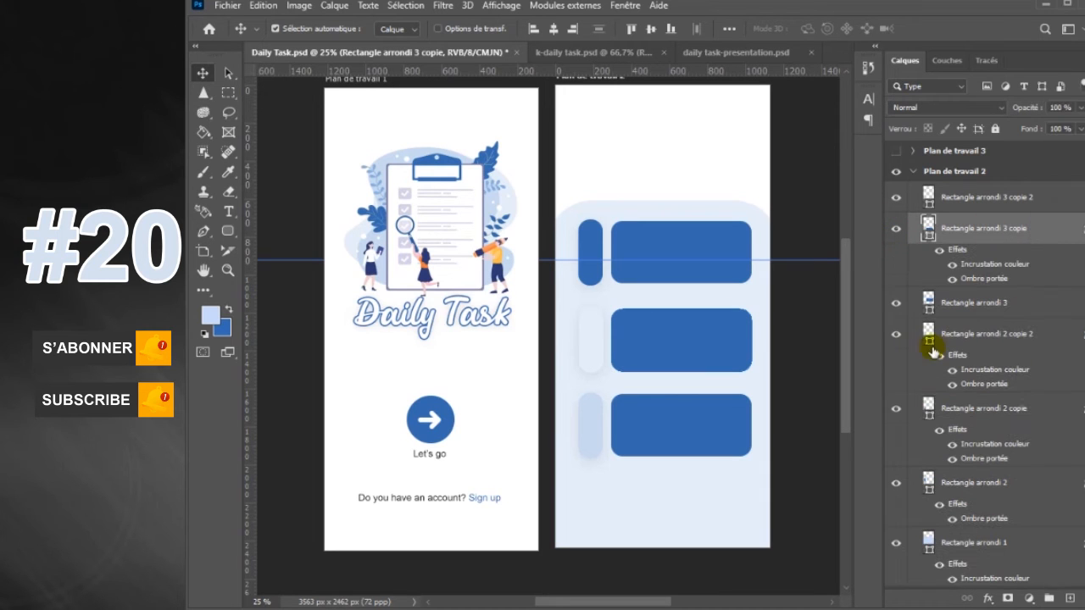
# Copy the layer style of the third bar and paste it onto the third card
pyautogui.click(586, 440)
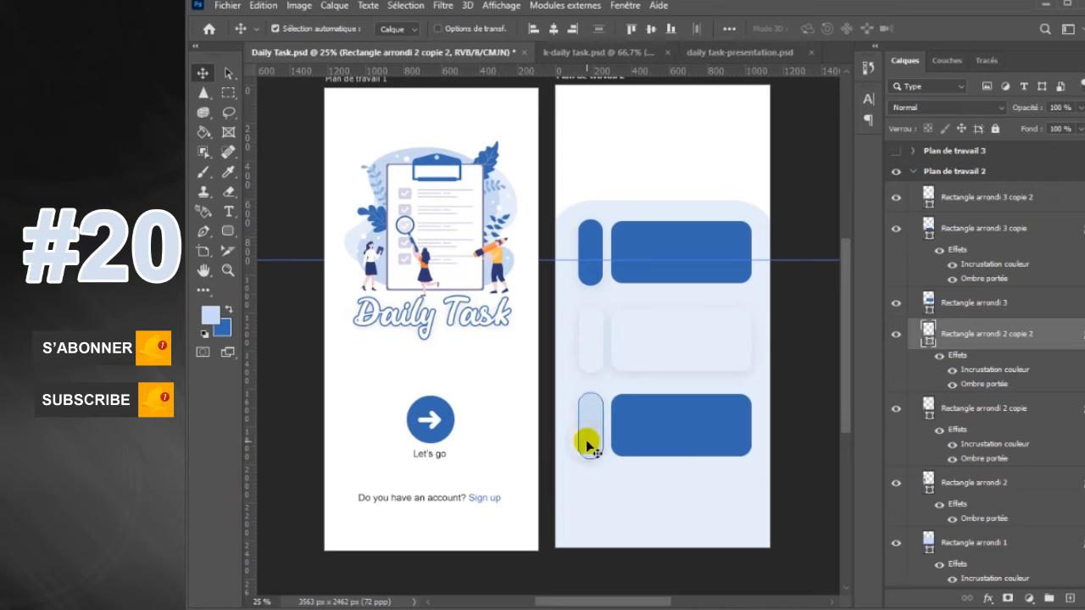
pyautogui.rightClick(1064, 348)
pyautogui.click(1075, 316)
pyautogui.click(715, 423)
pyautogui.rightClick(1067, 204)
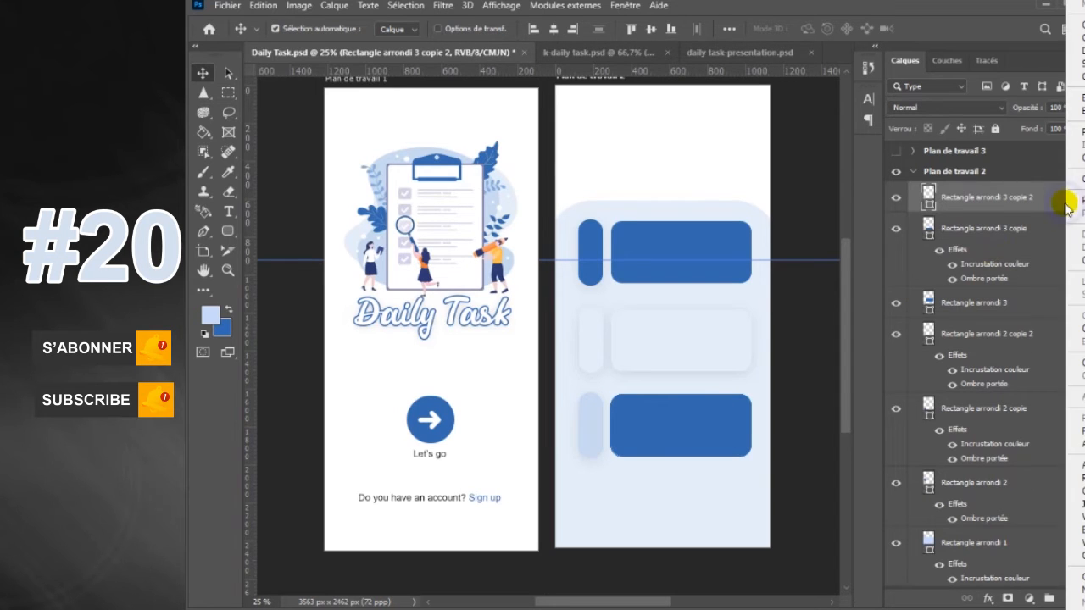
pyautogui.click(1075, 328)
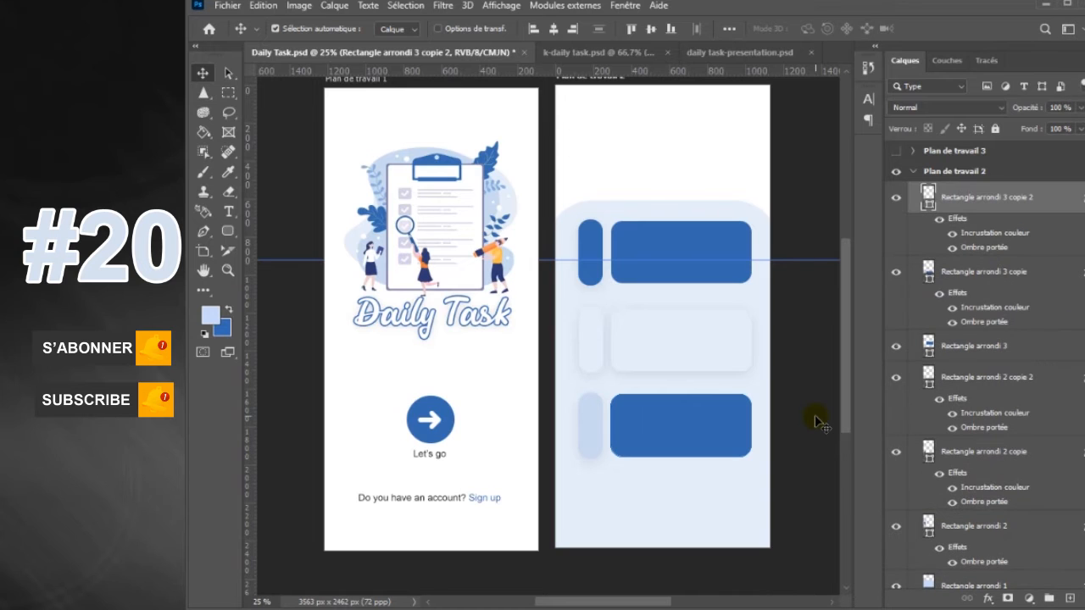
pyautogui.click(819, 440)
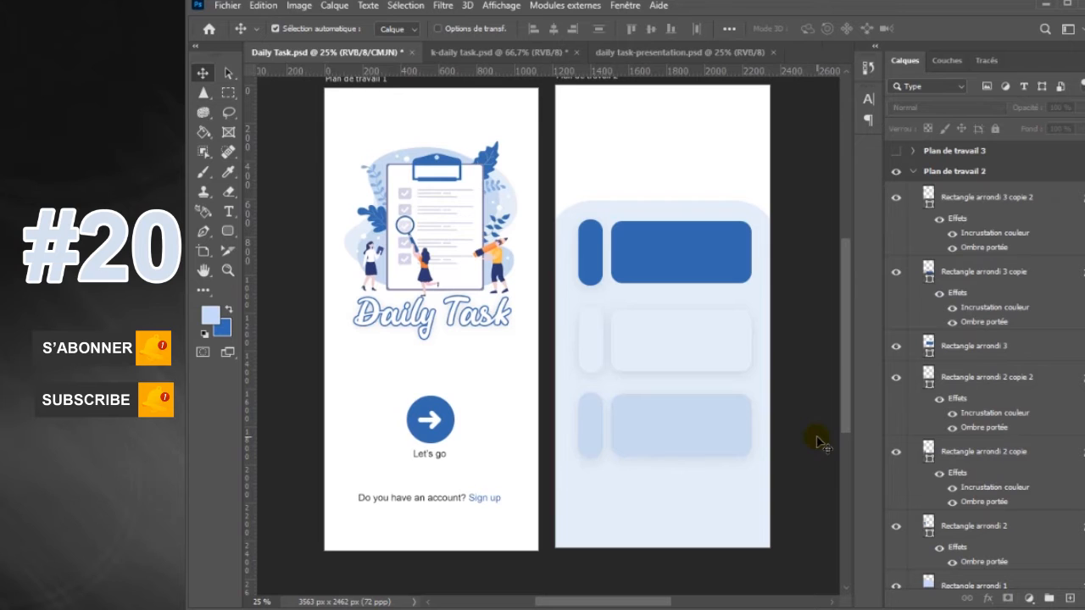
# Place user.png as an embedded image in the second artboard's header, centred at about X 911 px, Y 251 px
pyautogui.click(1024, 207)
pyautogui.click(227, 5)
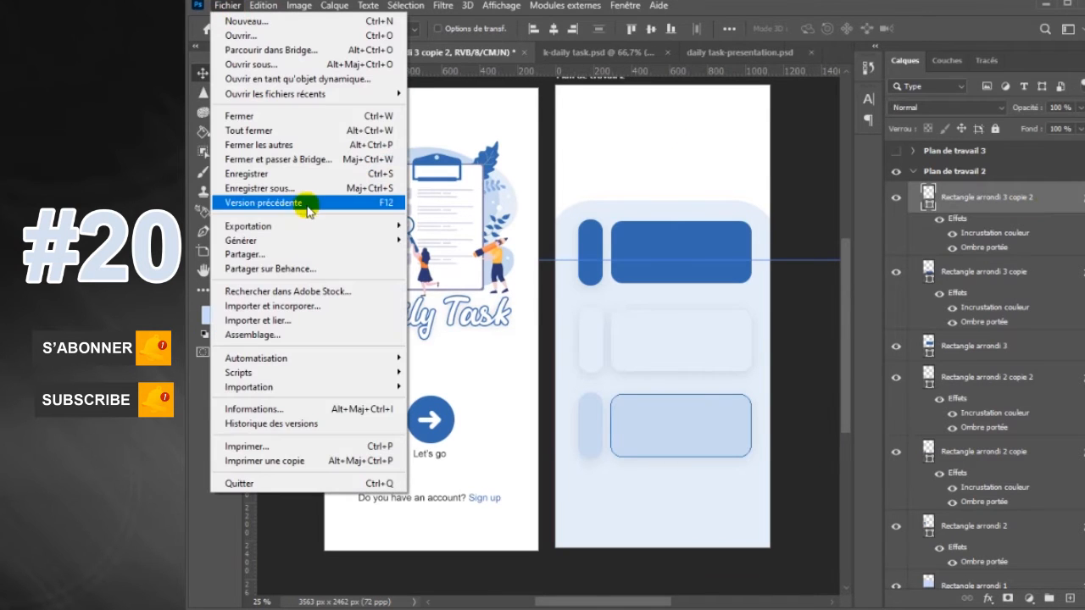
pyautogui.click(284, 306)
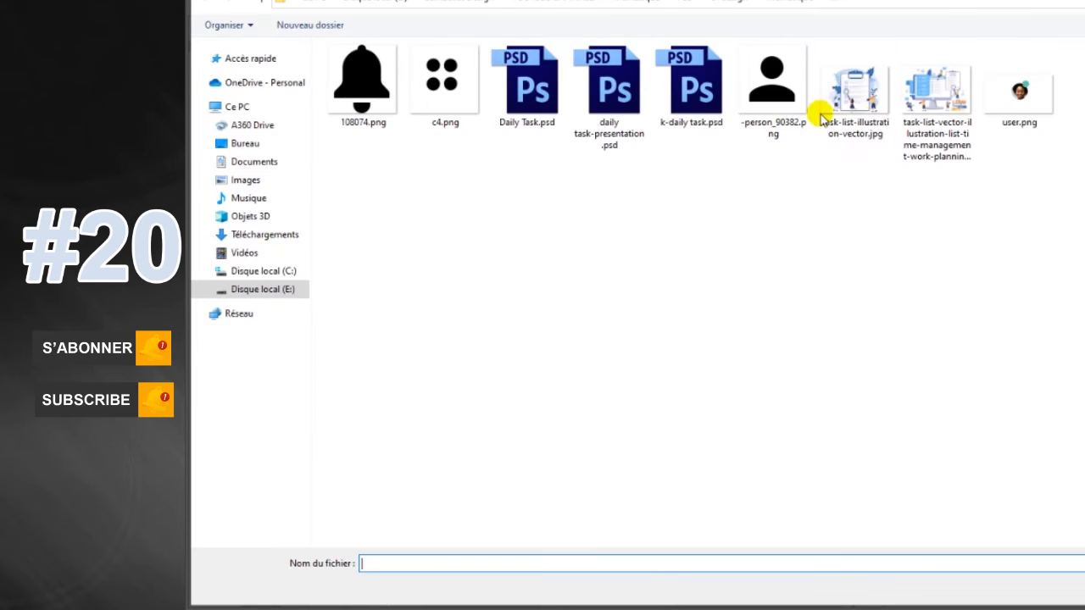
pyautogui.doubleClick(1020, 91)
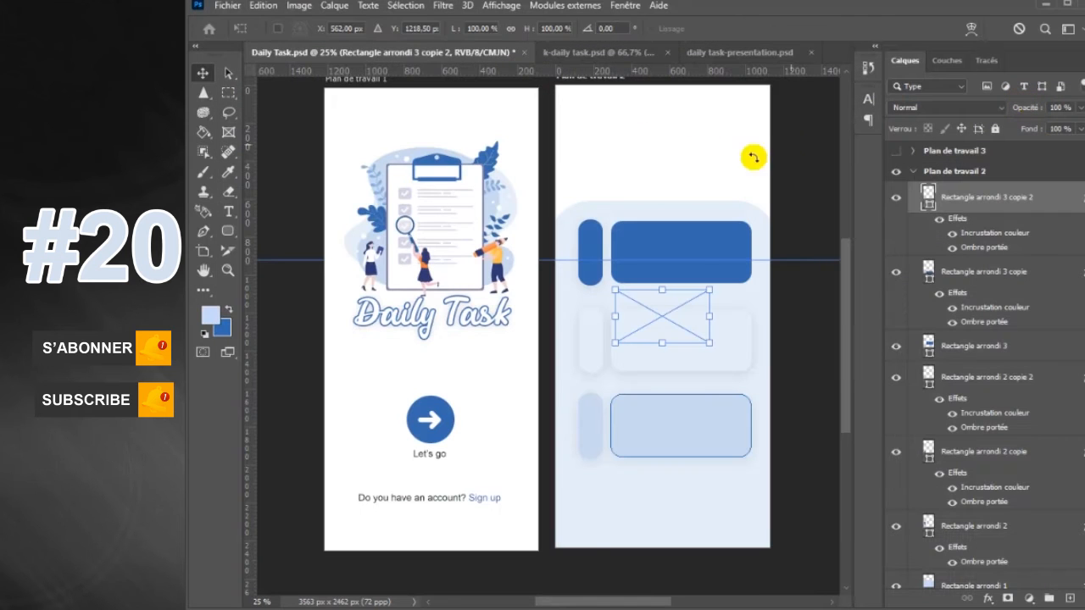
pyautogui.moveTo(659, 317); pyautogui.dragTo(733, 133)
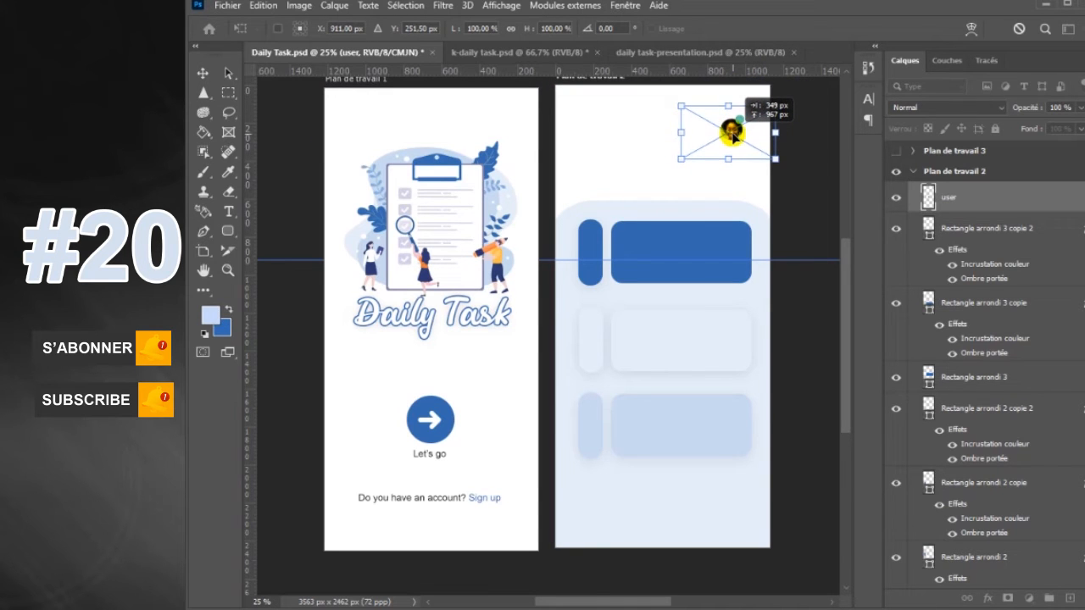
pyautogui.click(628, 154)
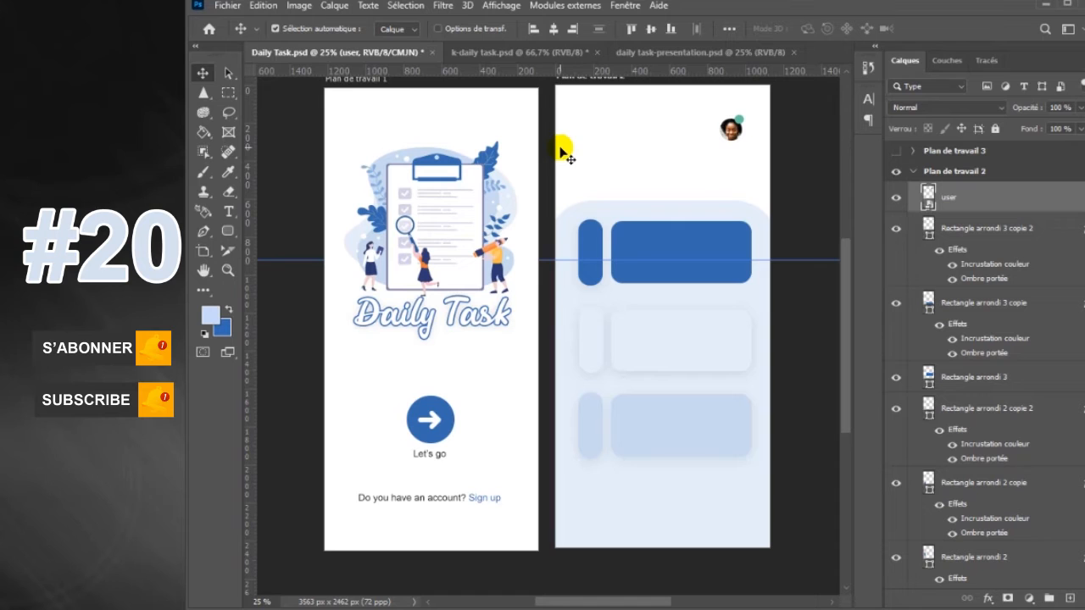
# Draw a light-blue rounded line about 151 by 21 px in the header opposite the avatar, at about X 76 px, Y 215 px
pyautogui.rightClick(231, 237)
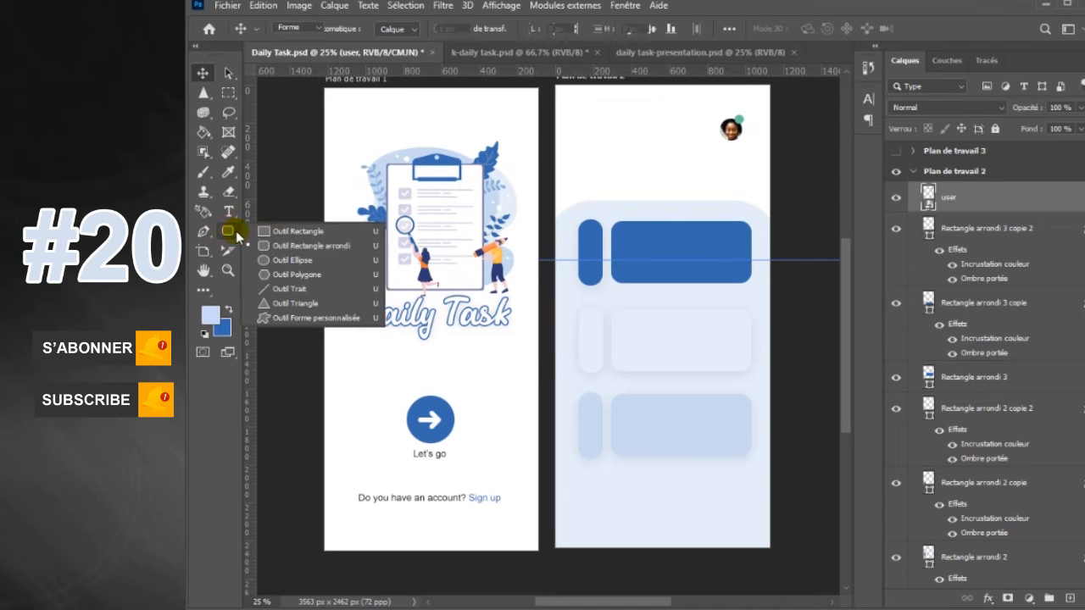
pyautogui.click(275, 242)
pyautogui.moveTo(569, 126); pyautogui.dragTo(599, 129)
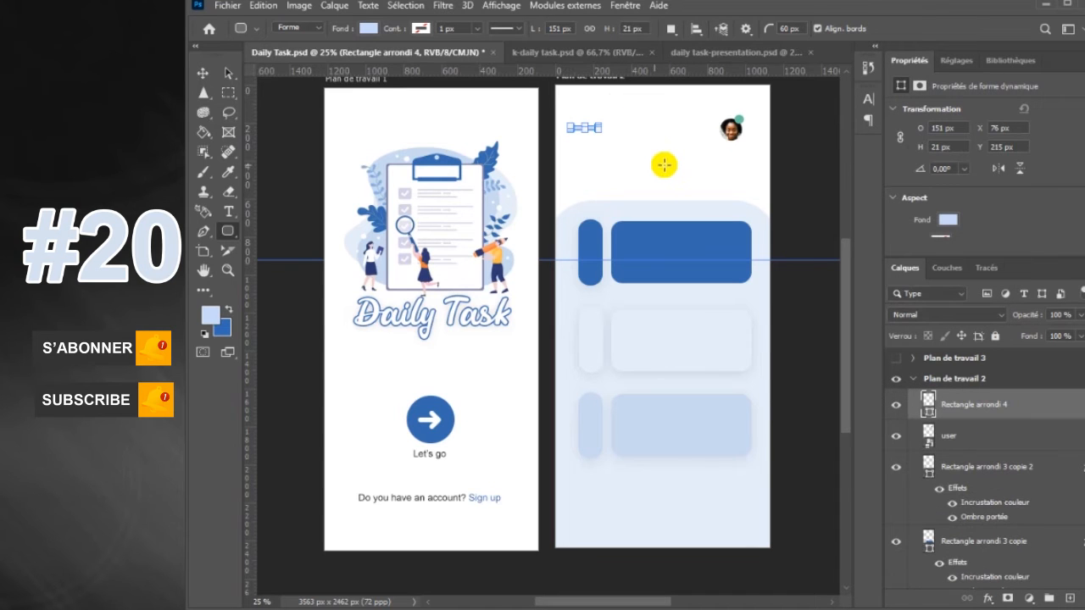
# Duplicate the rounded line twice downward to form a three-line menu icon, with the copies at about Y 252 px and Y 292 px
pyautogui.hotkey('ctrl', 'j')
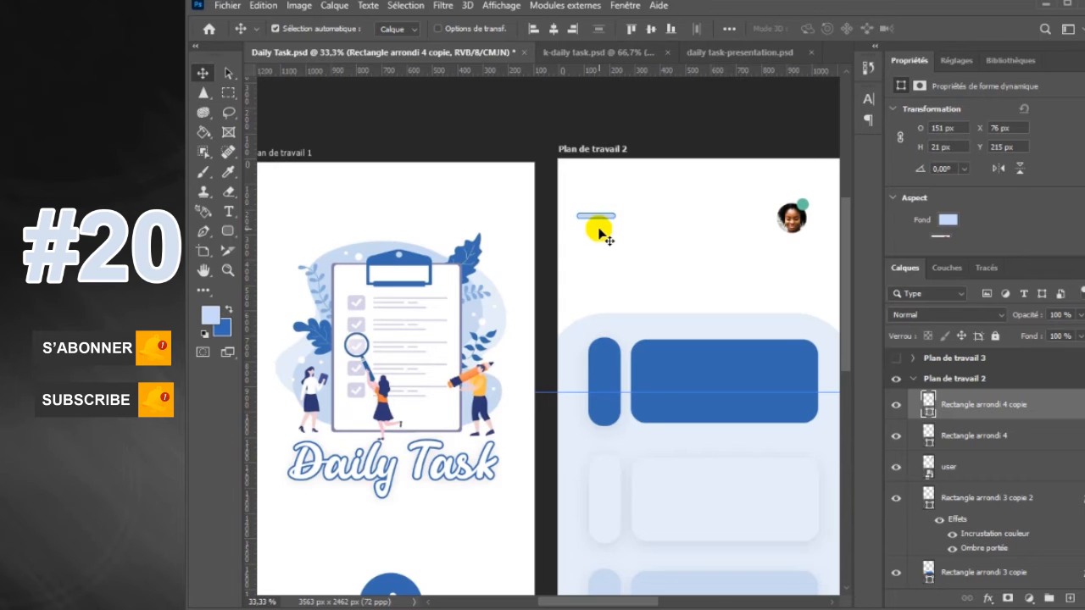
pyautogui.click(647, 240)
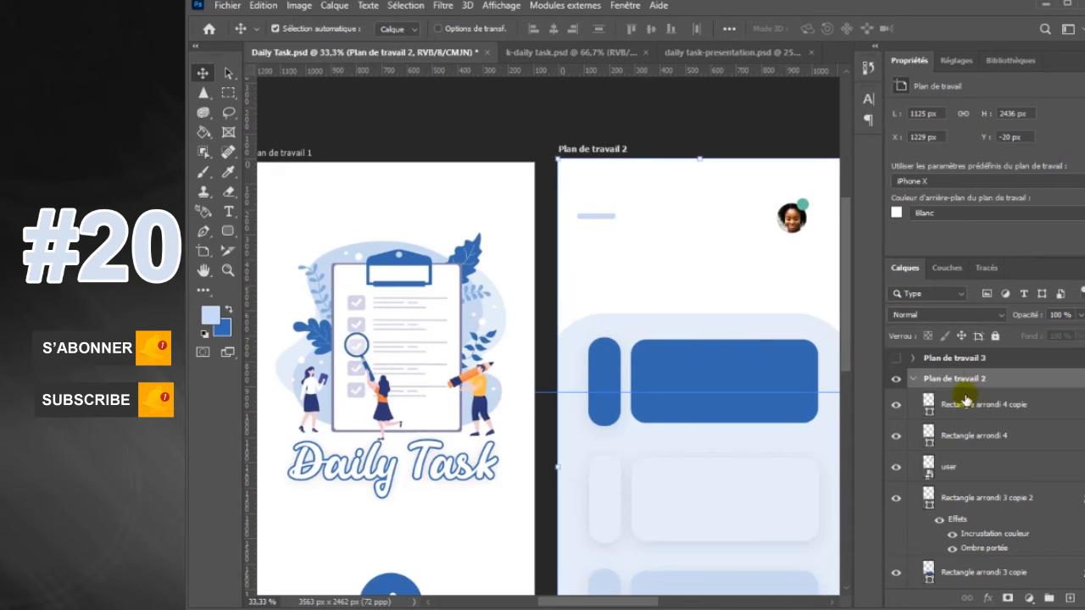
pyautogui.click(973, 407)
pyautogui.moveTo(599, 232)
pyautogui.mouseDown()
pyautogui.moveTo(601, 246)
pyautogui.moveTo(600, 235)
pyautogui.mouseUp()
pyautogui.click(657, 242)
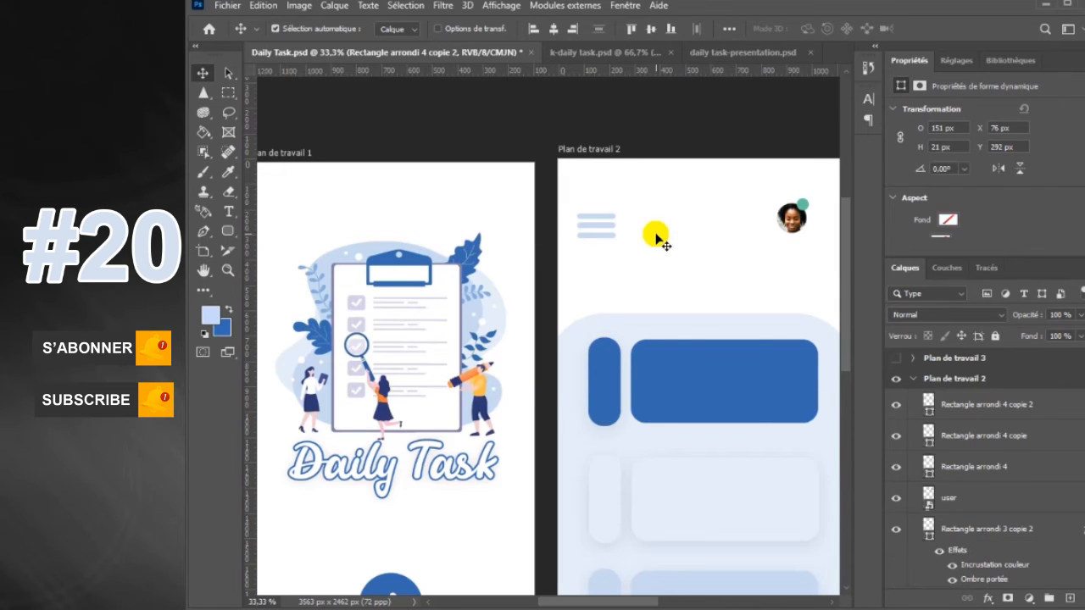
# Shorten the lowest menu line from its right end to about 76 px, half its width
pyautogui.hotkey('ctrl', '+')
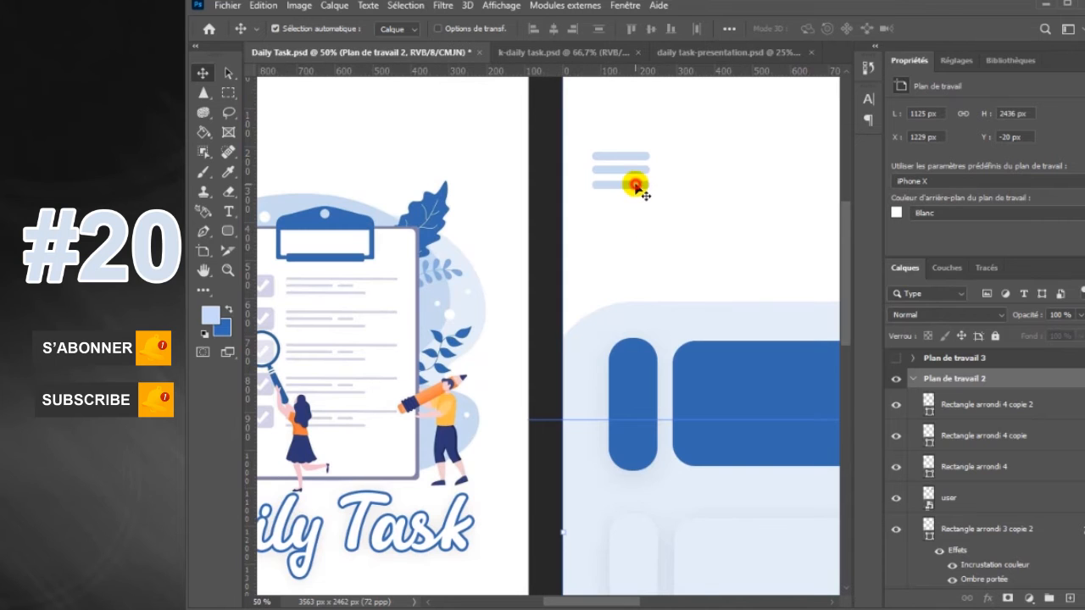
pyautogui.click(635, 185)
pyautogui.hotkey('ctrl', 't')
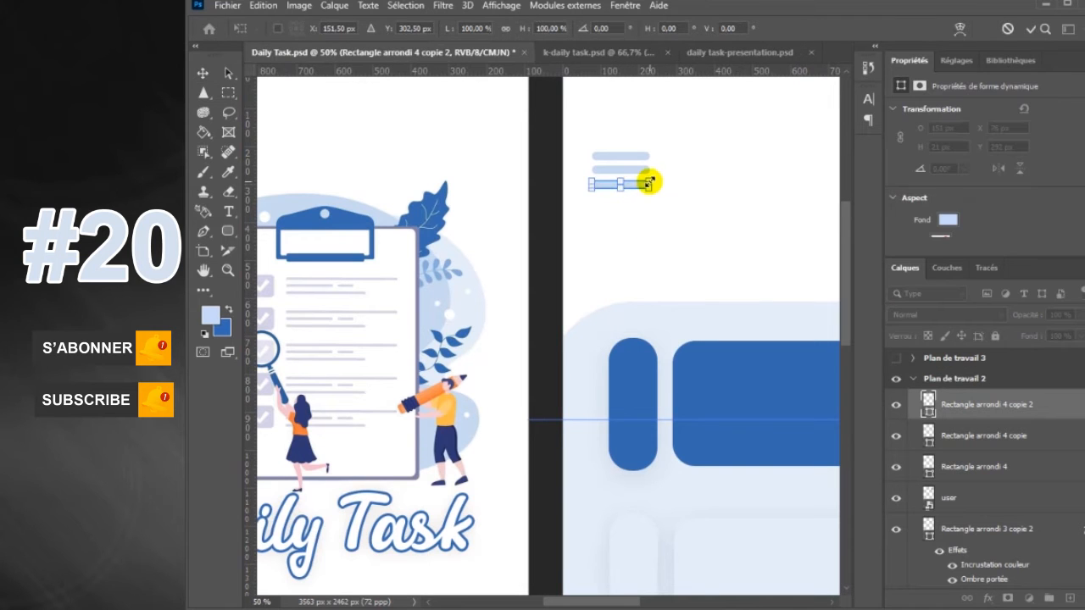
pyautogui.moveTo(650, 184); pyautogui.dragTo(623, 183)
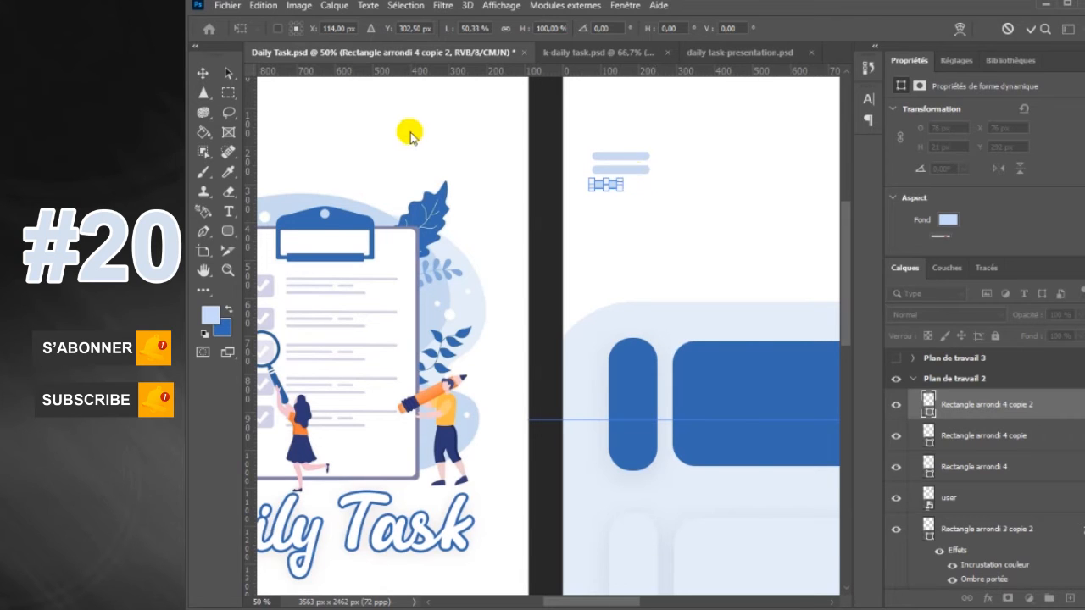
pyautogui.click(202, 70)
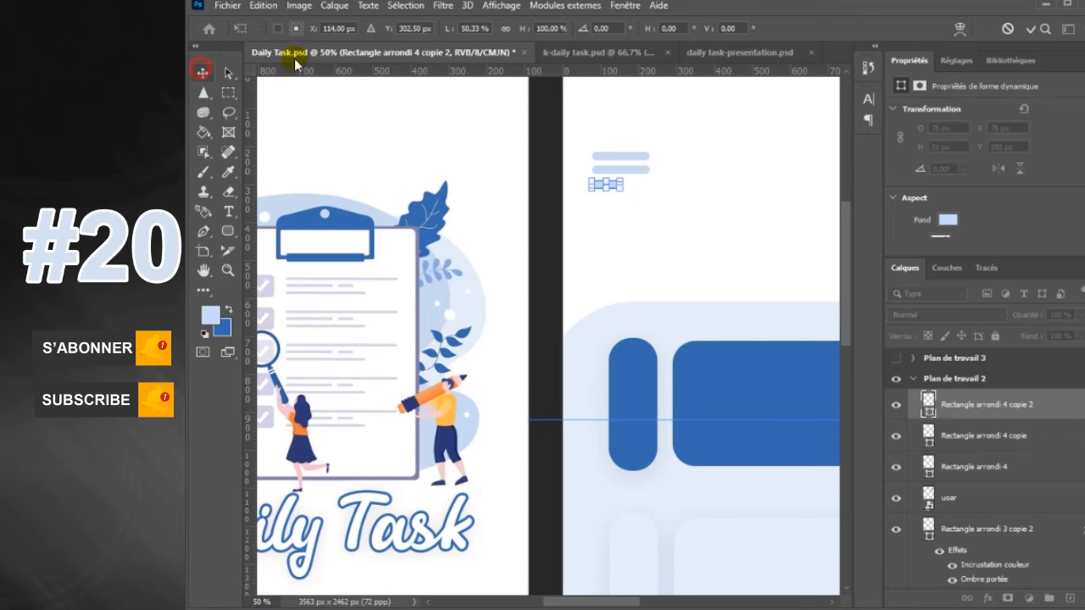
# Shorten the middle menu line from its left end to about 104 px and hide the Properties panel
pyautogui.click(639, 173)
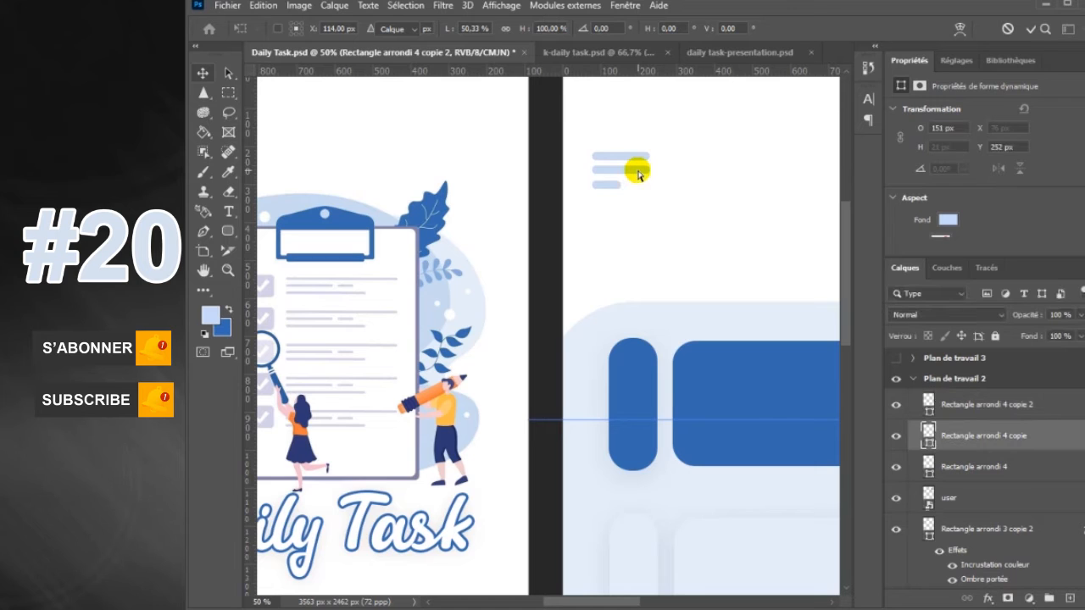
pyautogui.hotkey('ctrl', 't')
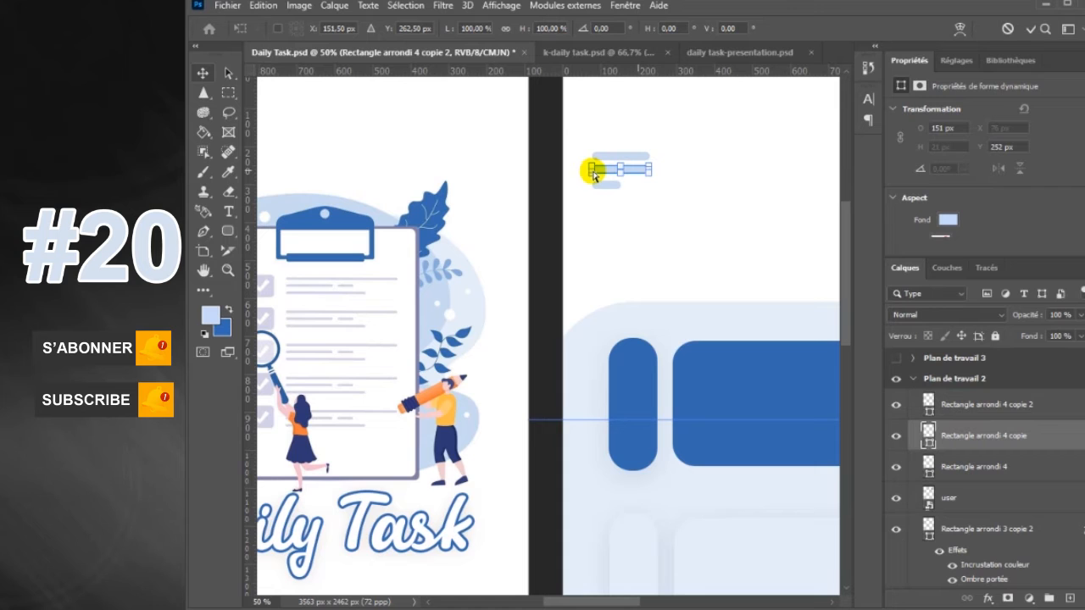
pyautogui.moveTo(592, 172); pyautogui.dragTo(607, 173)
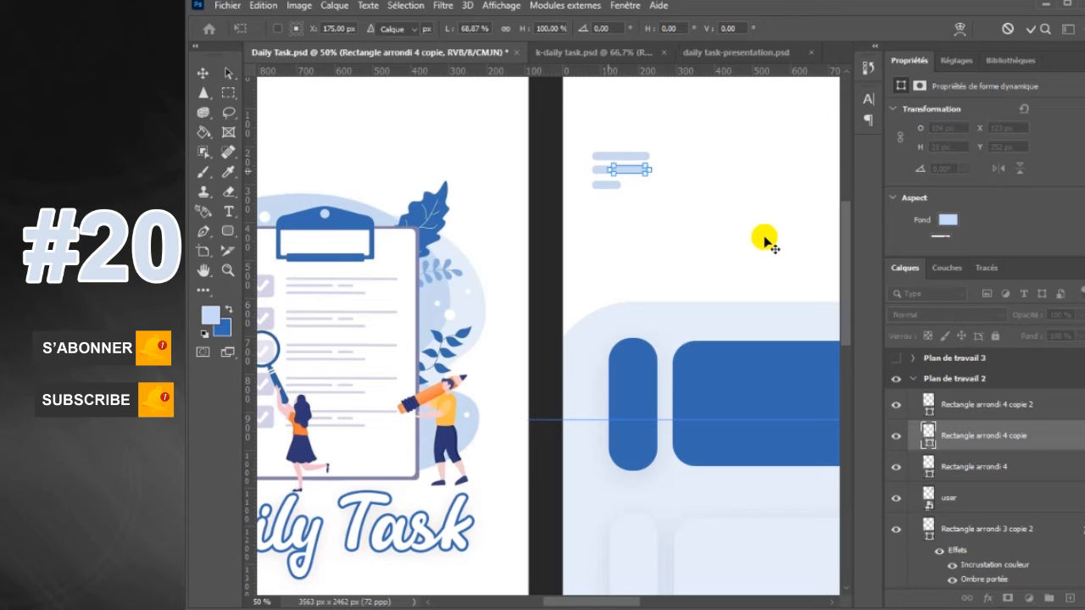
pyautogui.press('Return')
pyautogui.click(627, 7)
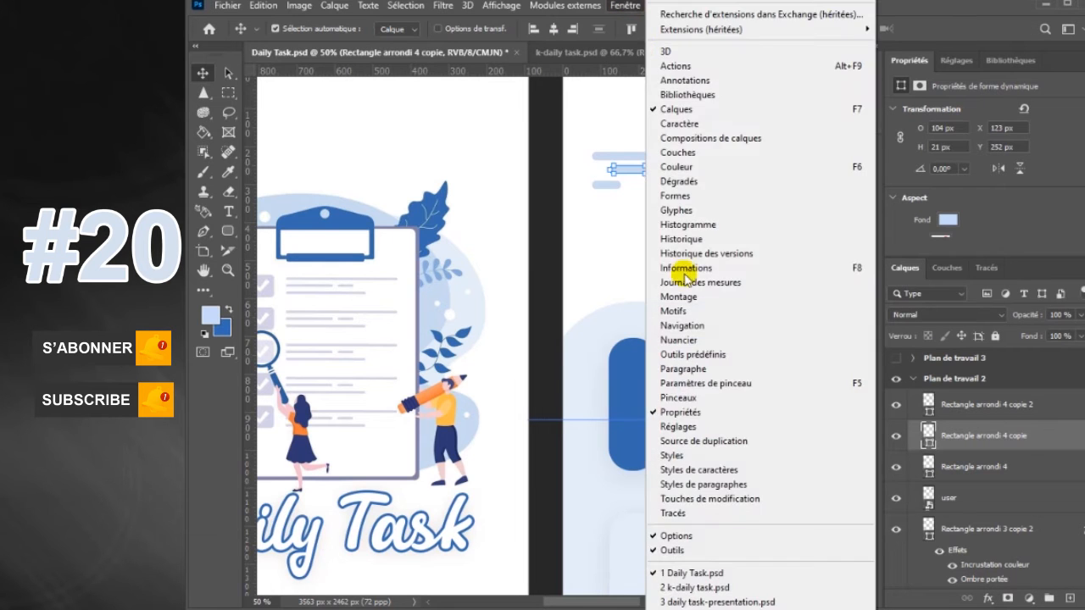
pyautogui.click(667, 412)
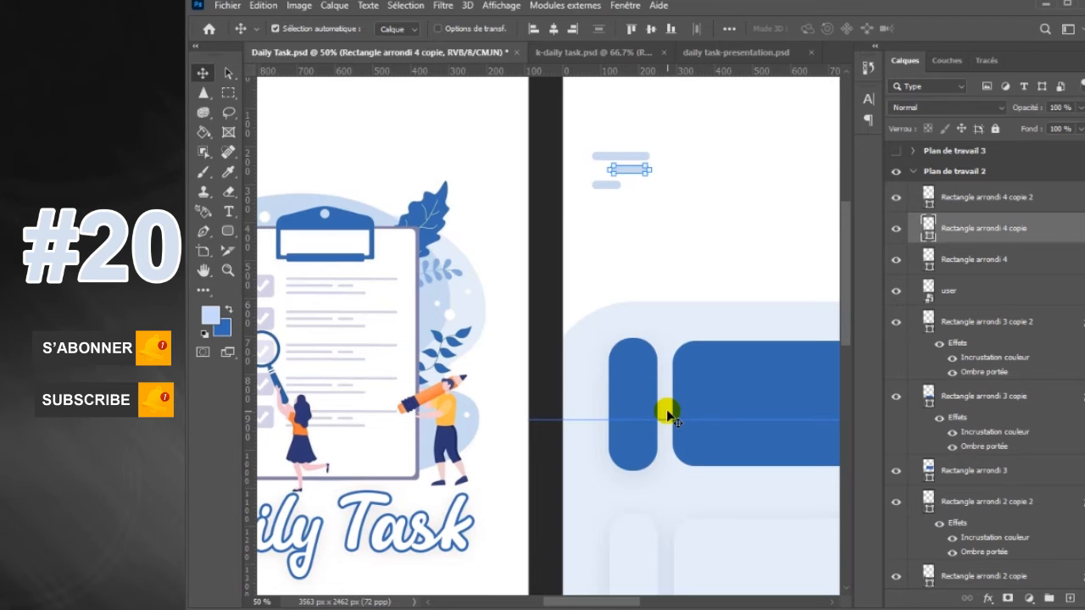
# Scale the three menu lines together to about 82% and shift them up and right, in line with the first bar
pyautogui.scroll(-1, 667, 413)
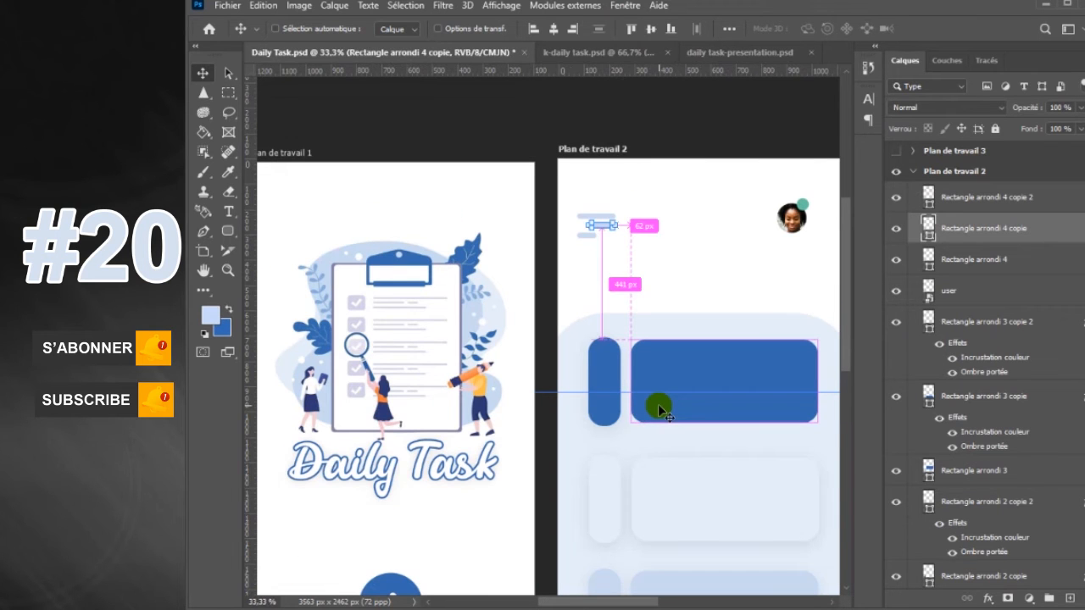
pyautogui.click(727, 274)
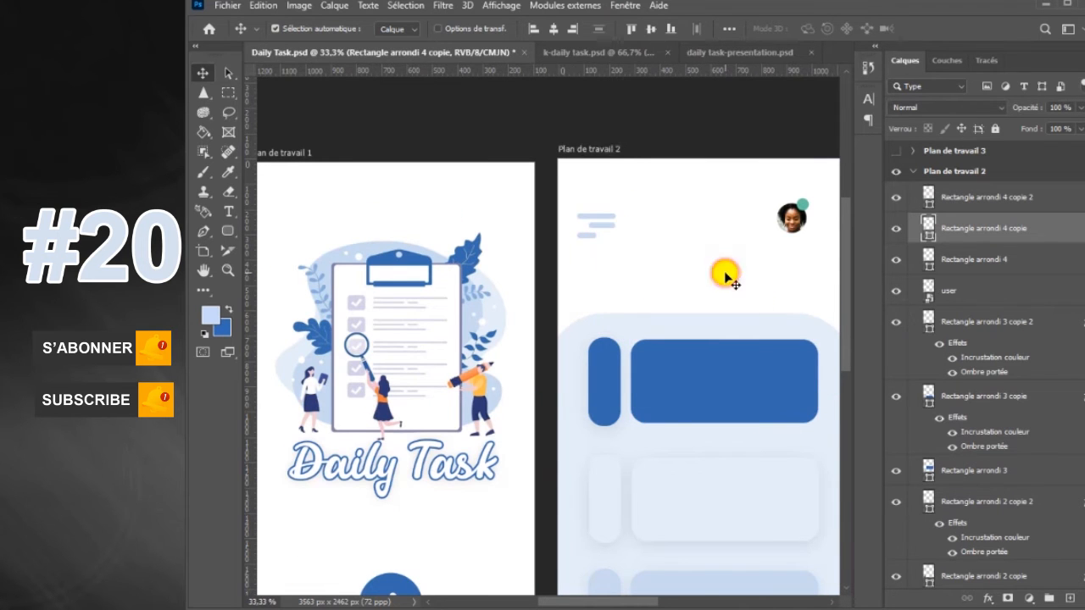
pyautogui.click(1038, 209)
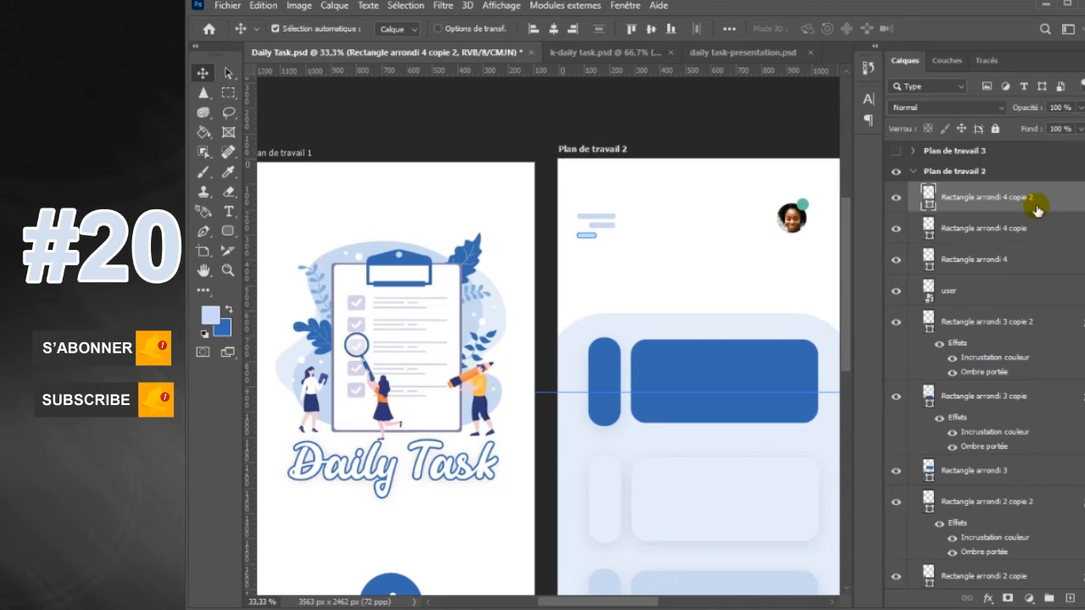
pyautogui.keyDown('shift'); pyautogui.click(1038, 262); pyautogui.keyUp('shift')
pyautogui.hotkey('ctrl', 't')
pyautogui.moveTo(604, 217); pyautogui.dragTo(626, 205)
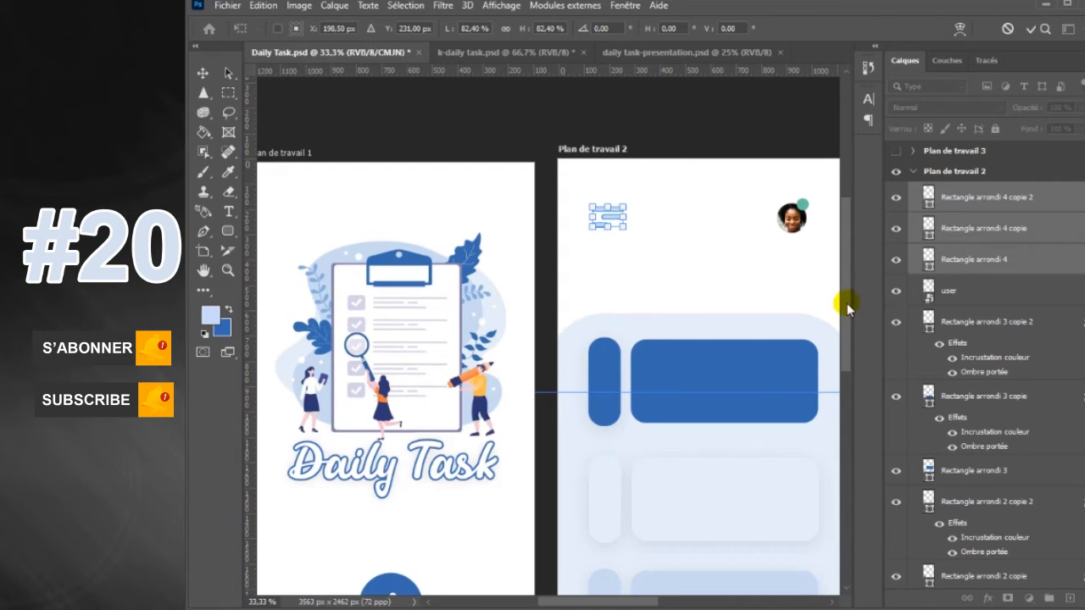
pyautogui.press('Return')
pyautogui.moveTo(846, 303); pyautogui.dragTo(845, 359)
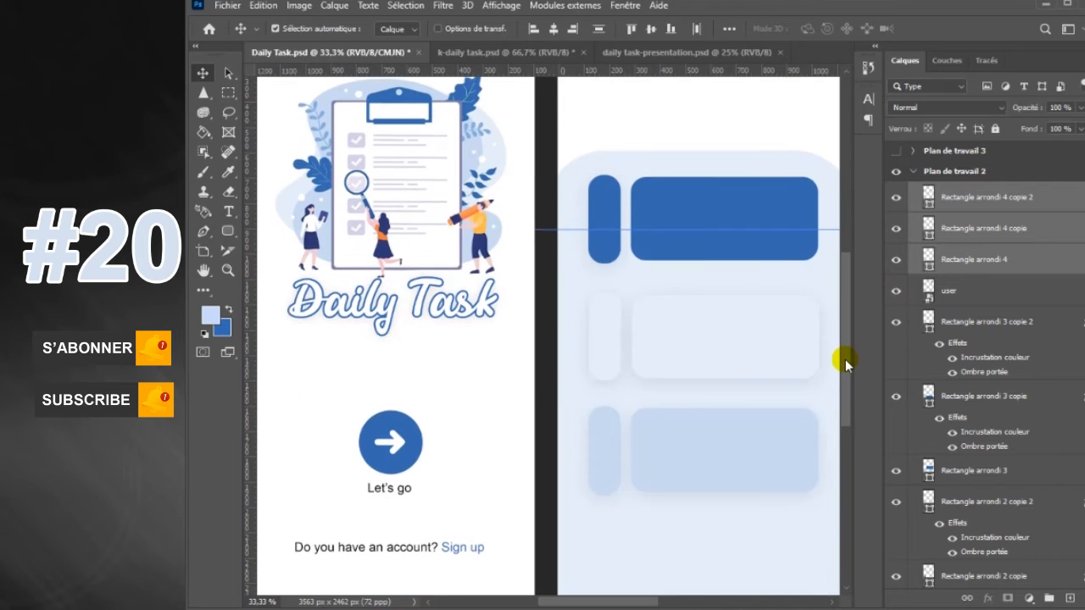
pyautogui.hotkey('ctrl', '-')
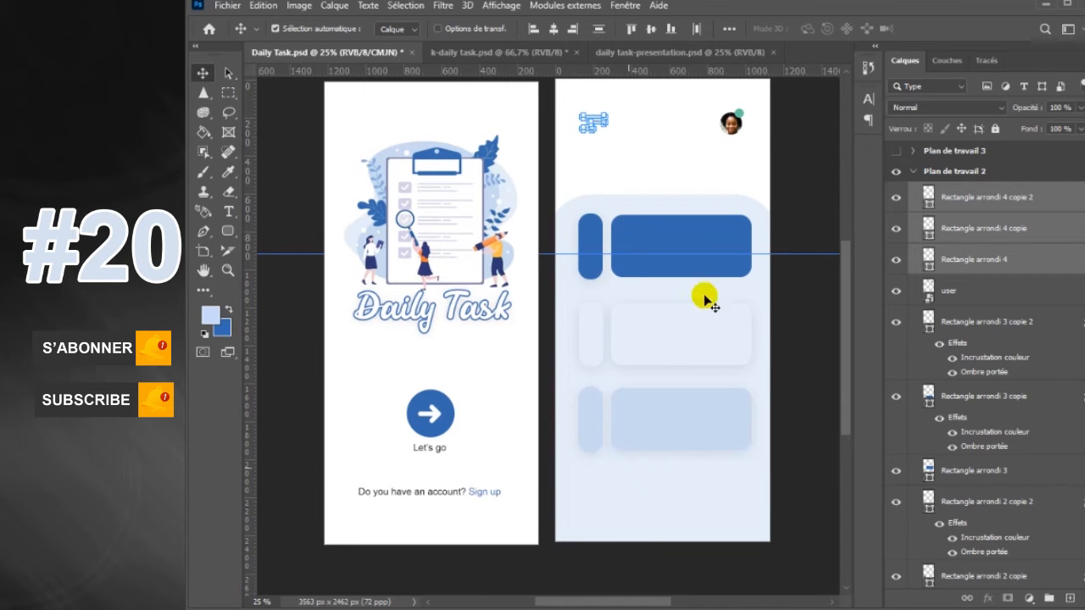
pyautogui.click(694, 174)
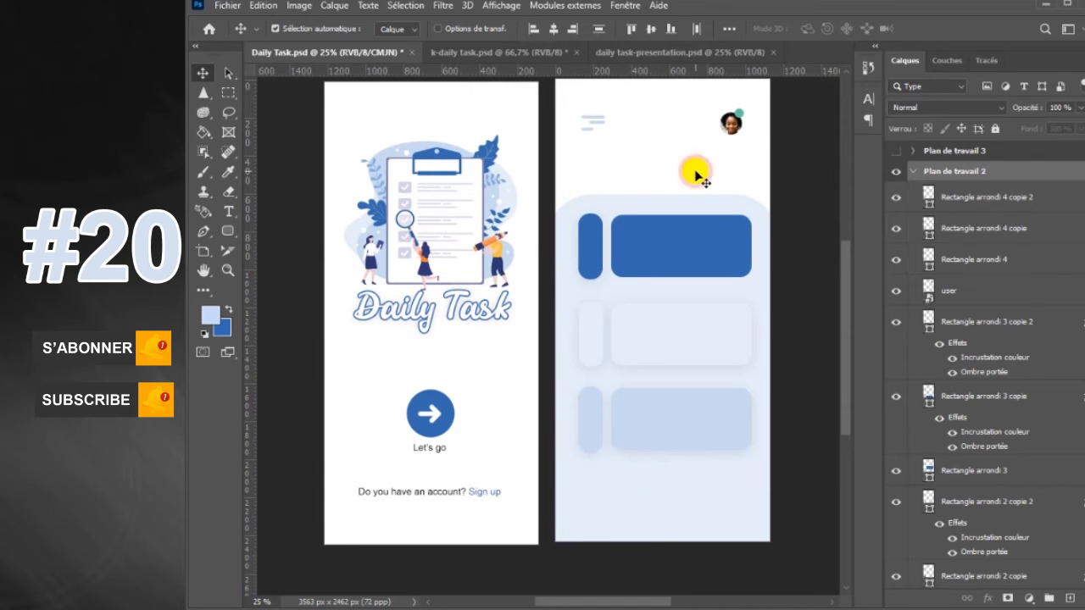
pyautogui.click(1030, 203)
pyautogui.click(227, 7)
pyautogui.click(279, 227)
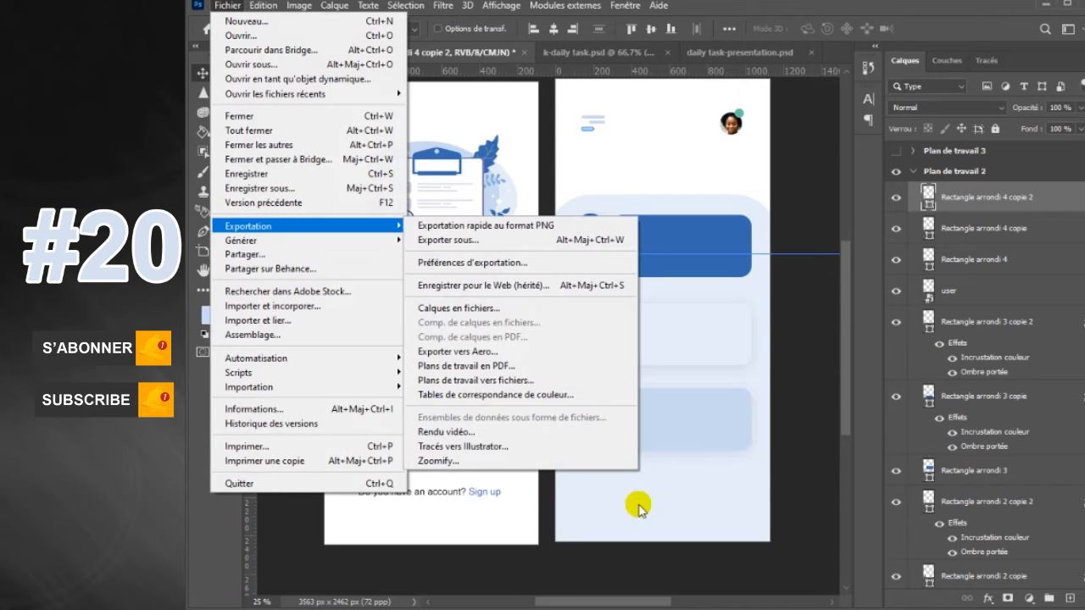
pyautogui.click(659, 503)
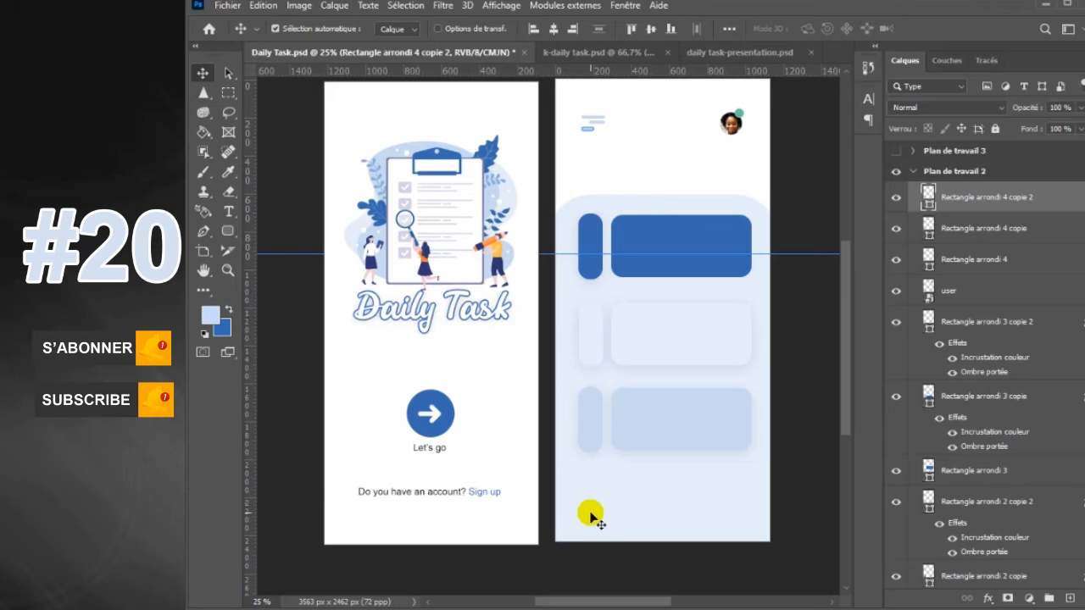
# Duplicate the large rounded background panel downward toward the artboard's lower edge and undo the last extra move
pyautogui.click(695, 510)
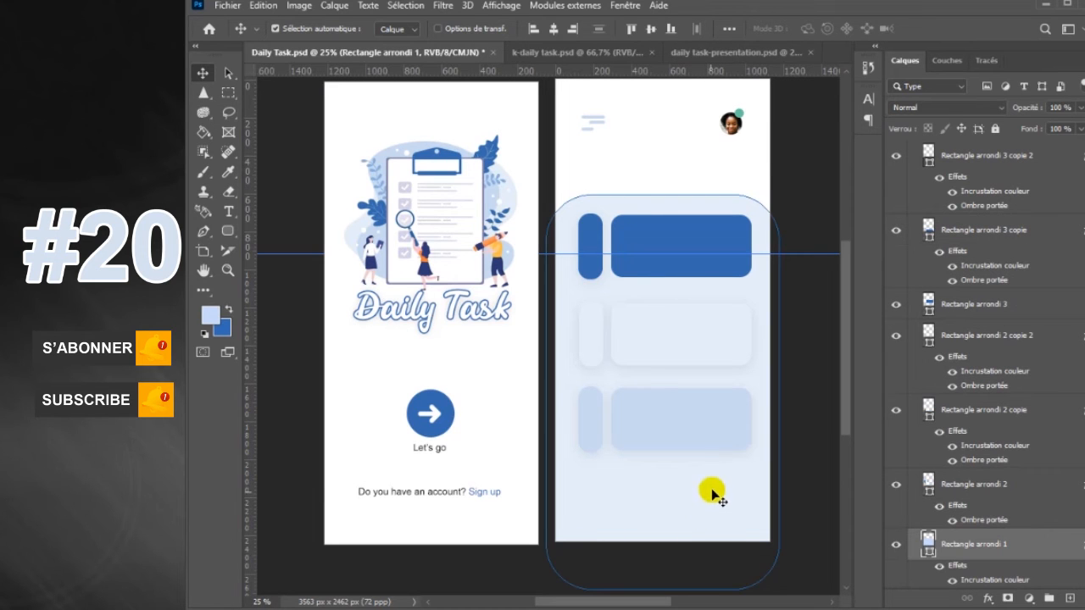
pyautogui.moveTo(713, 490); pyautogui.dragTo(709, 589)
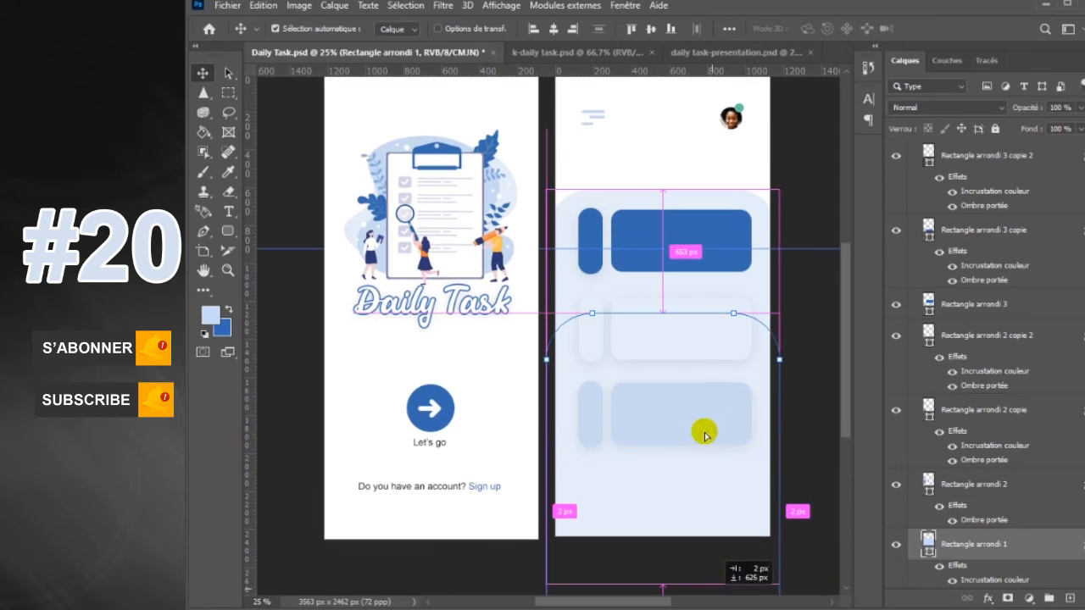
pyautogui.moveTo(688, 519)
pyautogui.mouseDown()
pyautogui.moveTo(688, 535)
pyautogui.moveTo(688, 519)
pyautogui.mouseUp()
pyautogui.hotkey('ctrl', 'z')
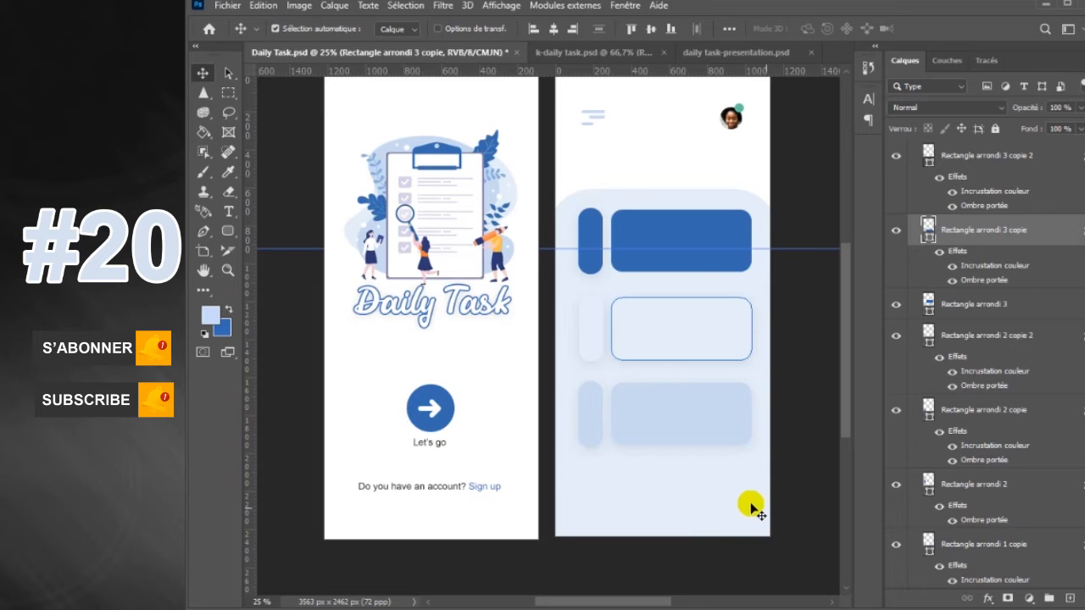
# Move the duplicated background panel down over the artboard's lower half and set its fill to dark blue
pyautogui.moveTo(726, 517); pyautogui.dragTo(721, 599)
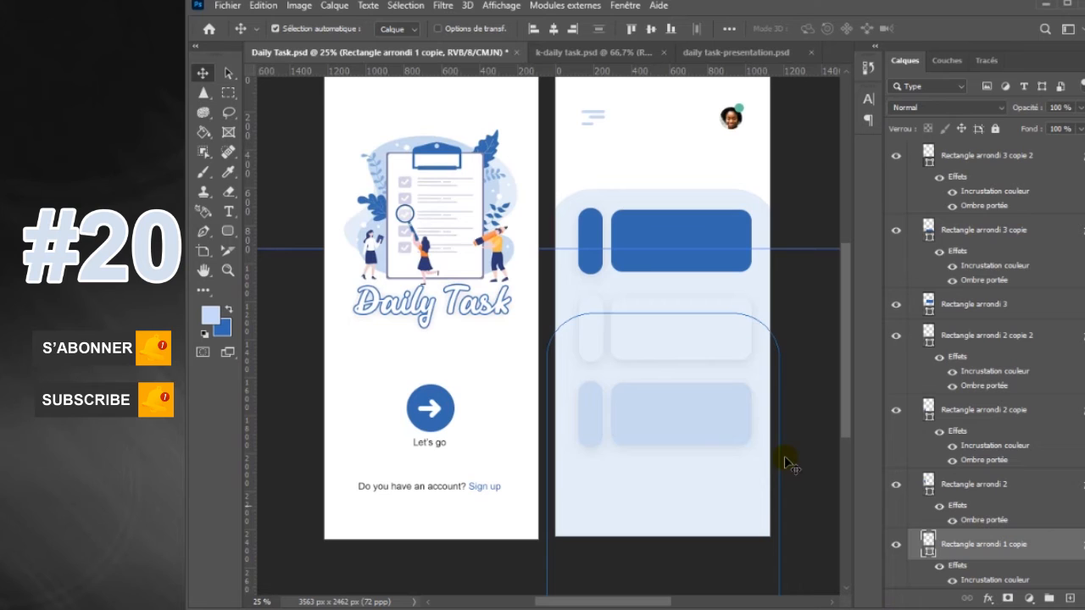
pyautogui.moveTo(744, 473); pyautogui.dragTo(744, 554)
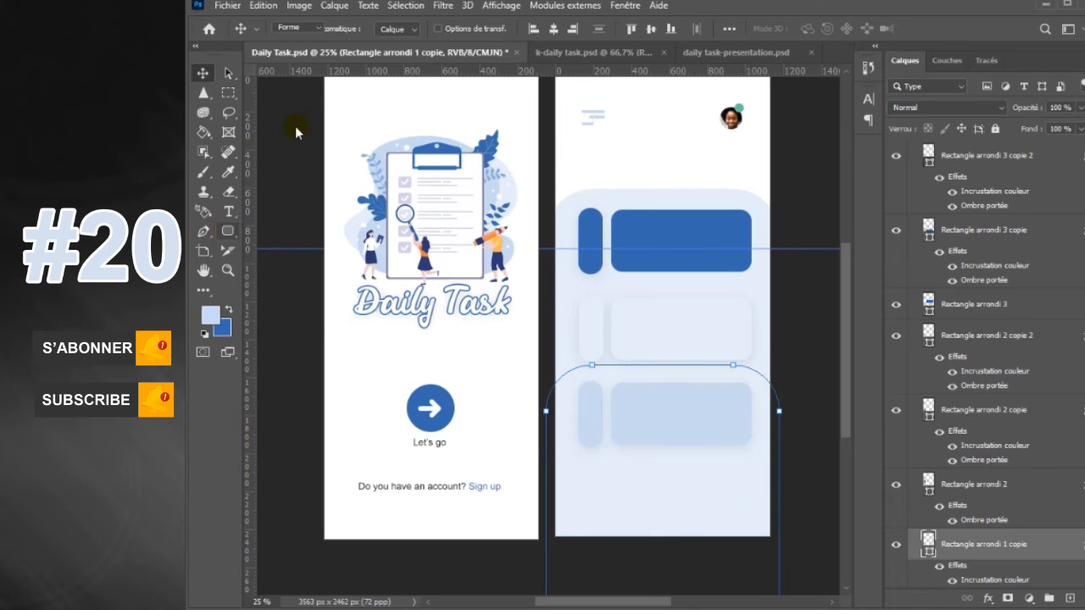
pyautogui.click(228, 231)
pyautogui.click(368, 28)
pyautogui.click(298, 108)
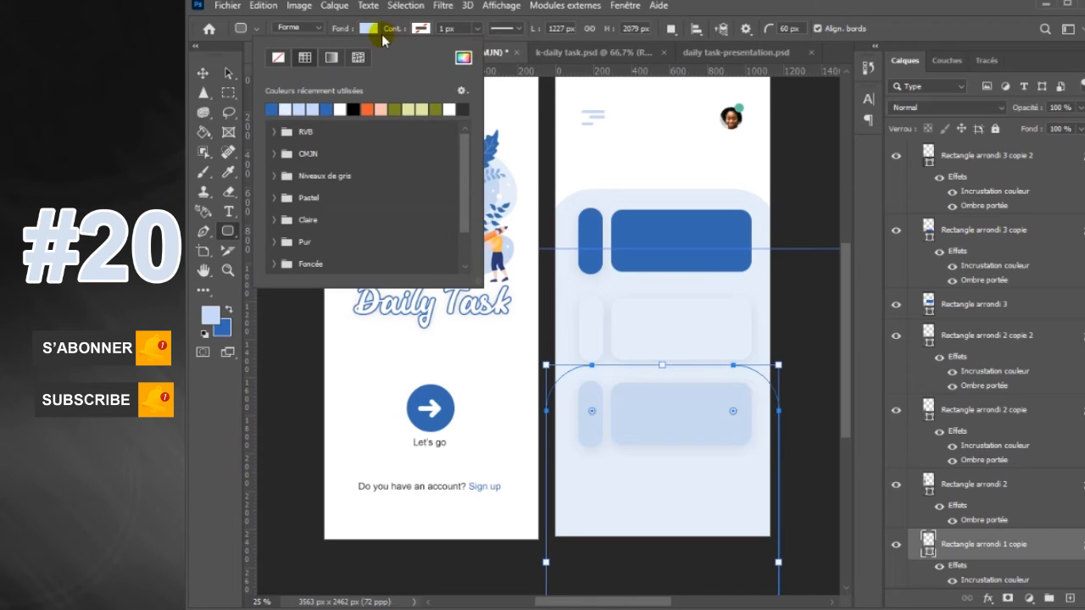
pyautogui.click(371, 31)
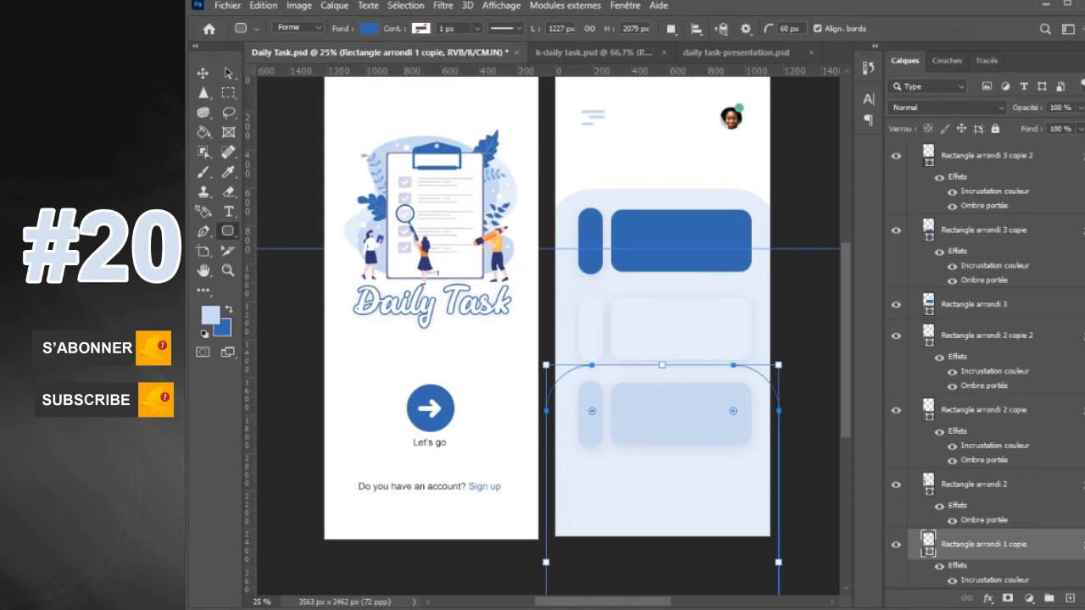
# Identify the duplicated panel by toggling layer visibility and turn off its colour overlay effect
pyautogui.click(203, 74)
pyautogui.scroll(-1, 975, 475)
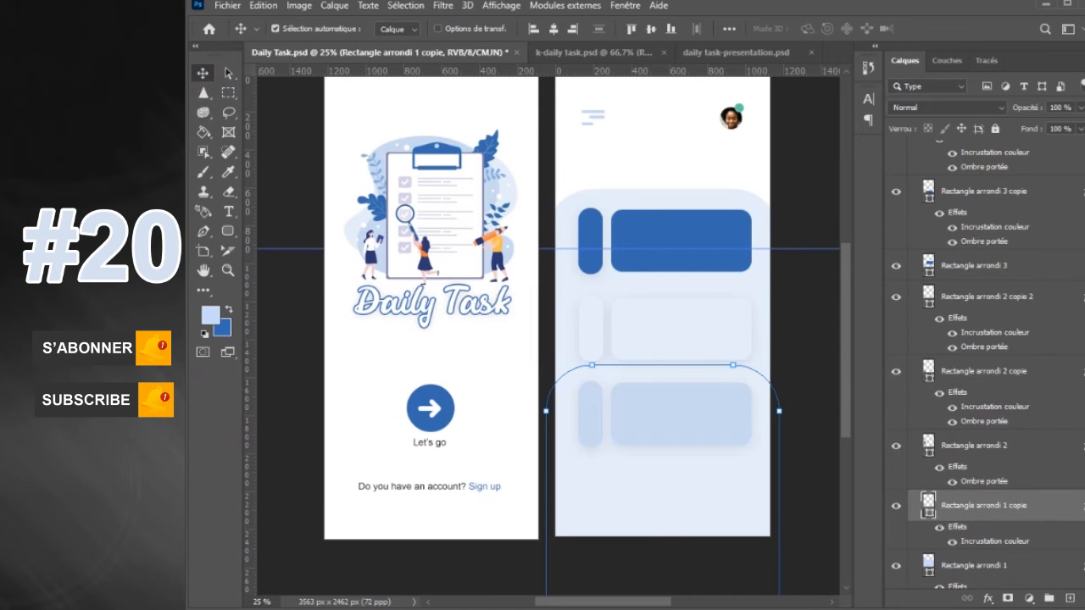
pyautogui.click(897, 442)
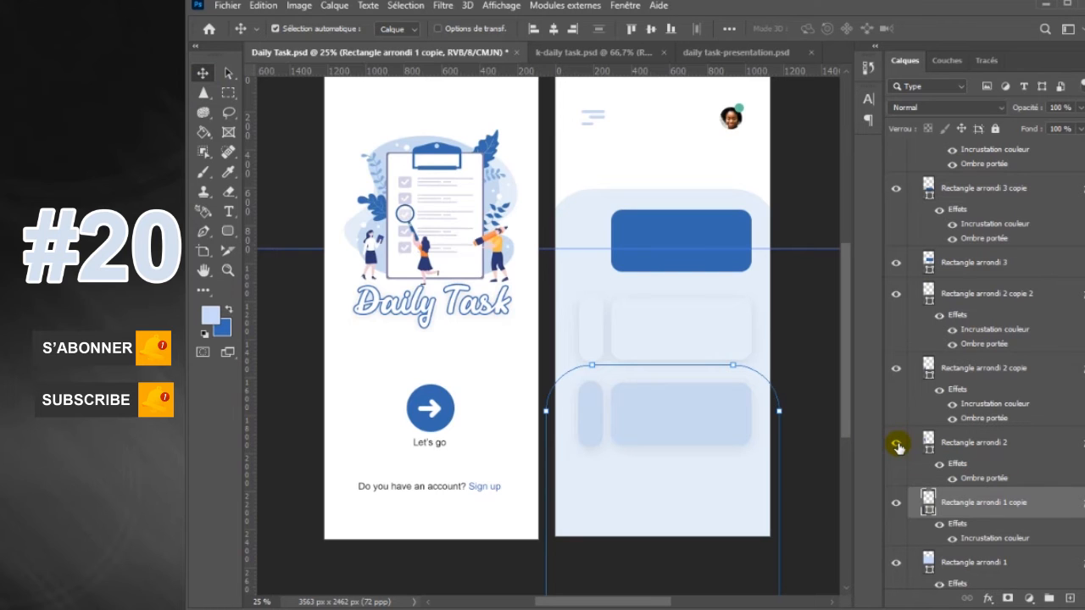
pyautogui.click(897, 443)
pyautogui.click(897, 506)
pyautogui.click(897, 506)
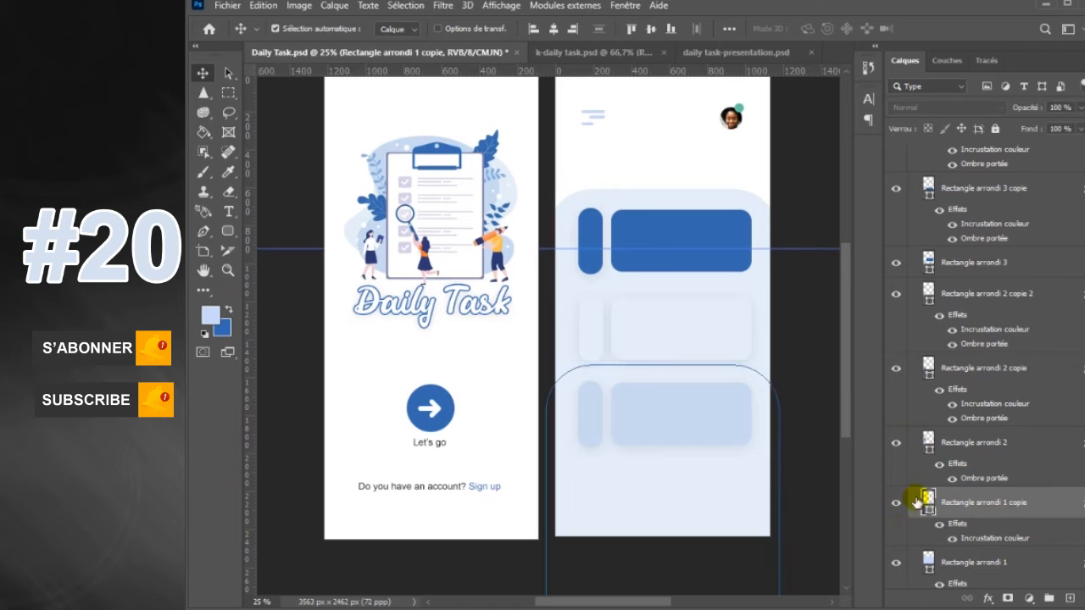
pyautogui.scroll(-2, 996, 536)
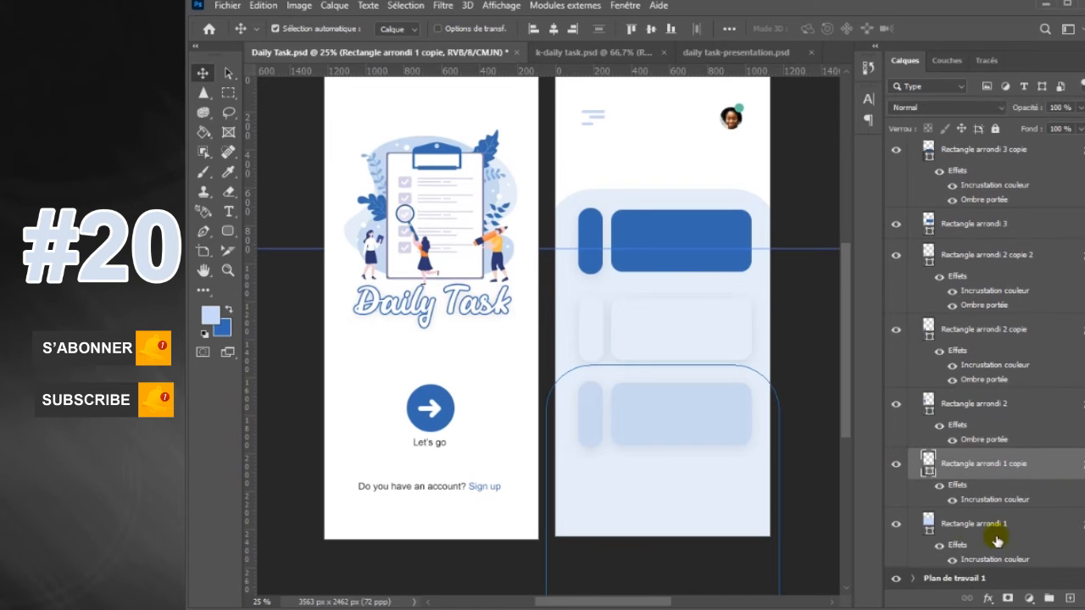
pyautogui.click(897, 523)
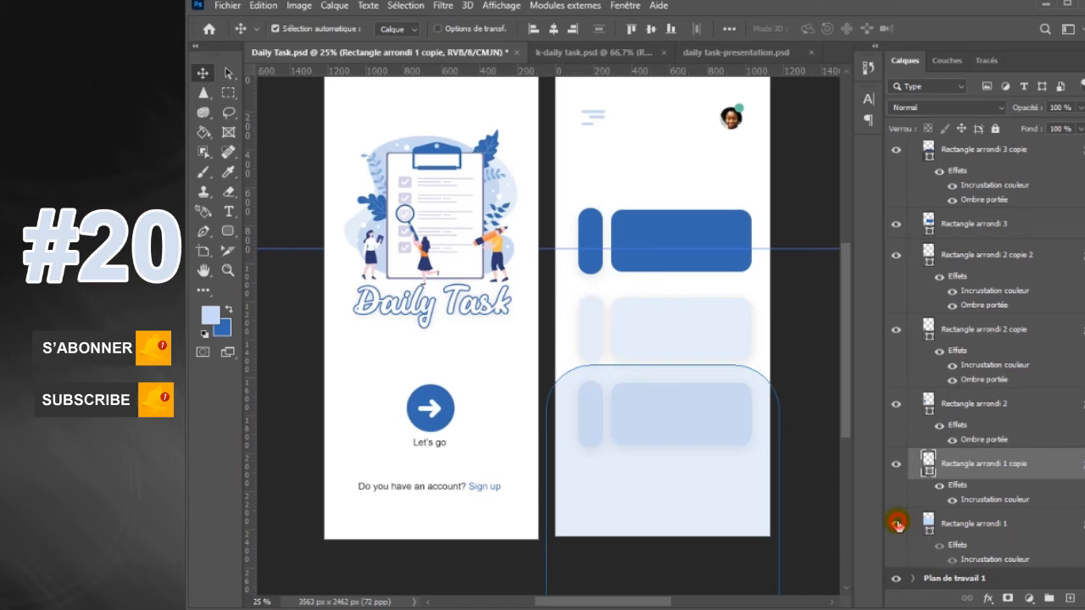
pyautogui.click(953, 500)
# Move the blue panel further down so only its rounded upper part shows along the artboard's lower edge, and deselect it
pyautogui.click(736, 373)
pyautogui.moveTo(737, 423); pyautogui.dragTo(739, 500)
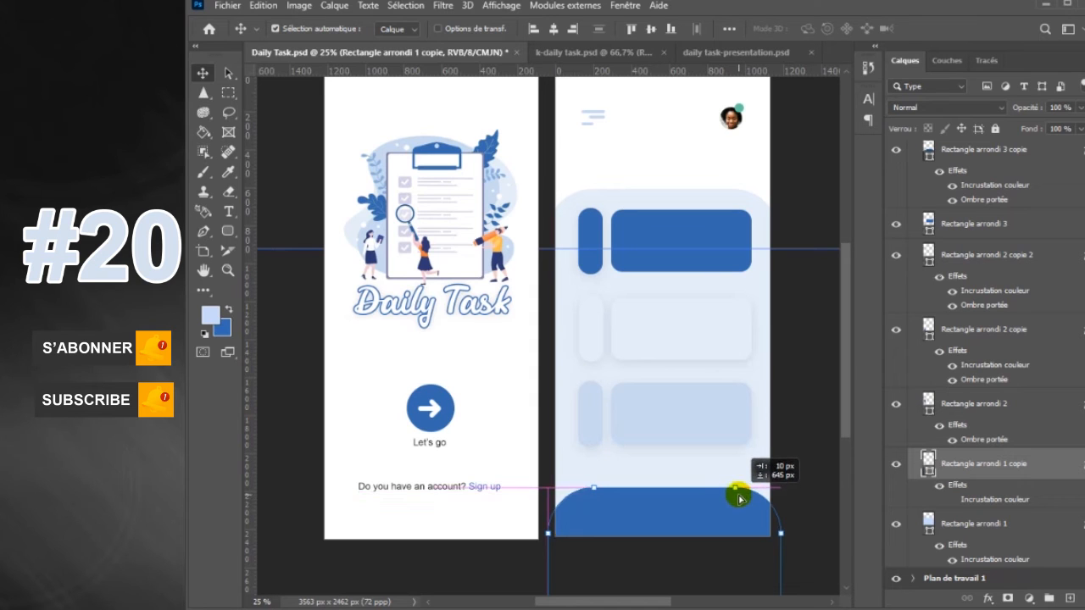
pyautogui.moveTo(740, 500); pyautogui.dragTo(738, 499)
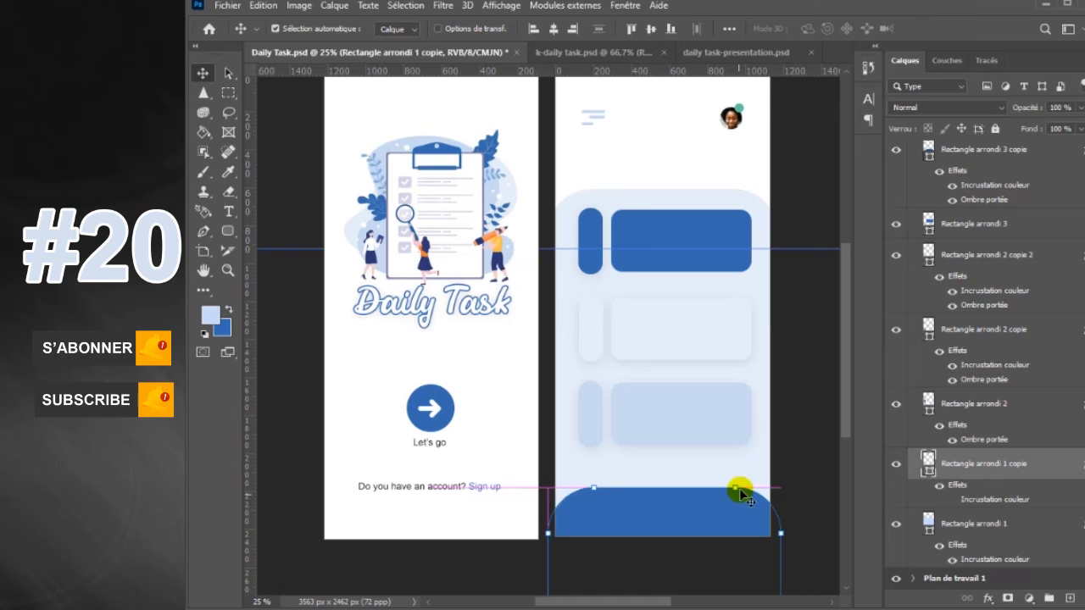
pyautogui.click(809, 496)
# Place the image -person_90382.png above the topmost layer of Plan de travail 2
pyautogui.scroll(5, 1058, 198)
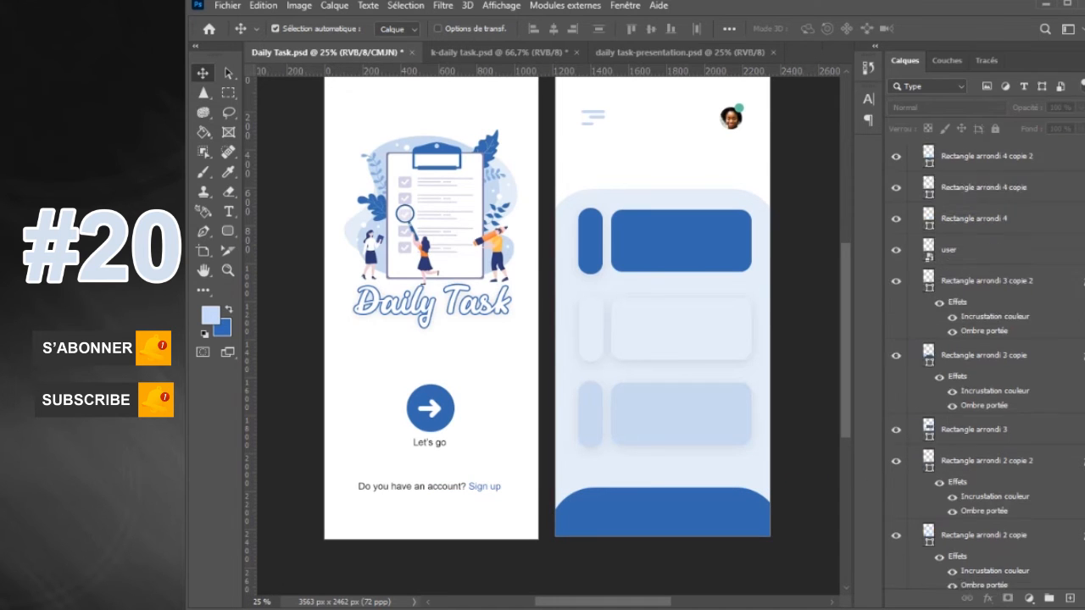
pyautogui.click(1047, 202)
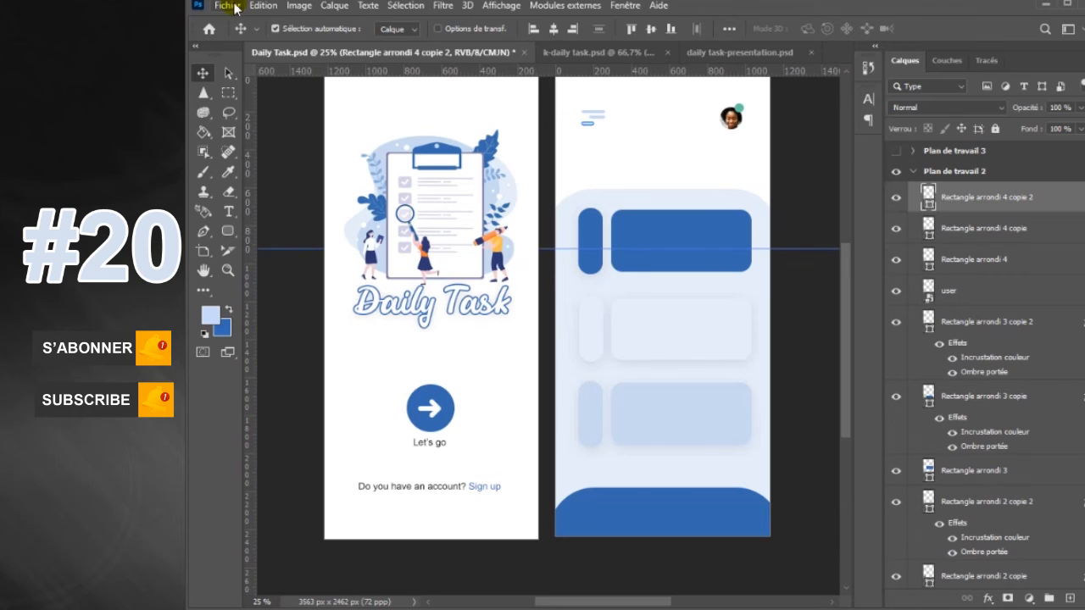
pyautogui.click(227, 6)
pyautogui.click(261, 308)
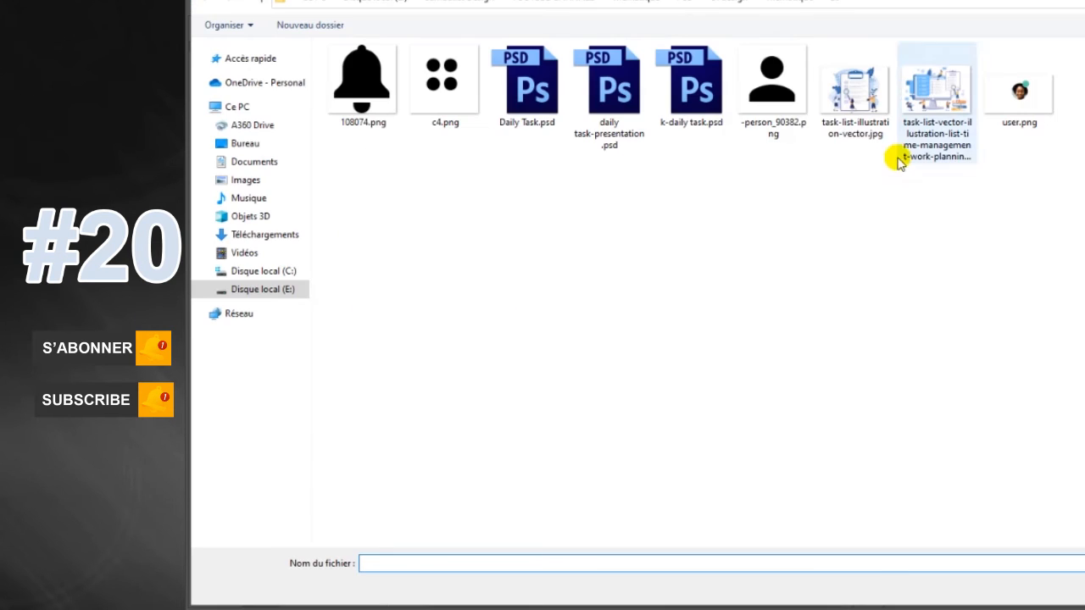
pyautogui.click(767, 100)
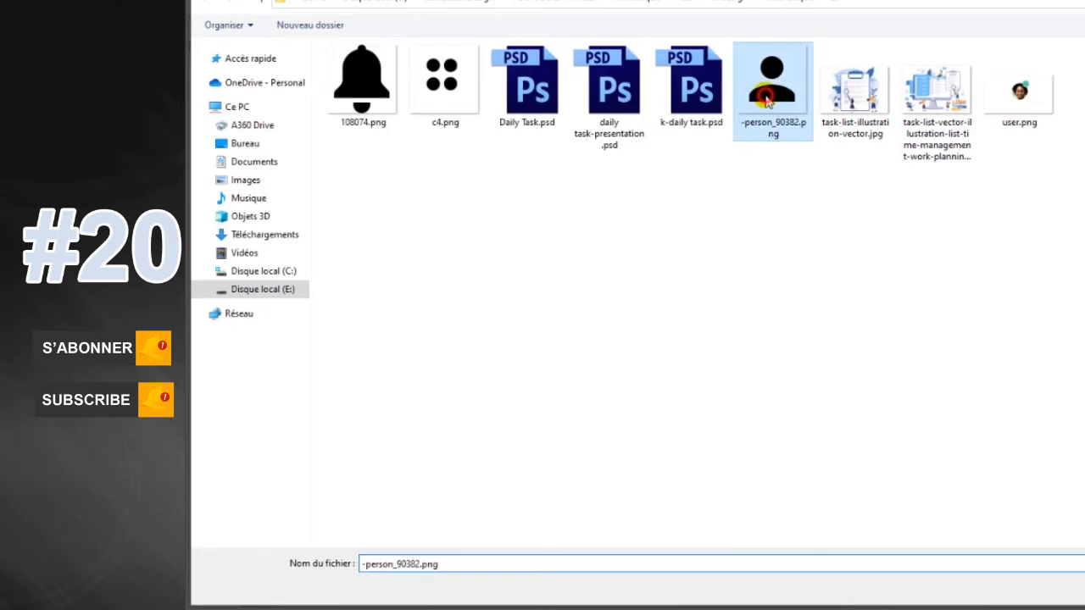
pyautogui.doubleClick(768, 100)
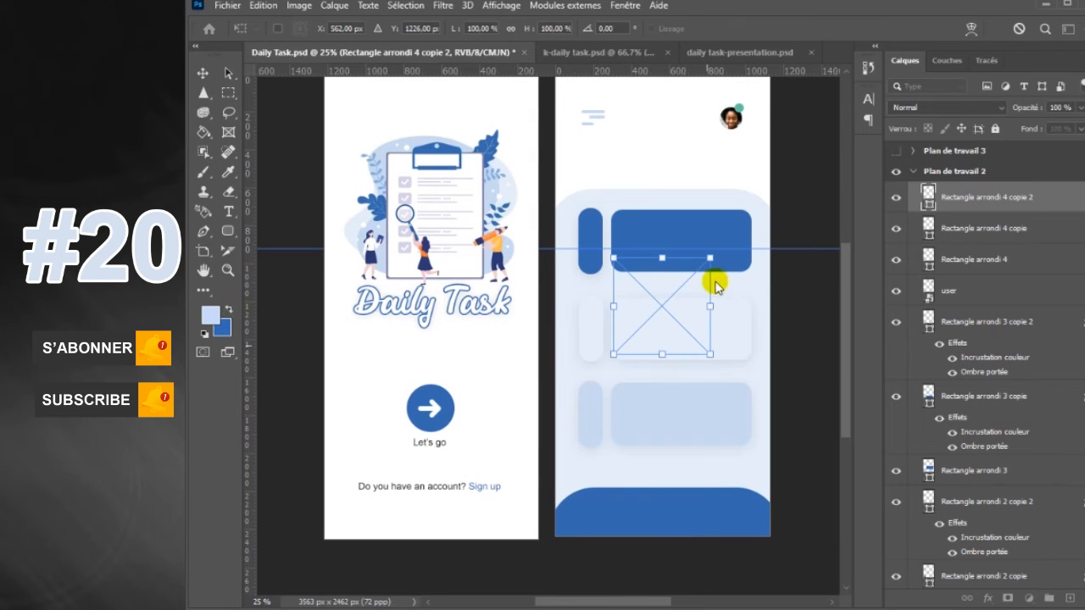
# Scale the person icon to 15.63% and position it near the right end of the blue bottom panel
pyautogui.moveTo(708, 258); pyautogui.dragTo(743, 497)
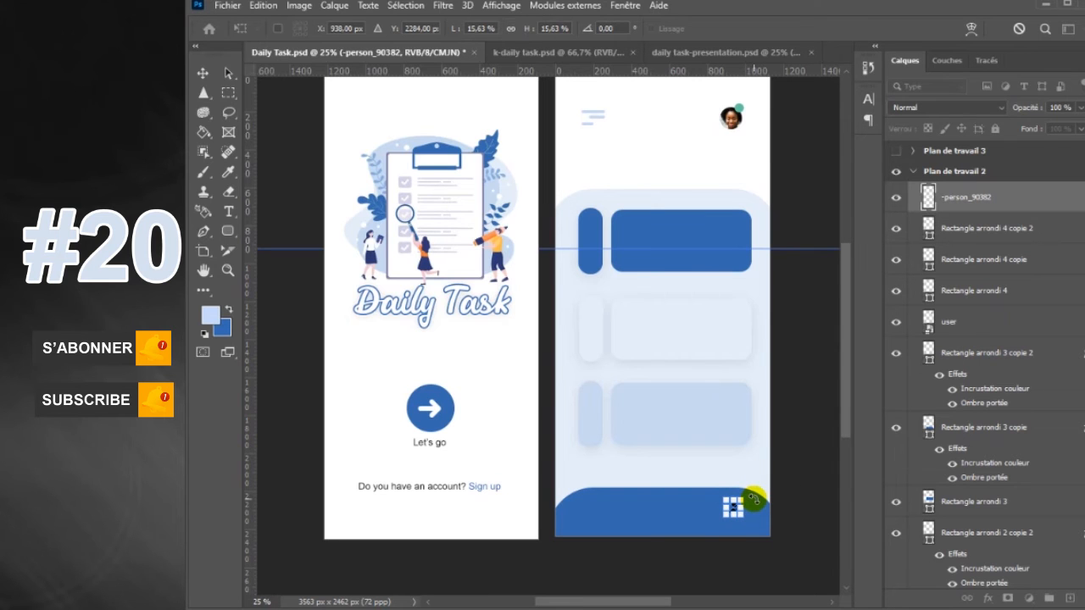
pyautogui.press('Return')
pyautogui.moveTo(745, 523); pyautogui.dragTo(741, 523)
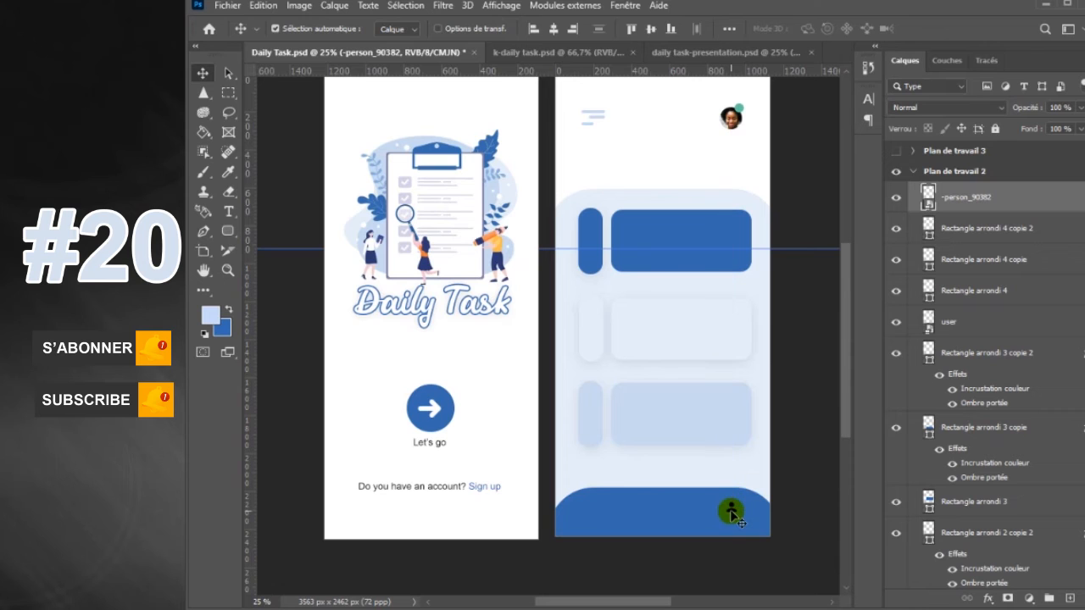
pyautogui.hotkey('ctrl', 't')
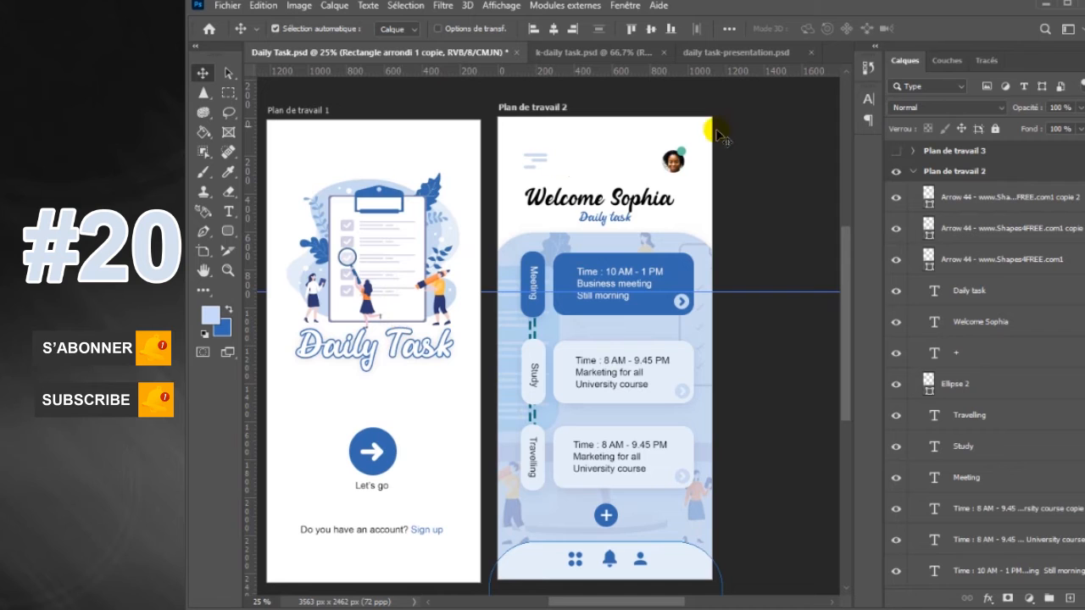
# Collapse the Plan de travail 2 layers and make the Plan de travail 3 artboard visible
pyautogui.click(913, 175)
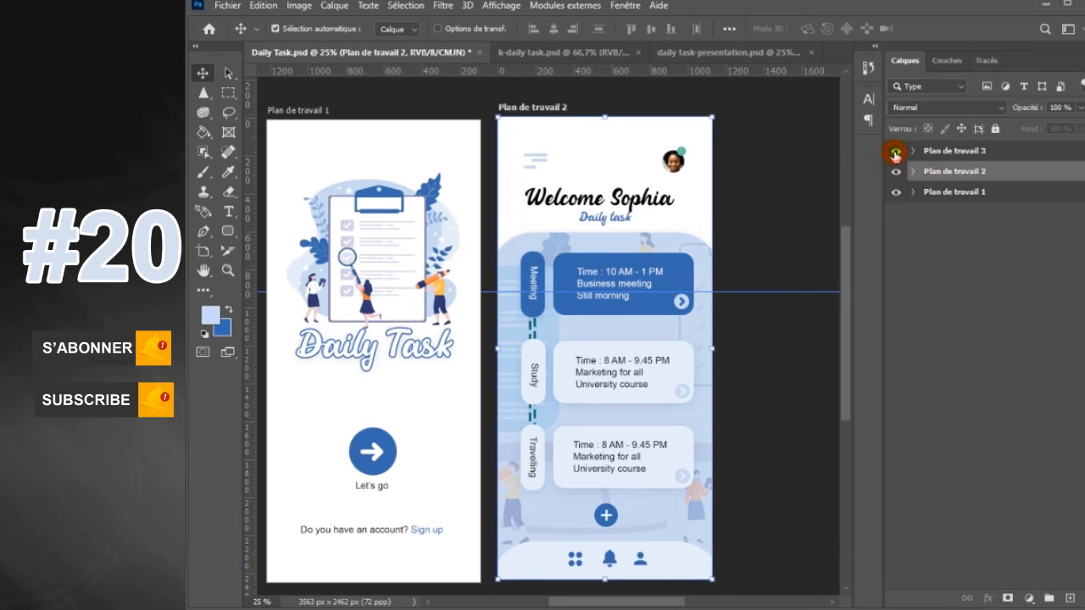
pyautogui.click(896, 152)
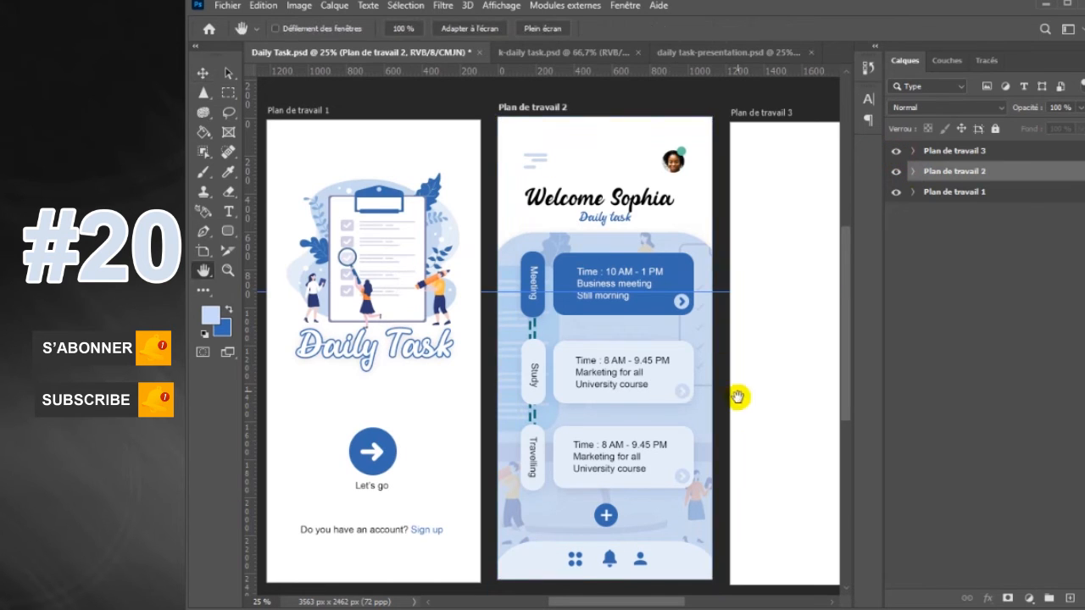
pyautogui.moveTo(754, 388); pyautogui.dragTo(597, 369)
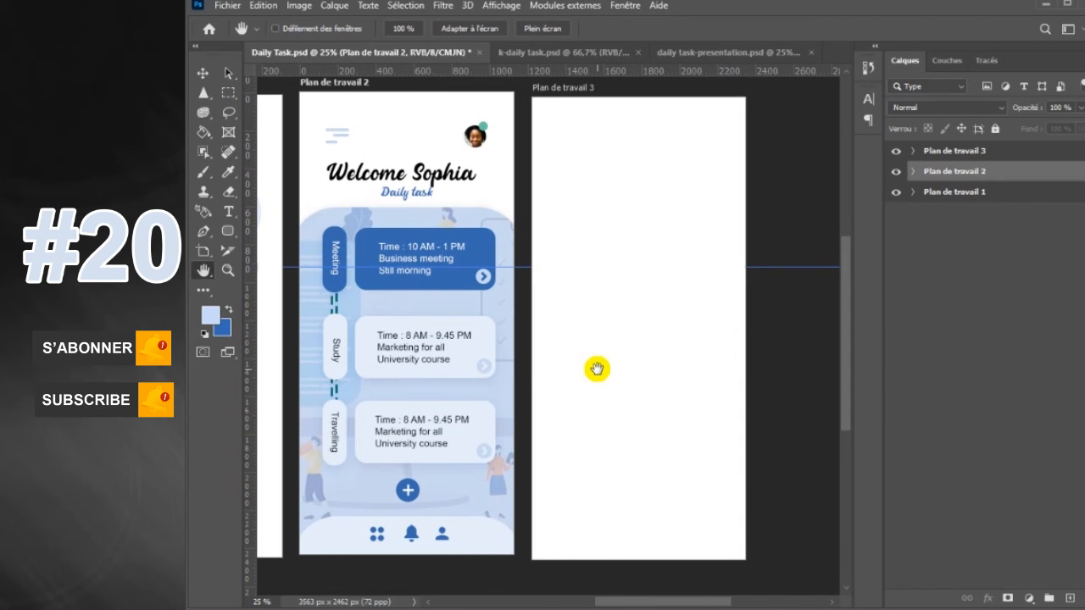
pyautogui.moveTo(620, 356); pyautogui.dragTo(612, 356)
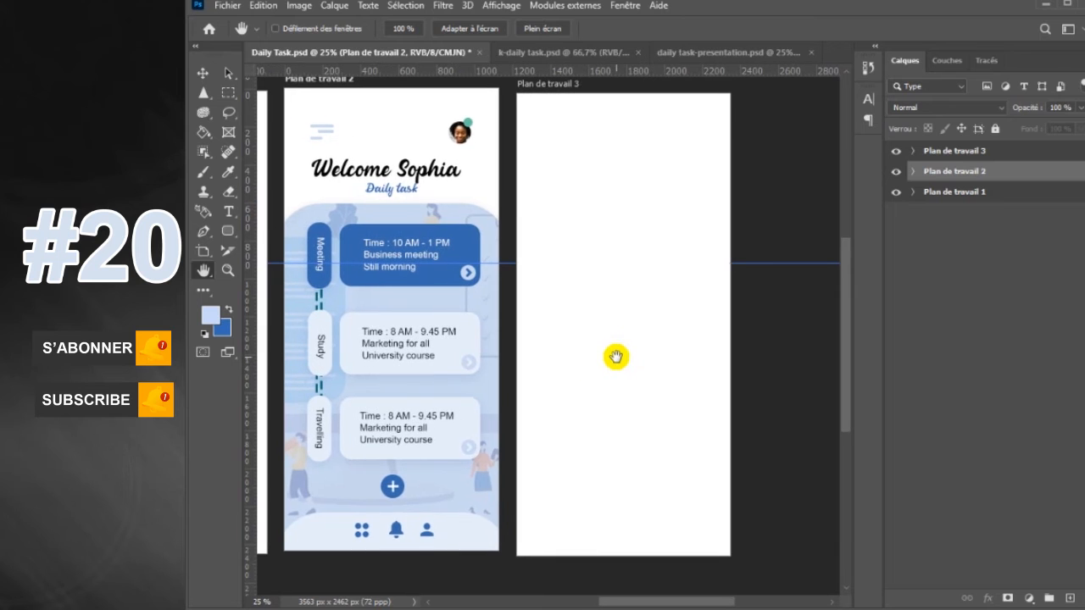
# Draw a rounded rectangle about 277 × 85 px near the upper-left corner of Plan de travail 3
pyautogui.moveTo(227, 231); pyautogui.dragTo(277, 226)
pyautogui.click(948, 150)
pyautogui.moveTo(534, 129); pyautogui.dragTo(585, 142)
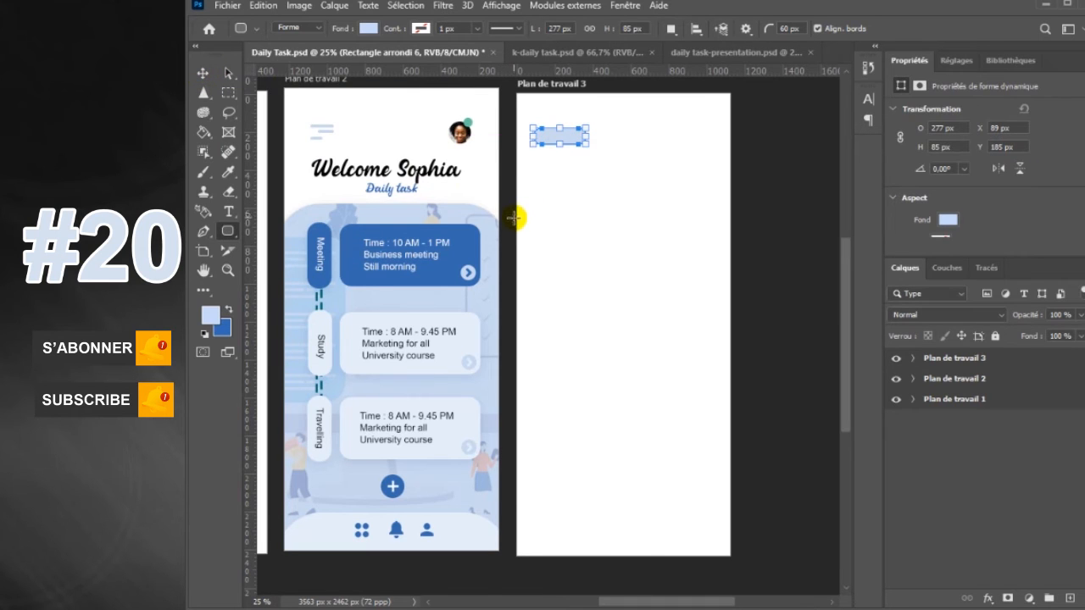
# Draw a rounded background panel about 1180 × 1999 px over the third artboard's lower part and shift it slightly left
pyautogui.moveTo(514, 203); pyautogui.dragTo(737, 581)
pyautogui.moveTo(721, 220); pyautogui.dragTo(713, 231)
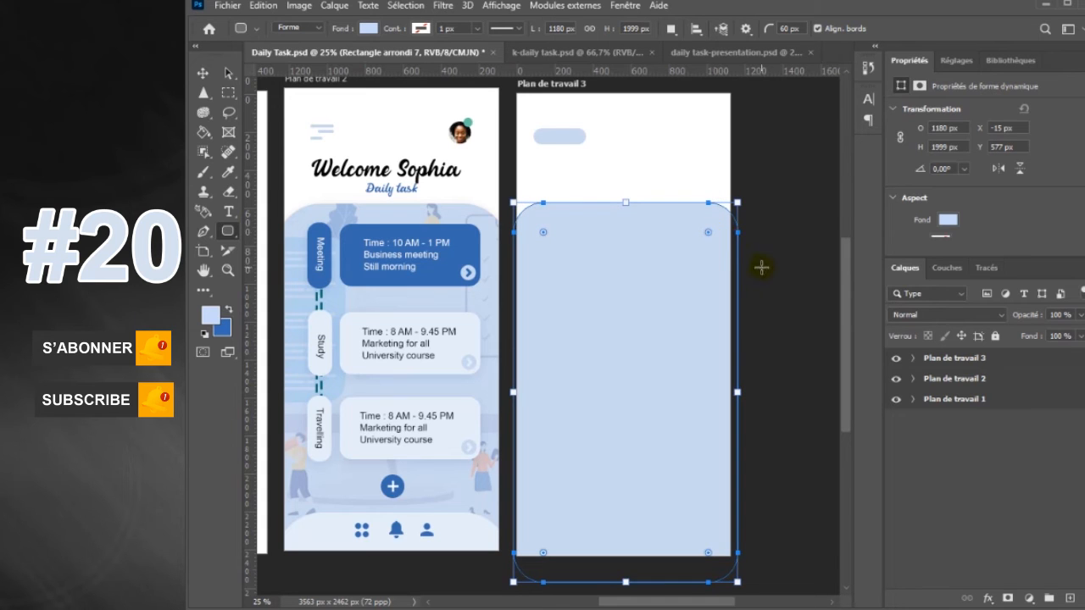
pyautogui.click(203, 75)
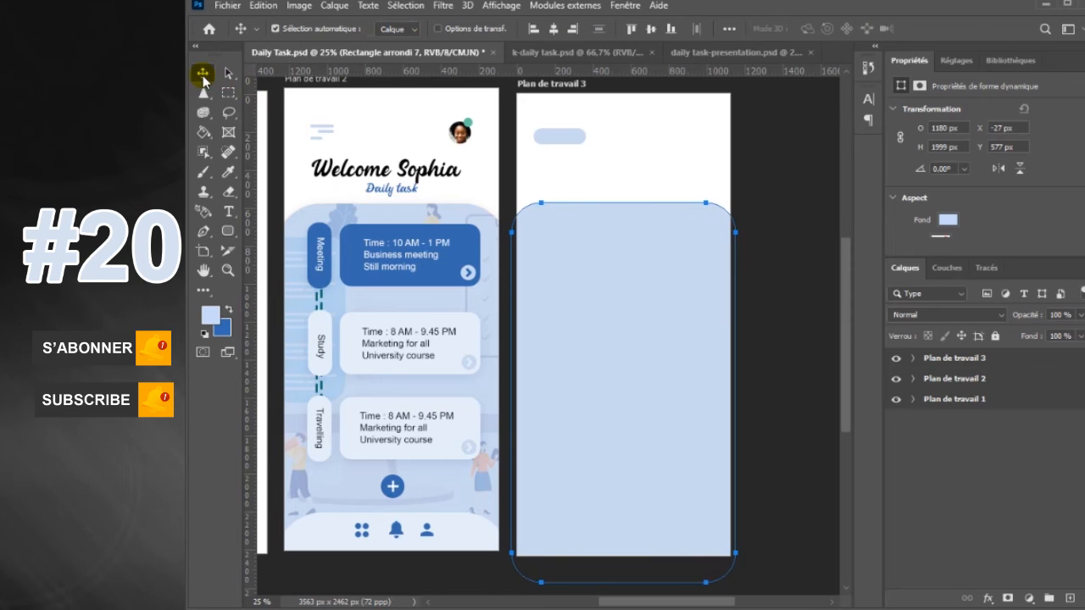
# Draw a rounded rectangle card about 957 × 672 px in the upper part of the third artboard's background panel
pyautogui.click(228, 231)
pyautogui.click(280, 245)
pyautogui.moveTo(533, 247)
pyautogui.mouseDown()
pyautogui.moveTo(562, 255)
pyautogui.moveTo(572, 279)
pyautogui.mouseUp()
pyautogui.moveTo(623, 388)
pyautogui.mouseDown()
pyautogui.moveTo(666, 458)
pyautogui.moveTo(695, 358)
pyautogui.moveTo(714, 373)
pyautogui.mouseUp()
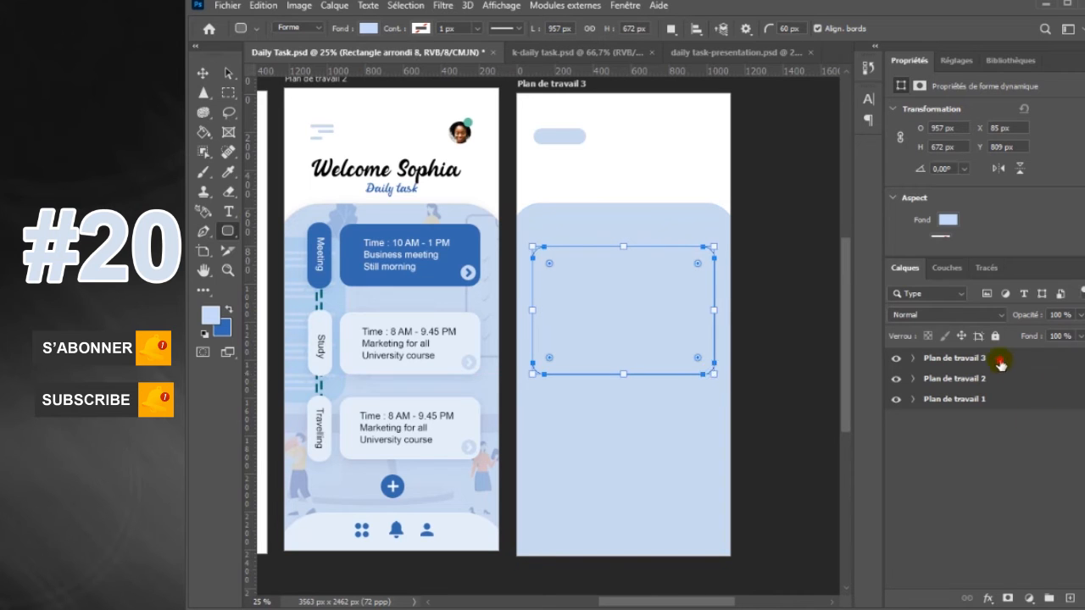
# Expand the Plan de travail 3 layers and hide the Properties panel
pyautogui.click(925, 359)
pyautogui.click(914, 360)
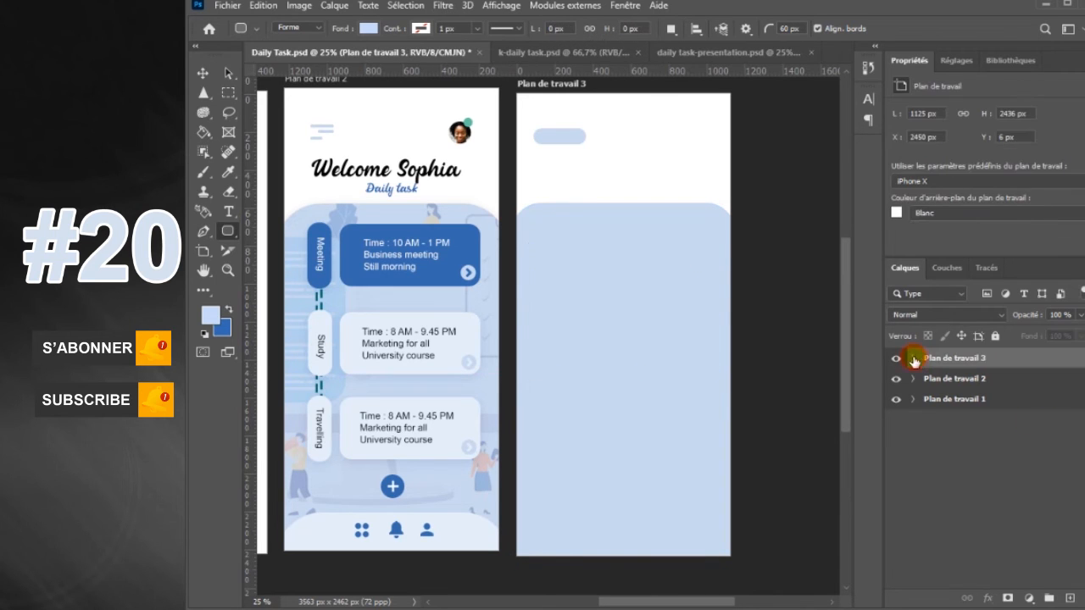
pyautogui.click(627, 7)
pyautogui.click(689, 414)
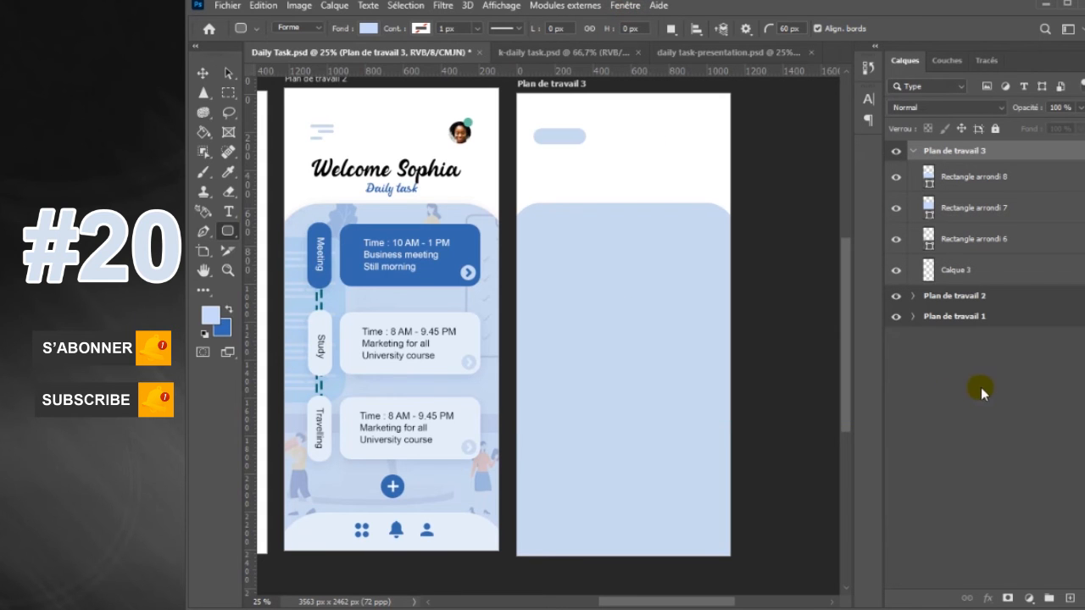
# Give the large card a white (#ffffff) colour overlay and a drop shadow with 10% opacity and 16 px distance
pyautogui.click(1003, 183)
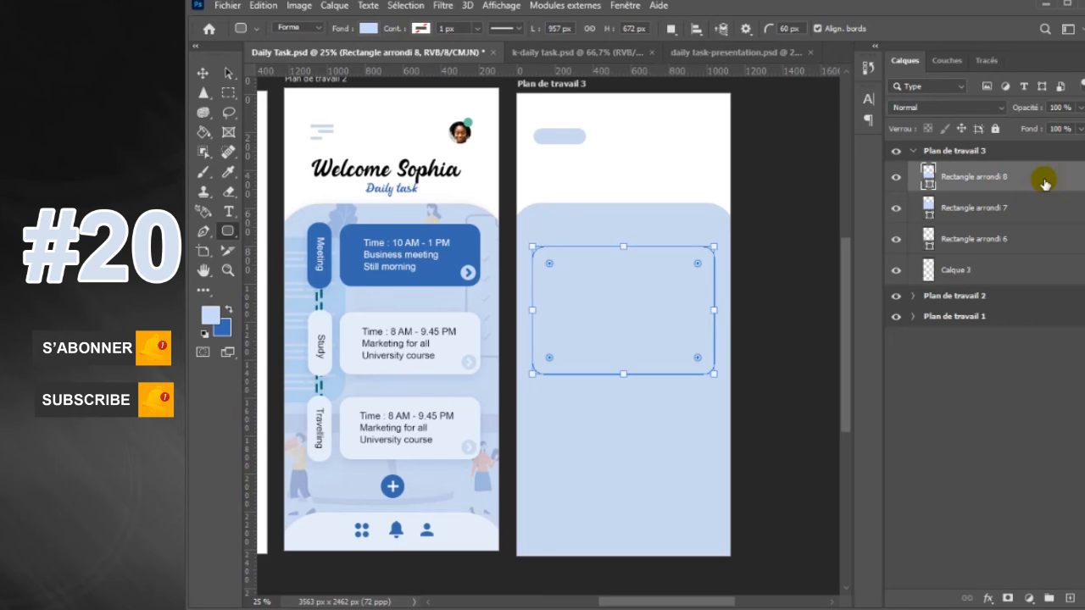
pyautogui.doubleClick(1045, 183)
pyautogui.click(793, 447)
pyautogui.moveTo(995, 242); pyautogui.dragTo(893, 240)
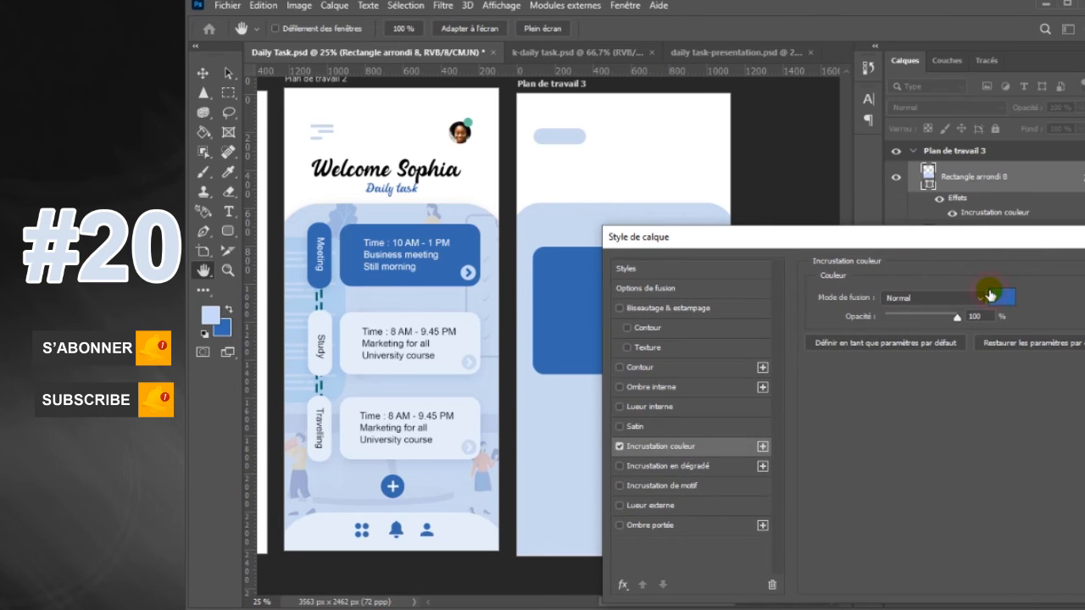
pyautogui.click(990, 295)
pyautogui.click(641, 181)
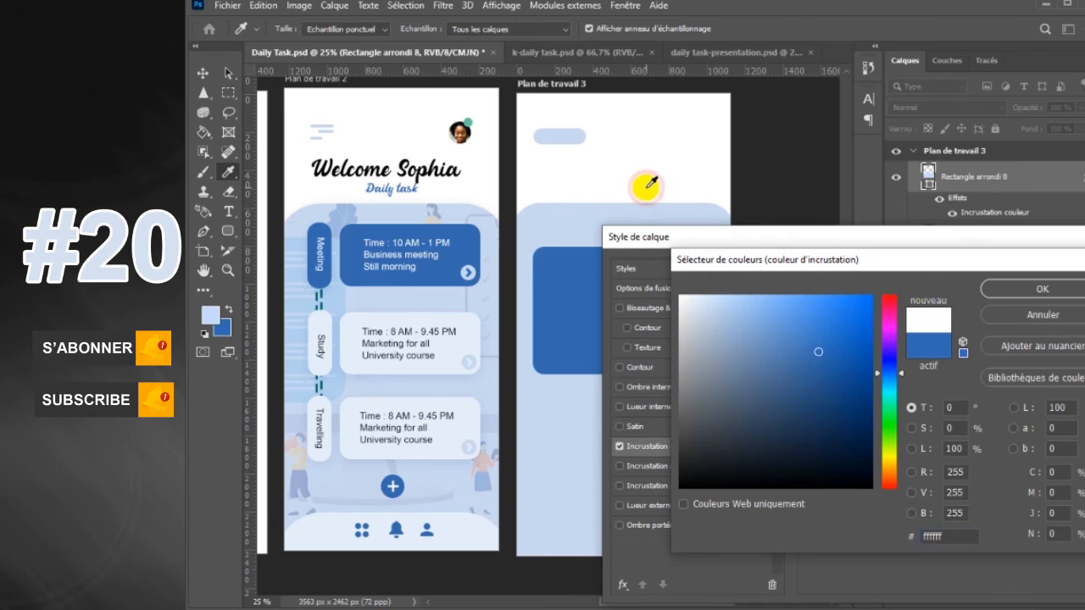
pyautogui.click(1026, 290)
pyautogui.click(681, 525)
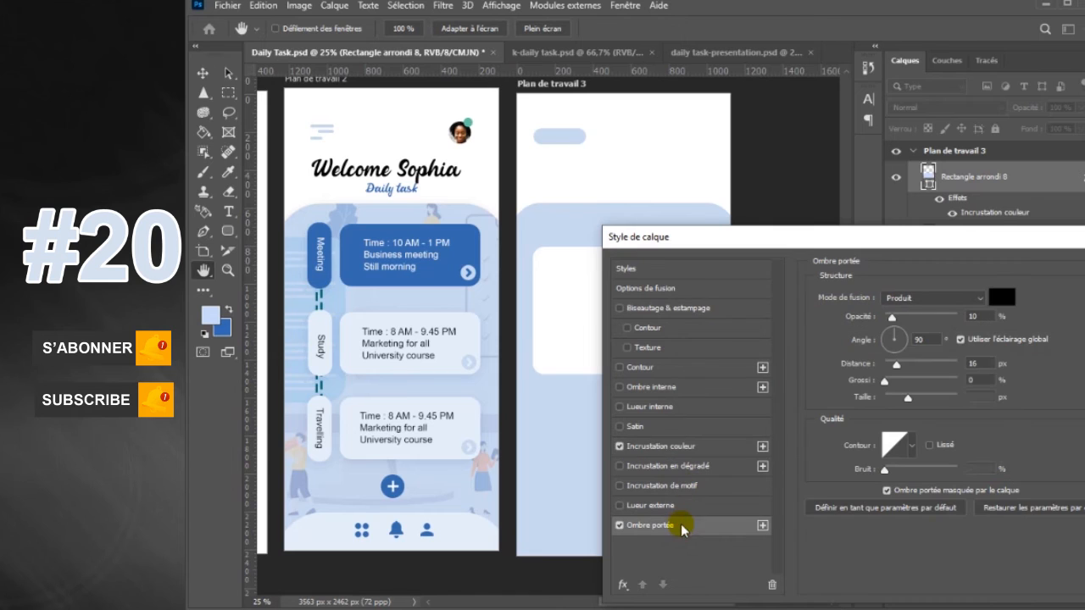
pyautogui.press('Return')
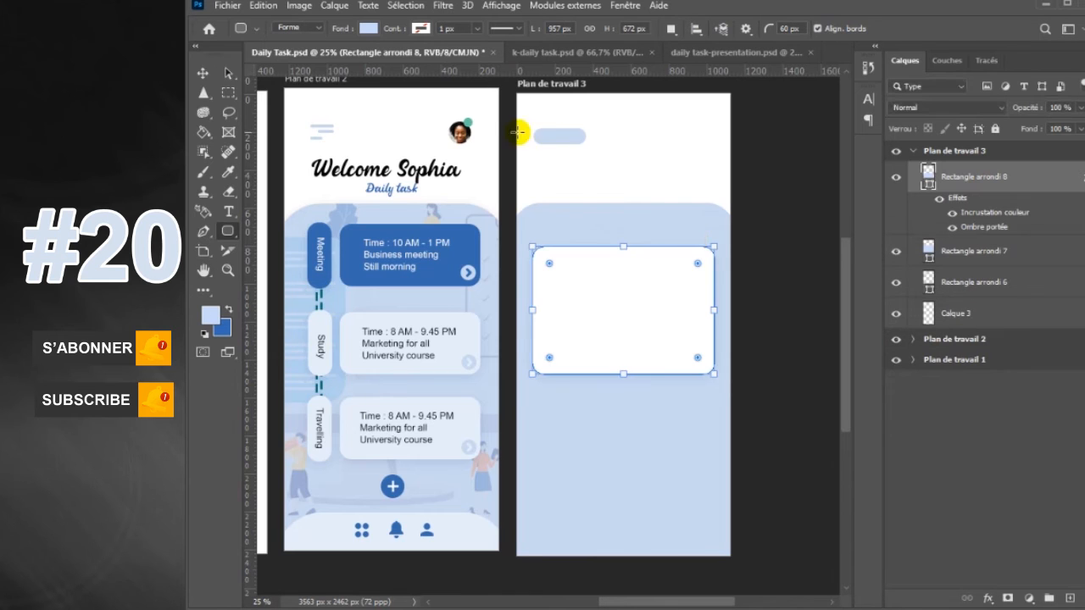
# Duplicate the header pill below the white card and give the copy a white colour overlay and a 10% opacity drop shadow
pyautogui.press('v')
pyautogui.moveTo(563, 145); pyautogui.dragTo(589, 429)
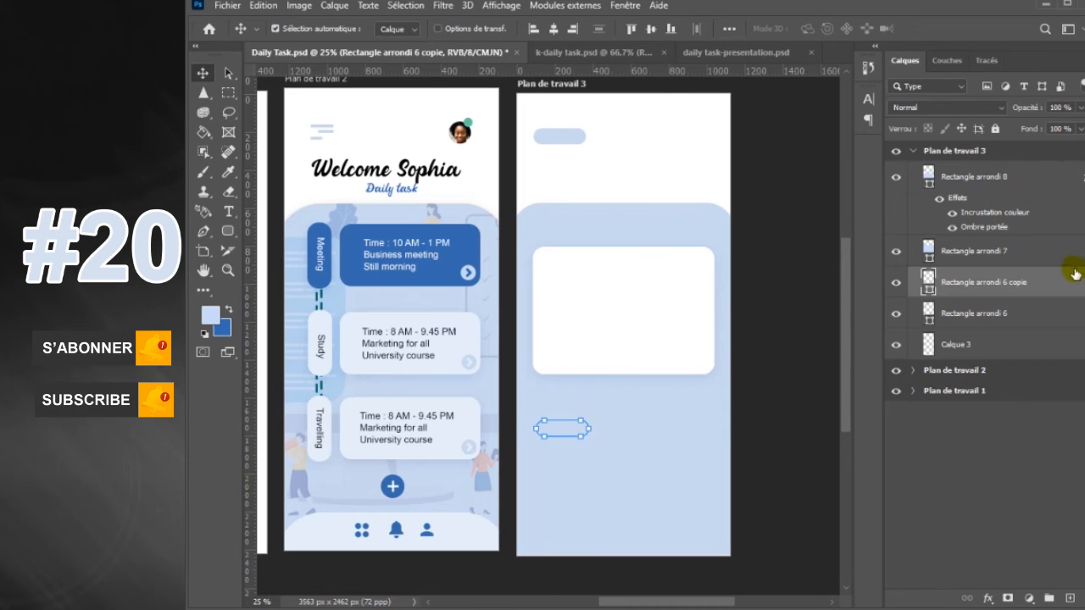
pyautogui.doubleClick(1068, 278)
pyautogui.click(691, 445)
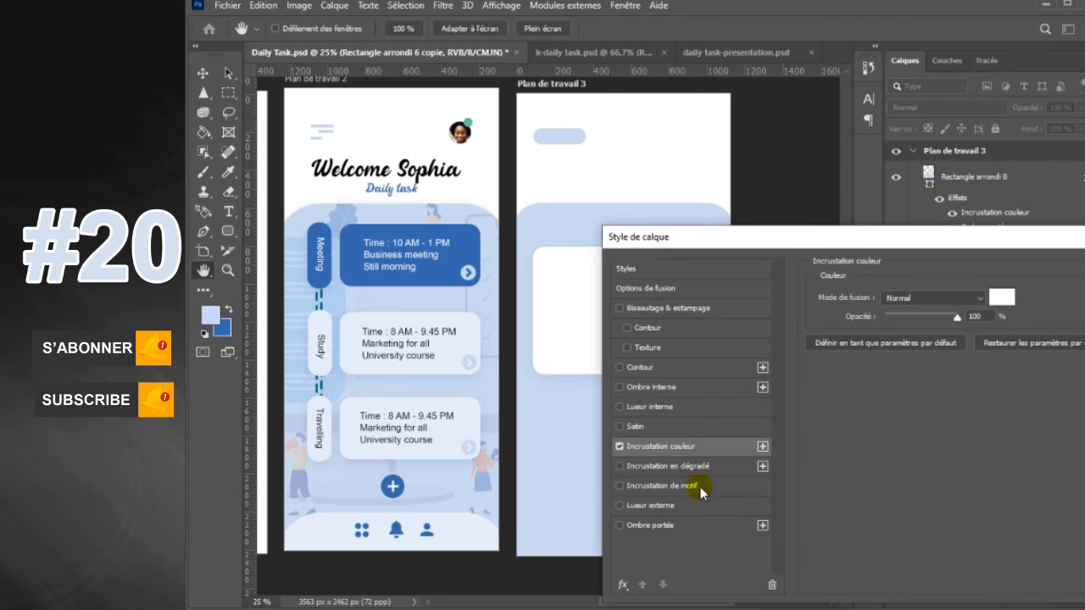
pyautogui.click(699, 523)
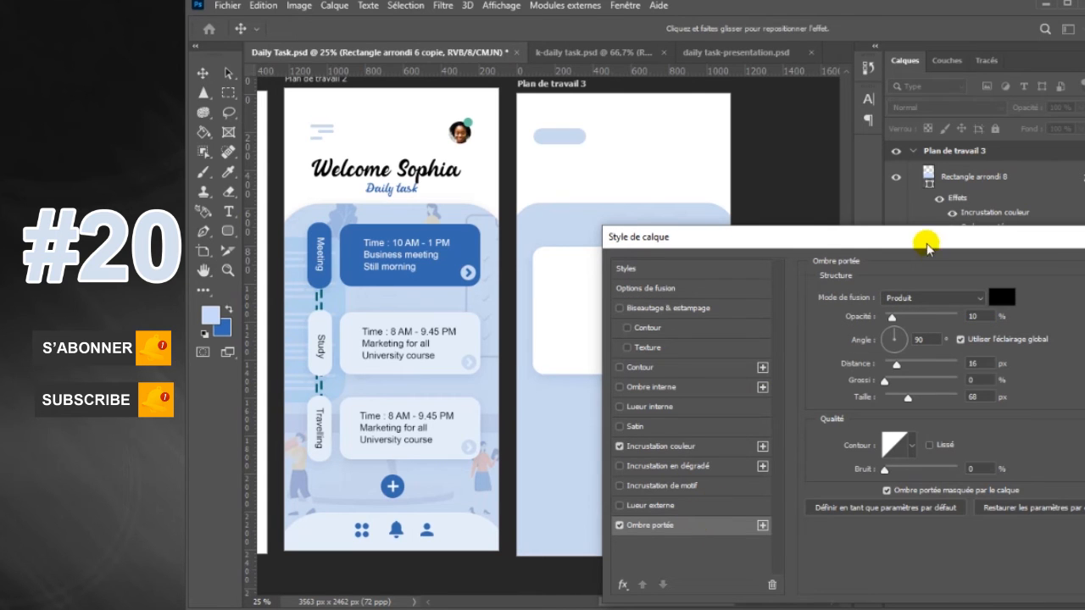
pyautogui.moveTo(925, 246); pyautogui.dragTo(895, 246)
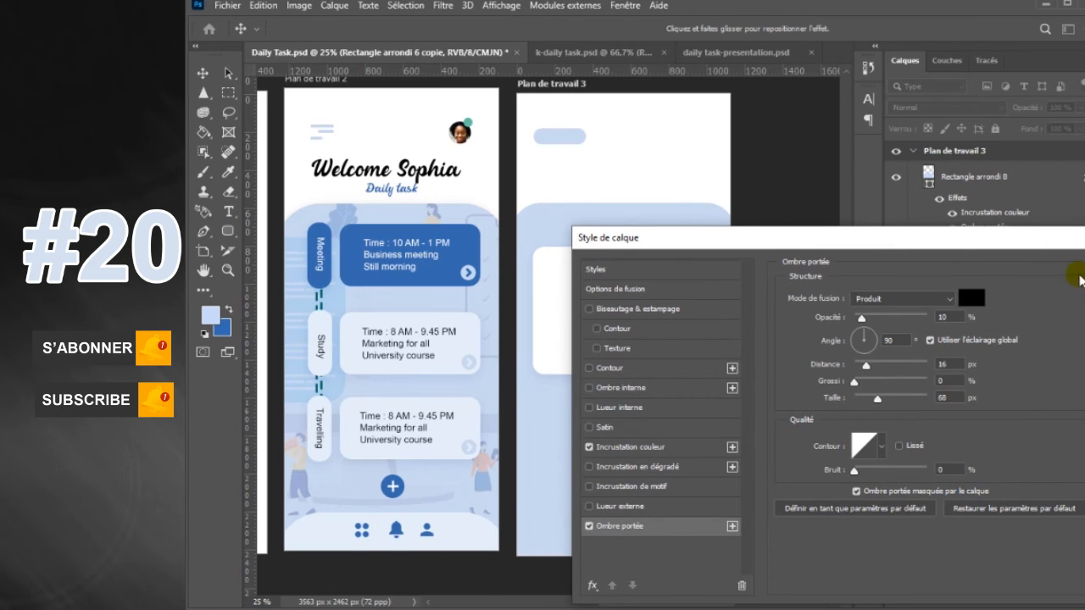
pyautogui.click(1084, 273)
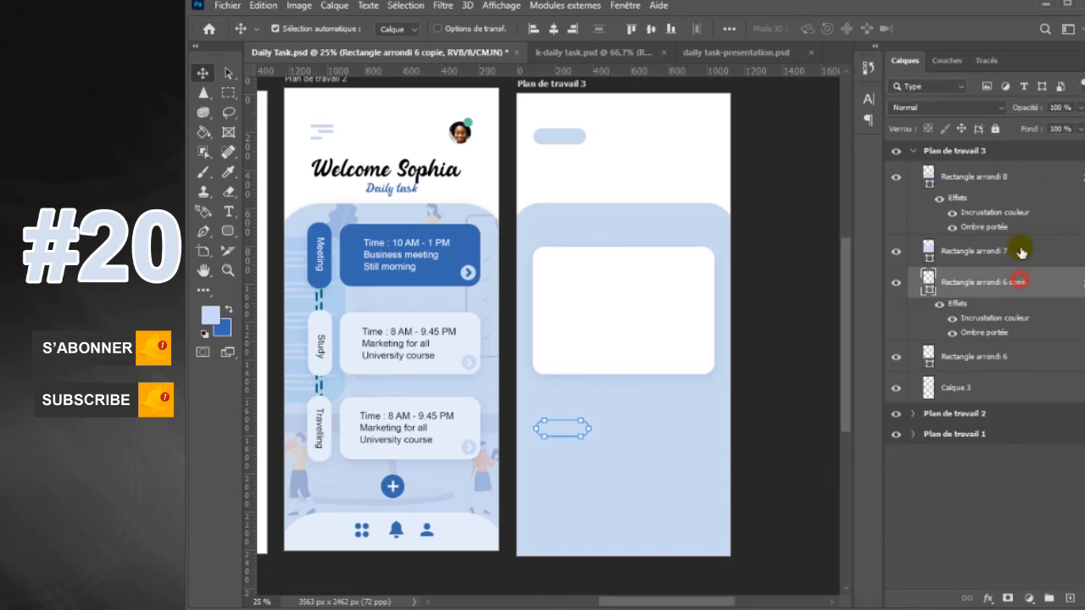
# Bring the pill copy to the front of the third artboard and widen it to about 389 px
pyautogui.hotkey('ctrl', 'shift', ']')
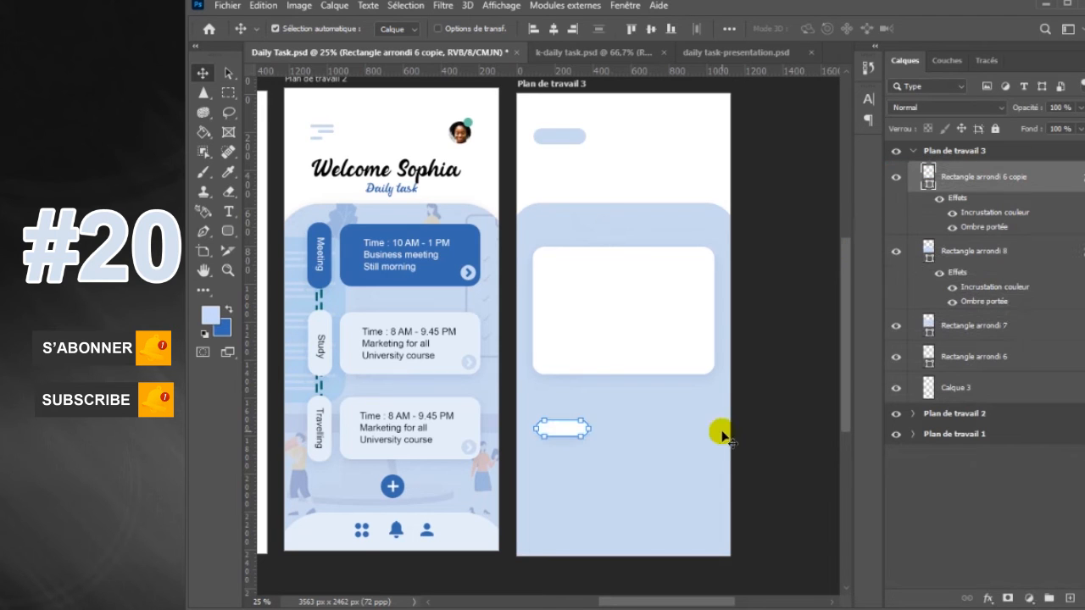
pyautogui.hotkey('ctrl', 't')
pyautogui.moveTo(590, 429); pyautogui.dragTo(610, 429)
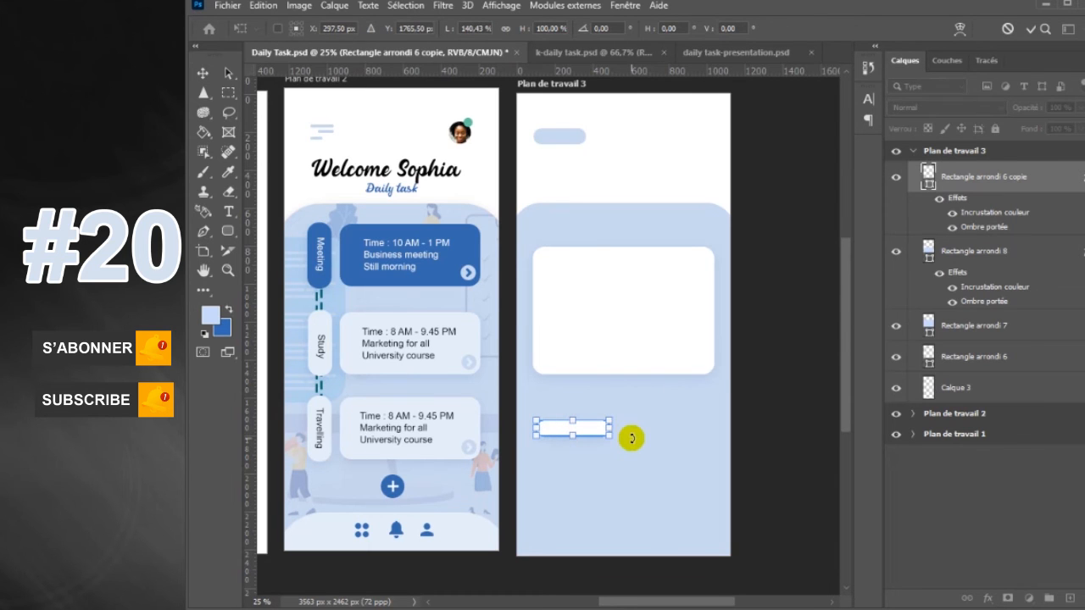
pyautogui.click(228, 231)
pyautogui.click(895, 337)
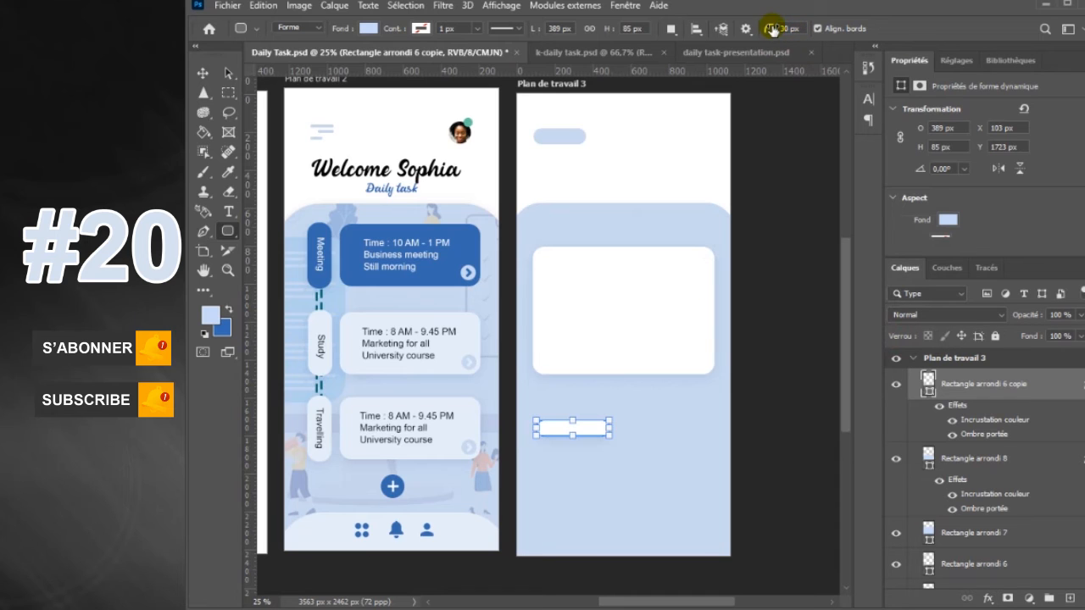
# Draw a 30 px radius bar about 889 × 141 px below the pill, with a white colour overlay and 10% opacity drop shadow
pyautogui.moveTo(540, 464)
pyautogui.mouseDown()
pyautogui.moveTo(630, 501)
pyautogui.moveTo(708, 491)
pyautogui.mouseUp()
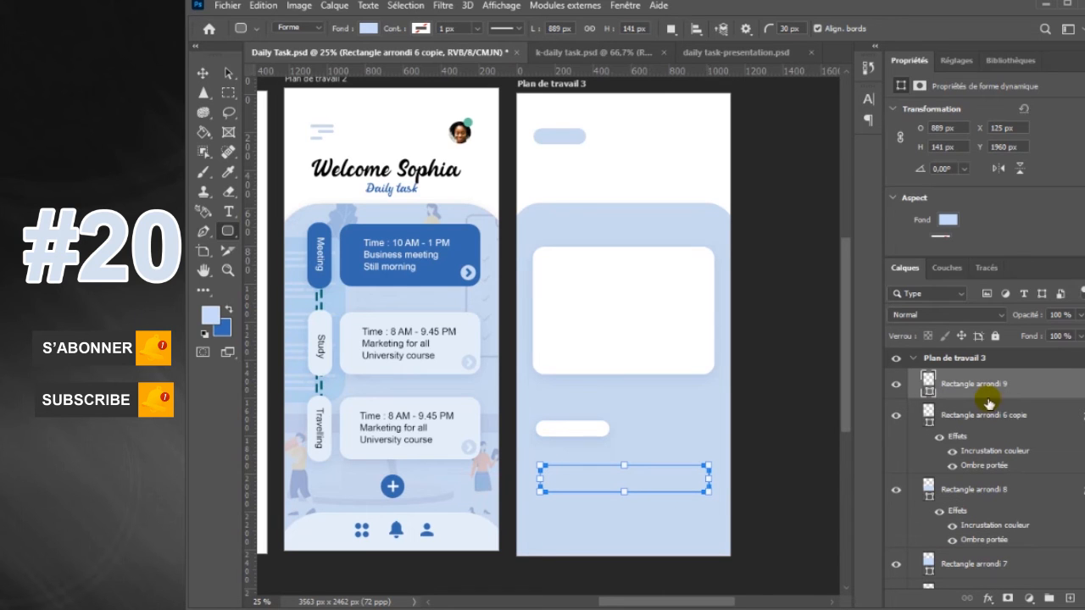
pyautogui.doubleClick(1067, 383)
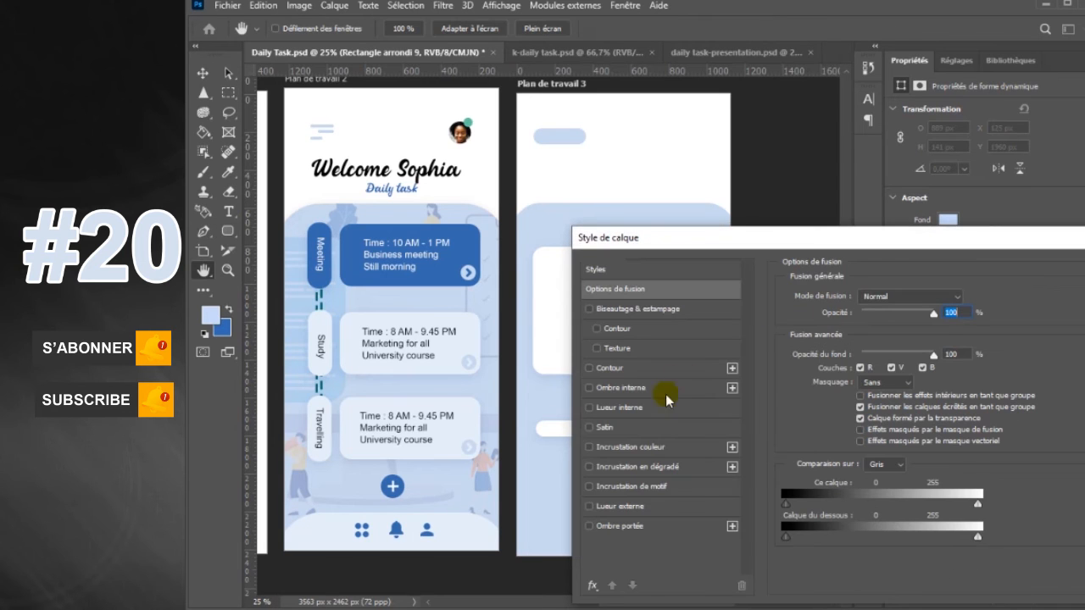
pyautogui.click(658, 451)
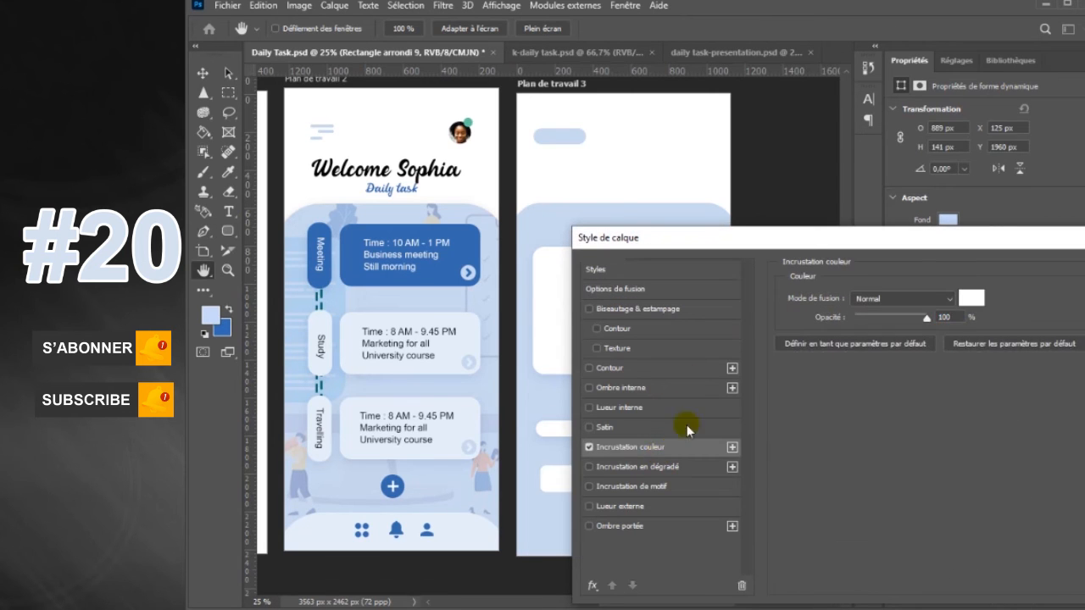
pyautogui.click(651, 525)
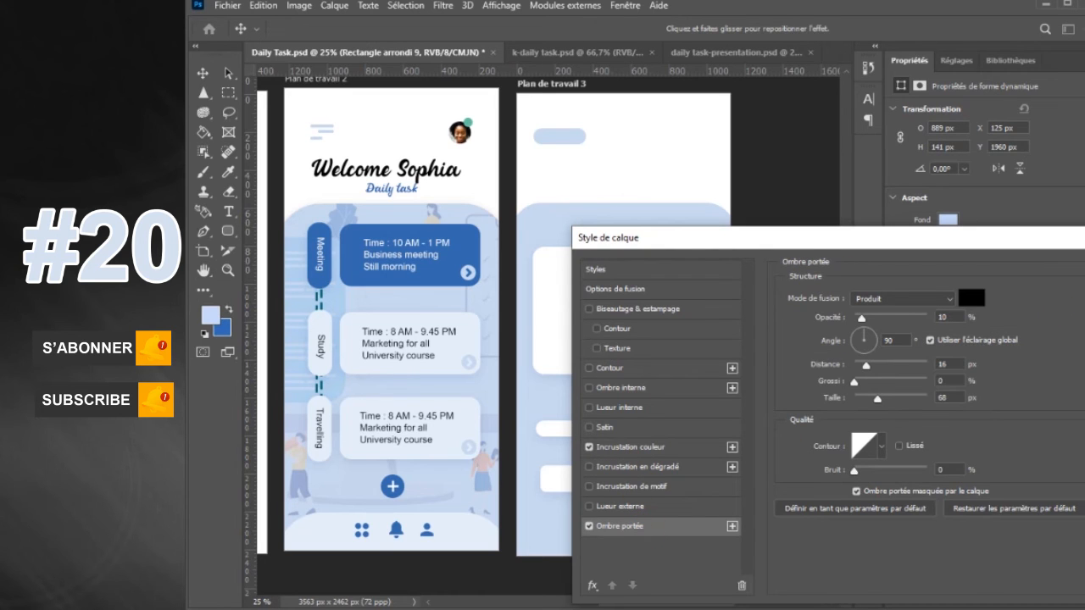
pyautogui.press('Return')
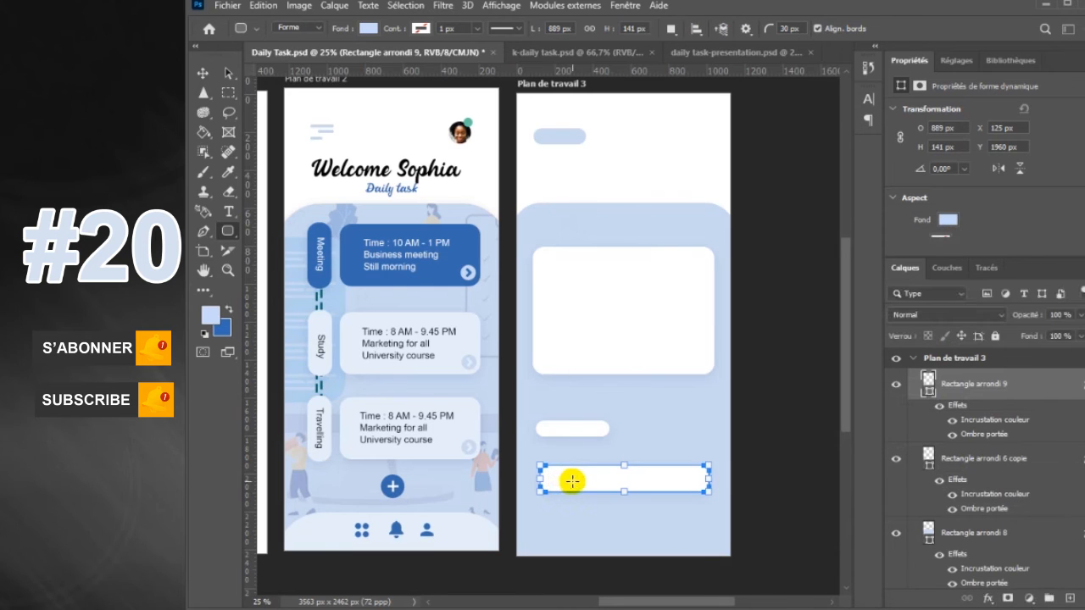
# Align the white bar with the large card's left edge and widen it to 957 px to match the card
pyautogui.click(202, 74)
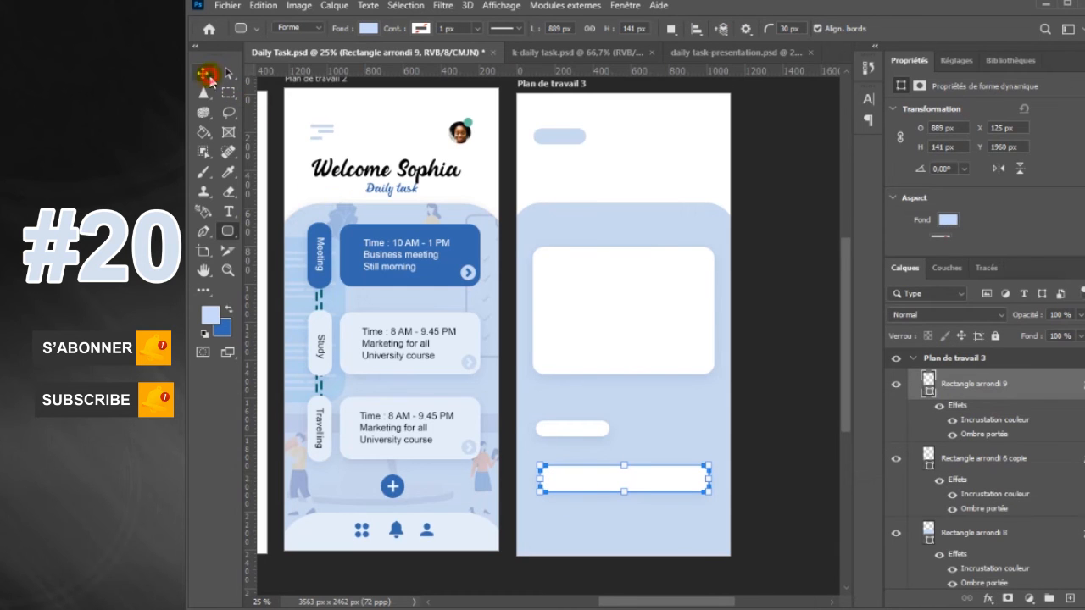
pyautogui.click(666, 481)
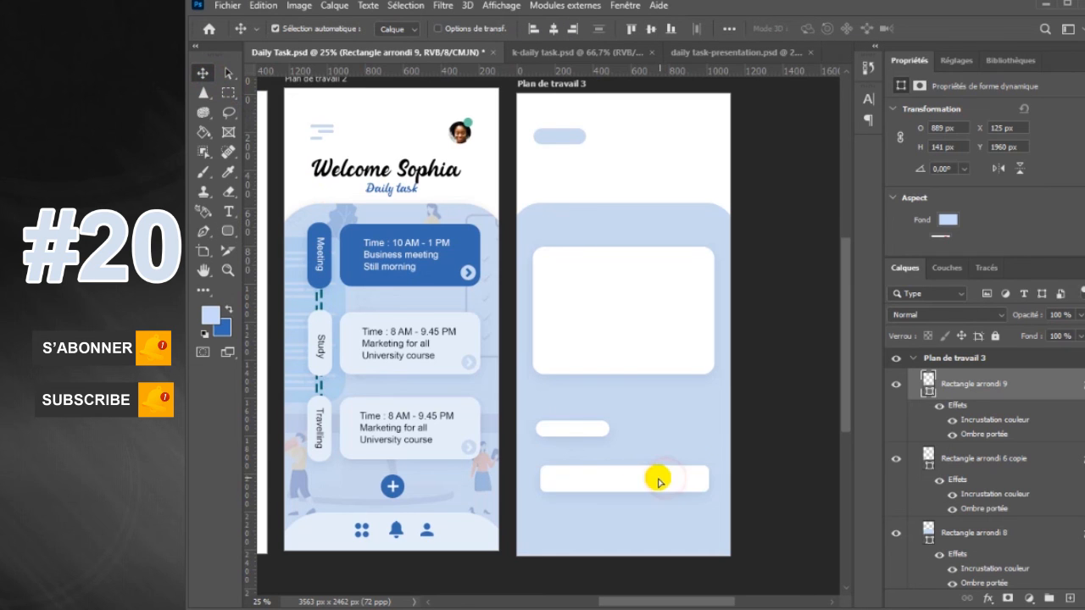
pyautogui.moveTo(659, 481); pyautogui.dragTo(711, 481)
pyautogui.hotkey('ctrl', 't')
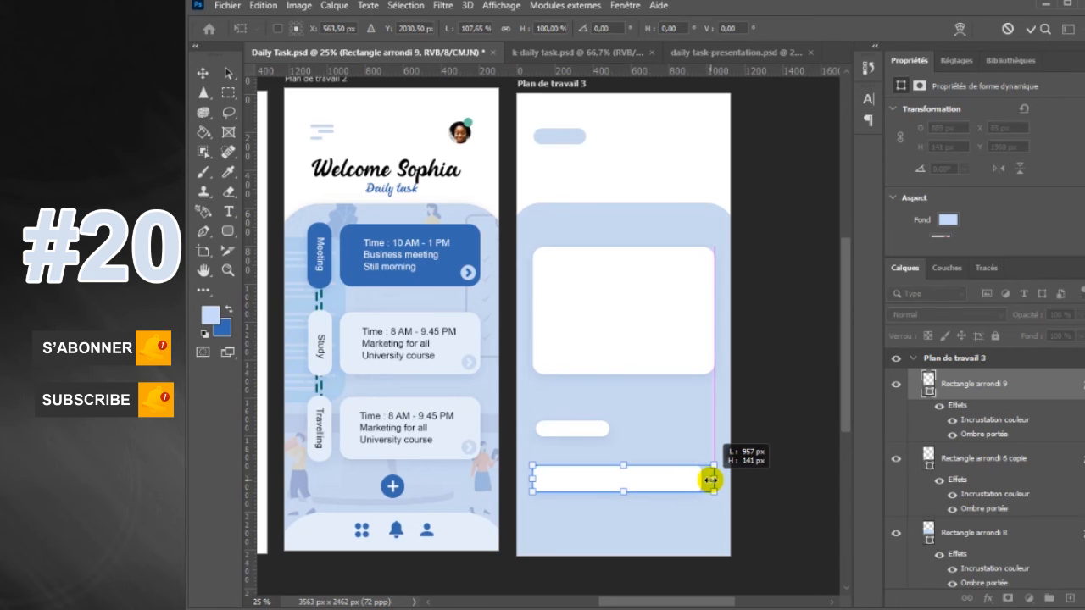
pyautogui.moveTo(712, 481); pyautogui.dragTo(711, 480)
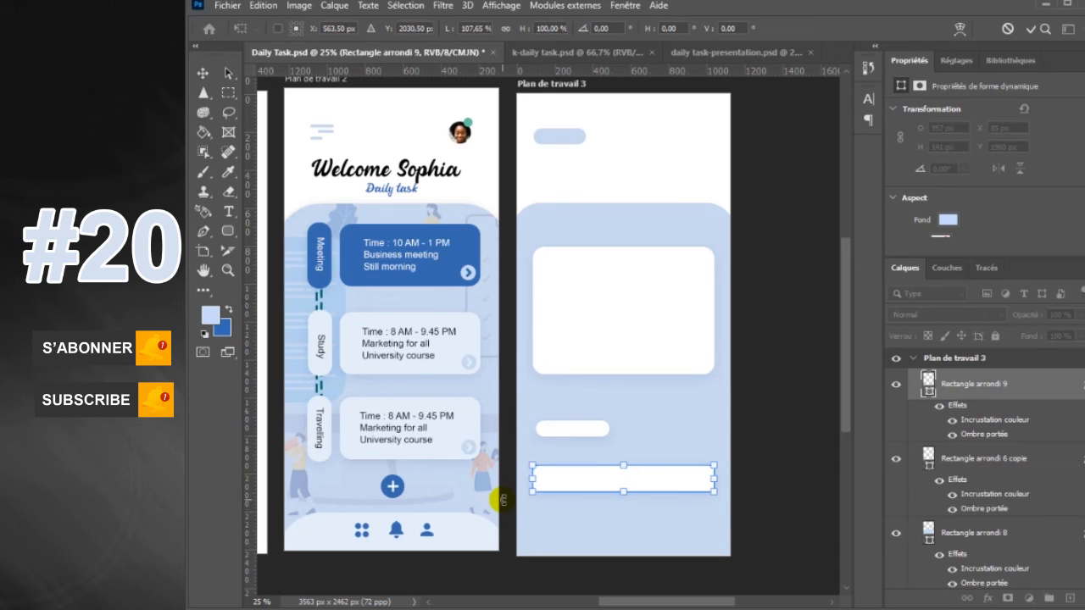
# Draw a rounded rectangle button about 309 × 129 px below the bar's right end and fill it with dark blue
pyautogui.click(228, 233)
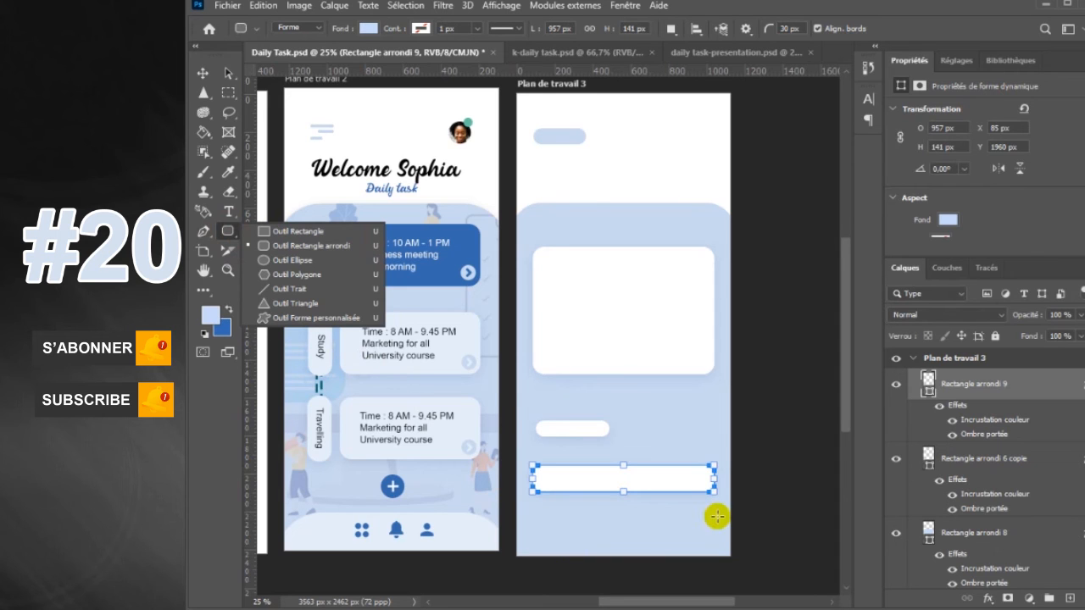
pyautogui.moveTo(652, 514); pyautogui.dragTo(711, 537)
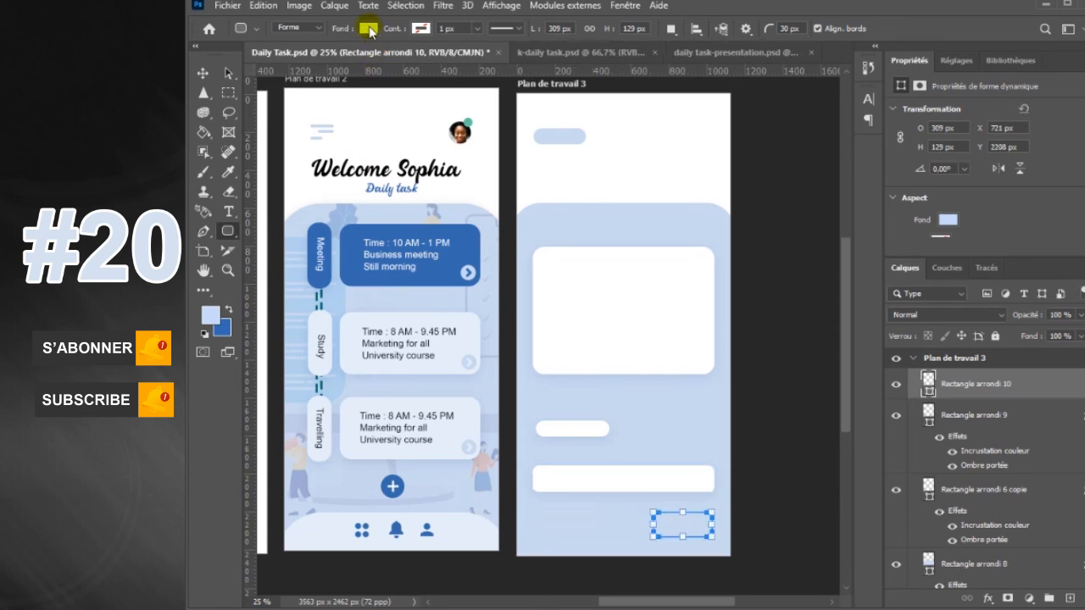
pyautogui.click(370, 31)
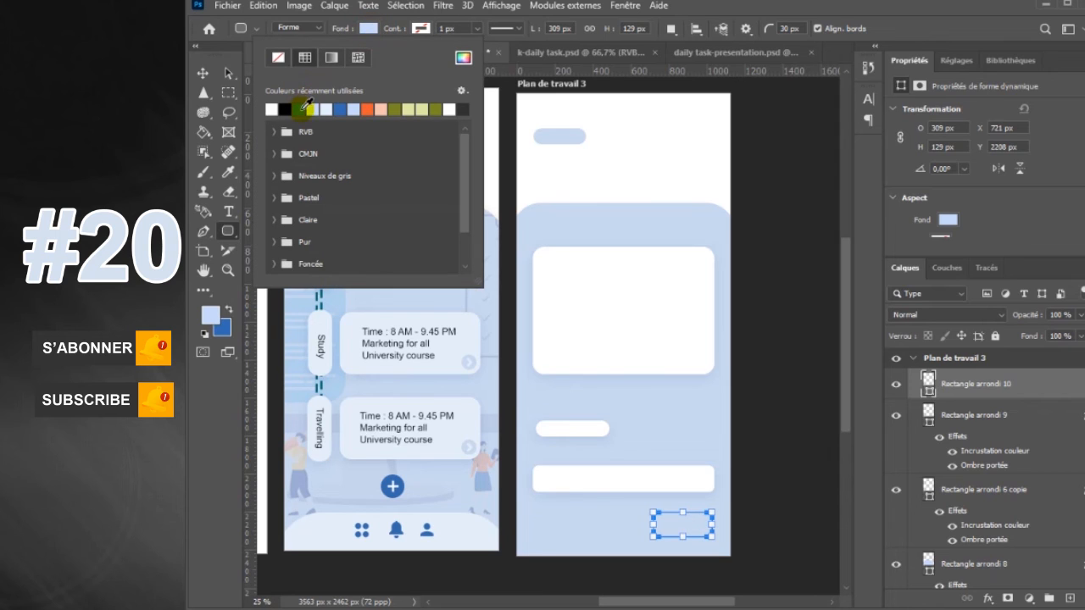
pyautogui.click(303, 108)
pyautogui.click(368, 28)
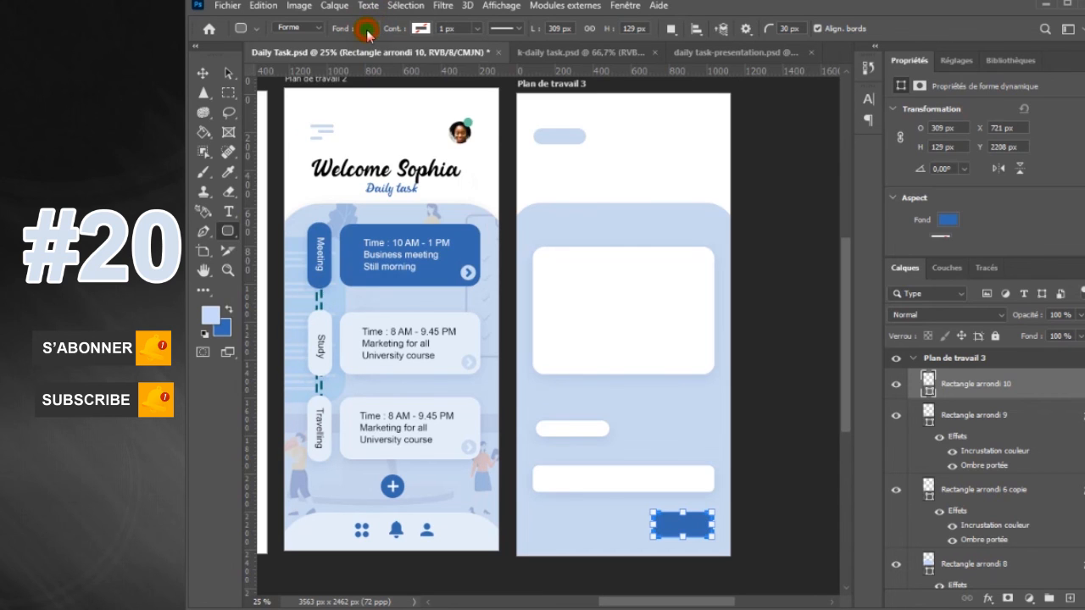
# Add a drop shadow with 10% opacity, 16 px distance and 68 px size to the blue button
pyautogui.doubleClick(1033, 394)
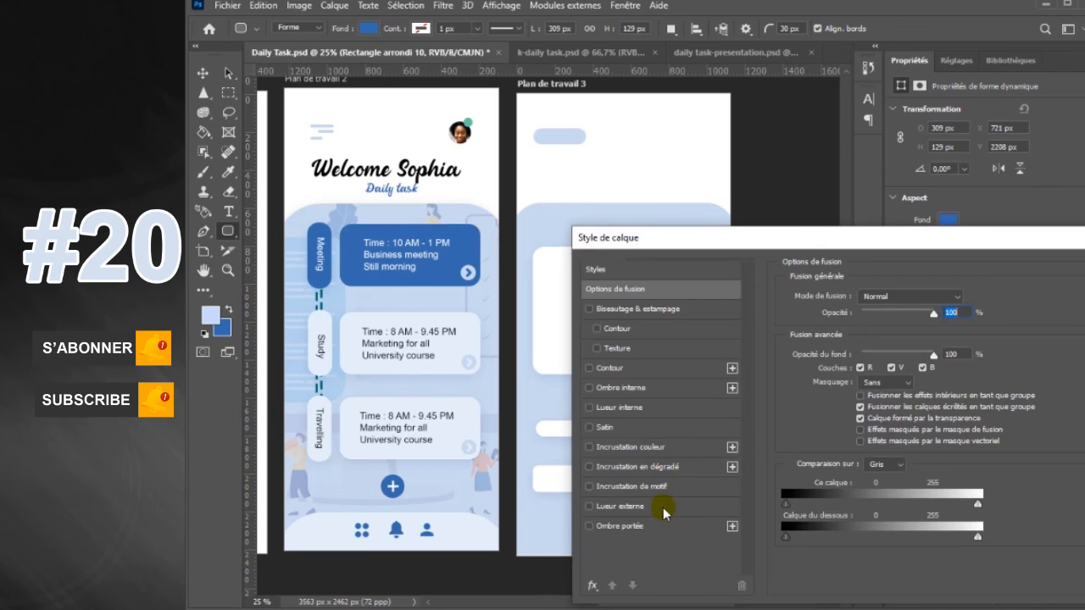
pyautogui.click(653, 522)
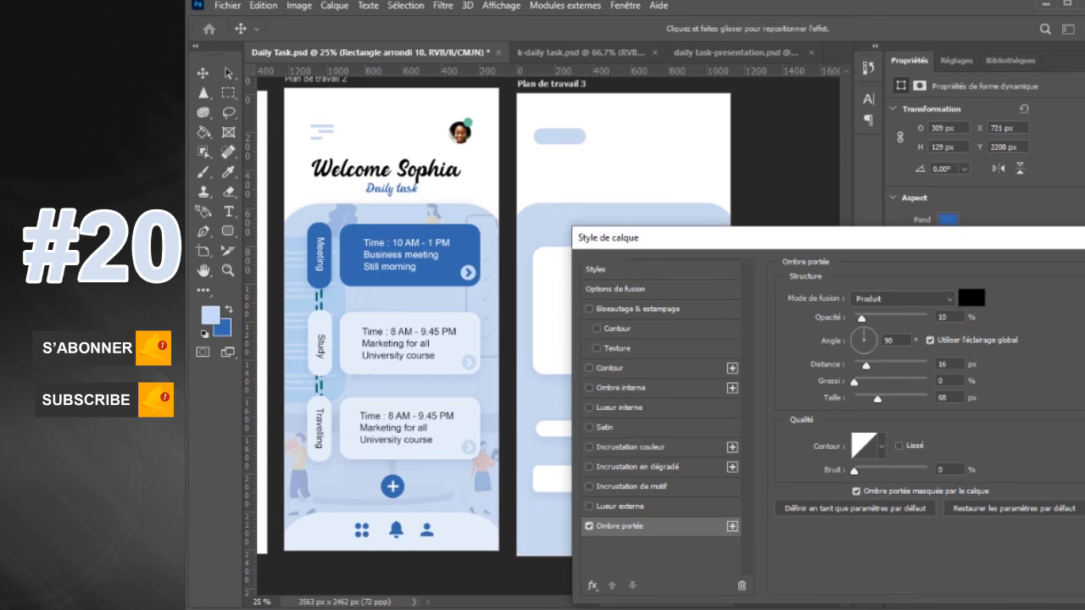
pyautogui.press('Return')
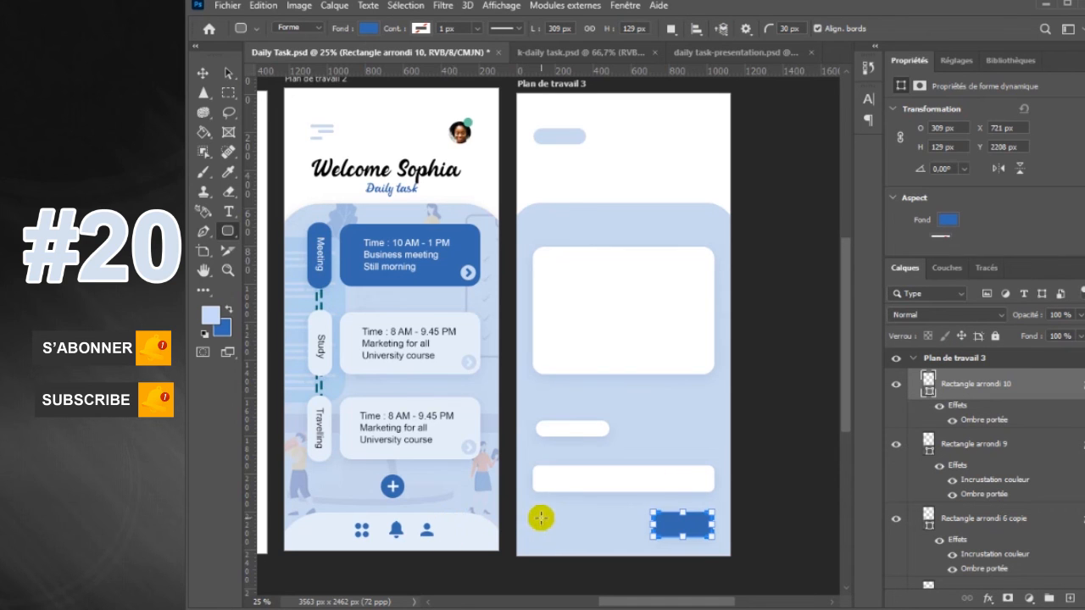
# Set the rounded rectangle corner radius to 60 px and hide the Properties panel
pyautogui.moveTo(536, 515); pyautogui.dragTo(590, 535)
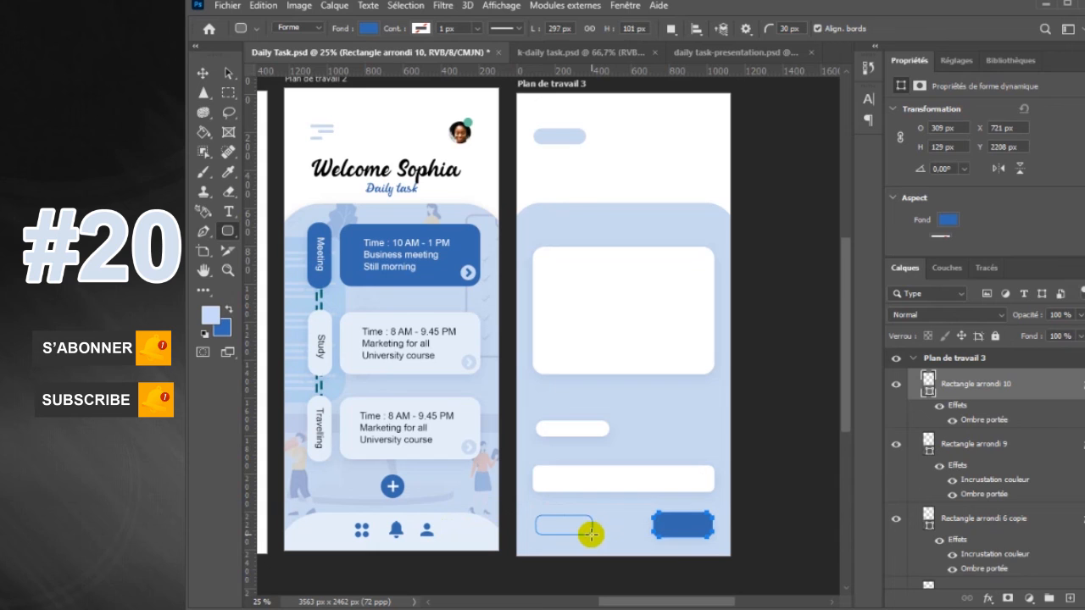
pyautogui.hotkey('ctrl', 'z')
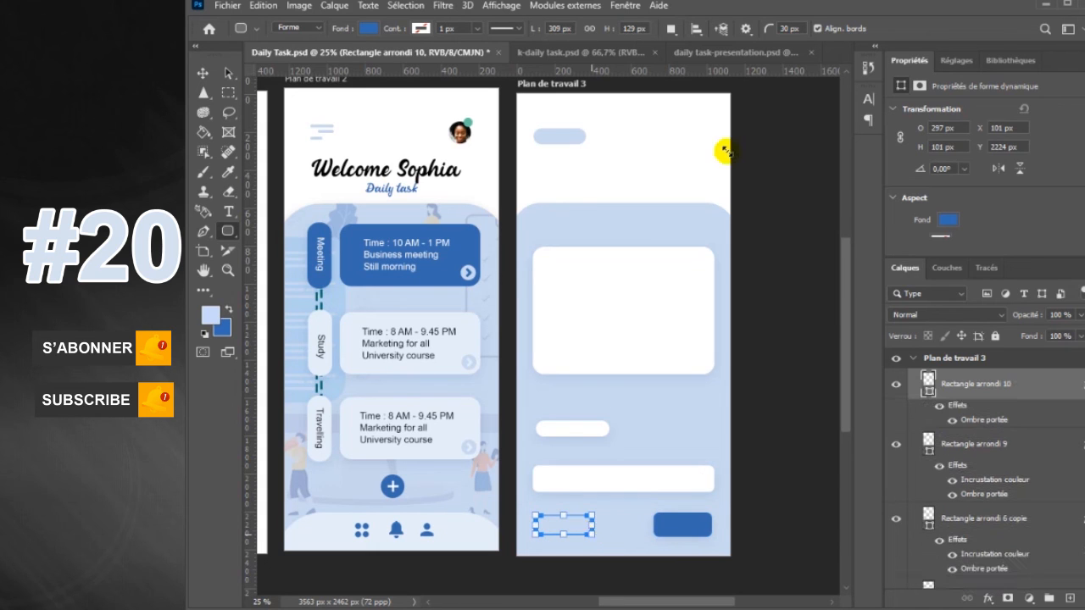
pyautogui.click(790, 28)
pyautogui.write('60')
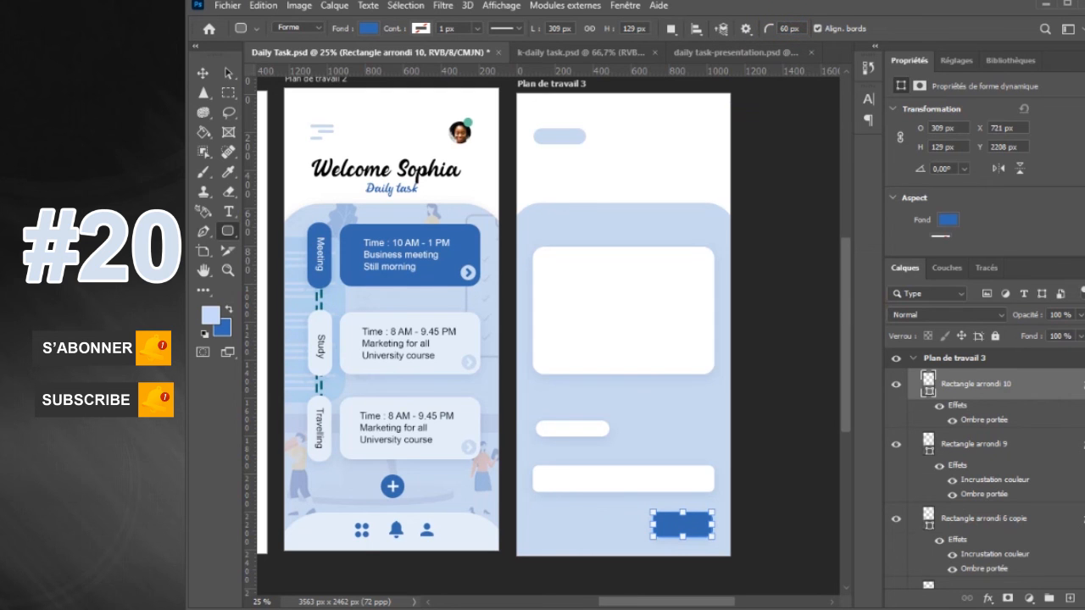
pyautogui.click(626, 5)
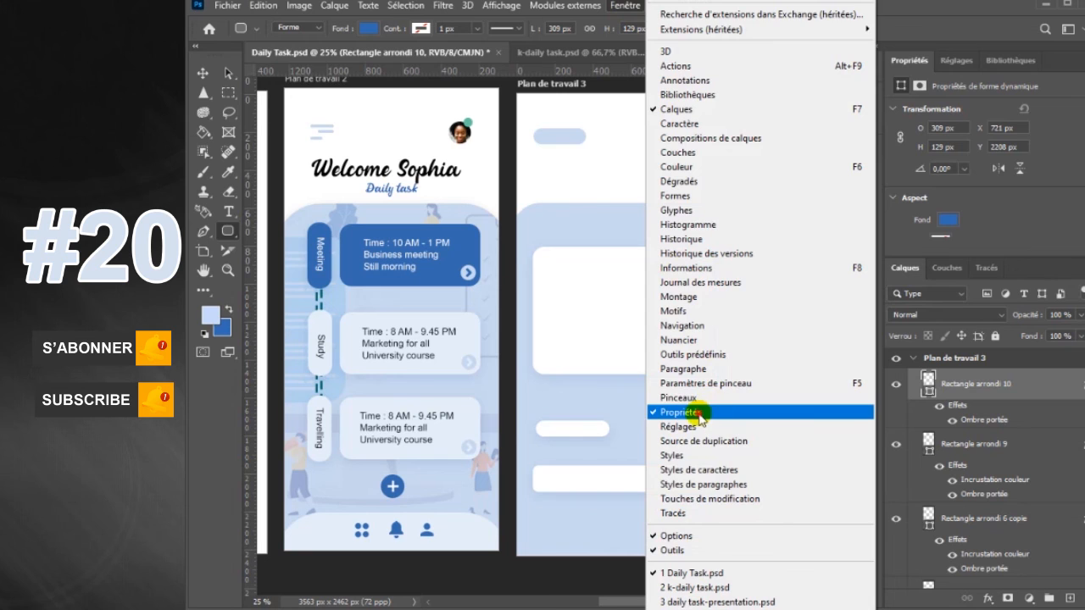
pyautogui.click(701, 415)
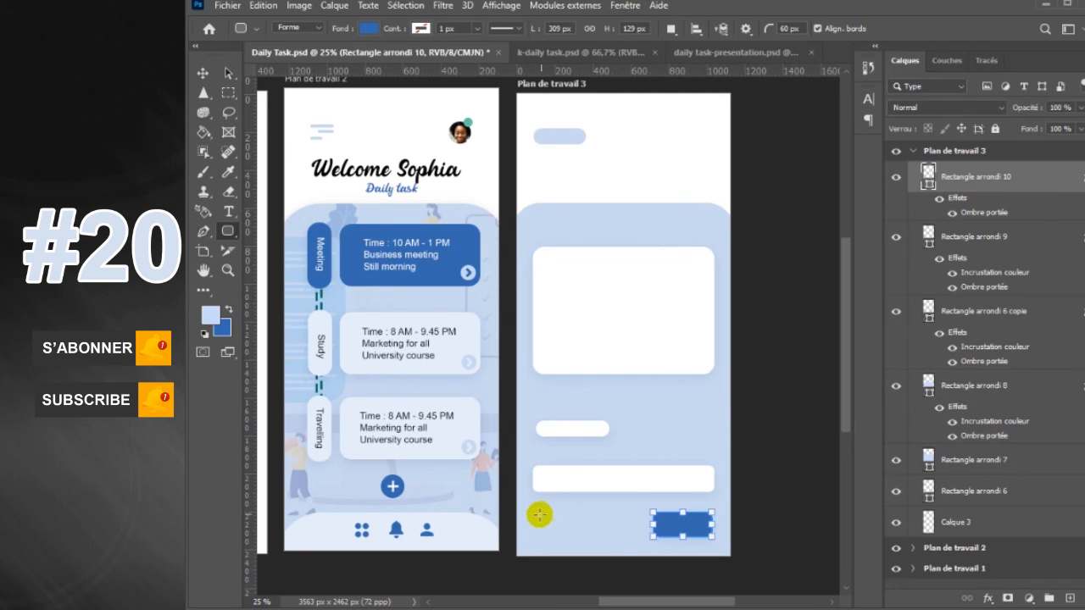
# Draw a blue pill about 161 × 77 px below the bar's left end and give it a drop shadow with 10% opacity
pyautogui.moveTo(539, 514); pyautogui.dragTo(567, 531)
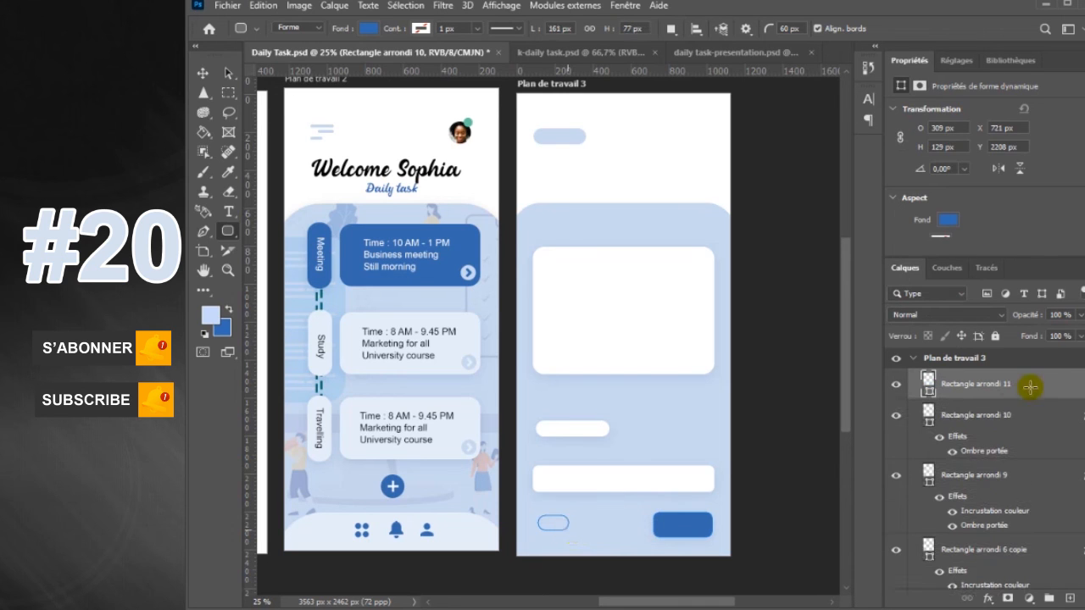
pyautogui.click(1055, 394)
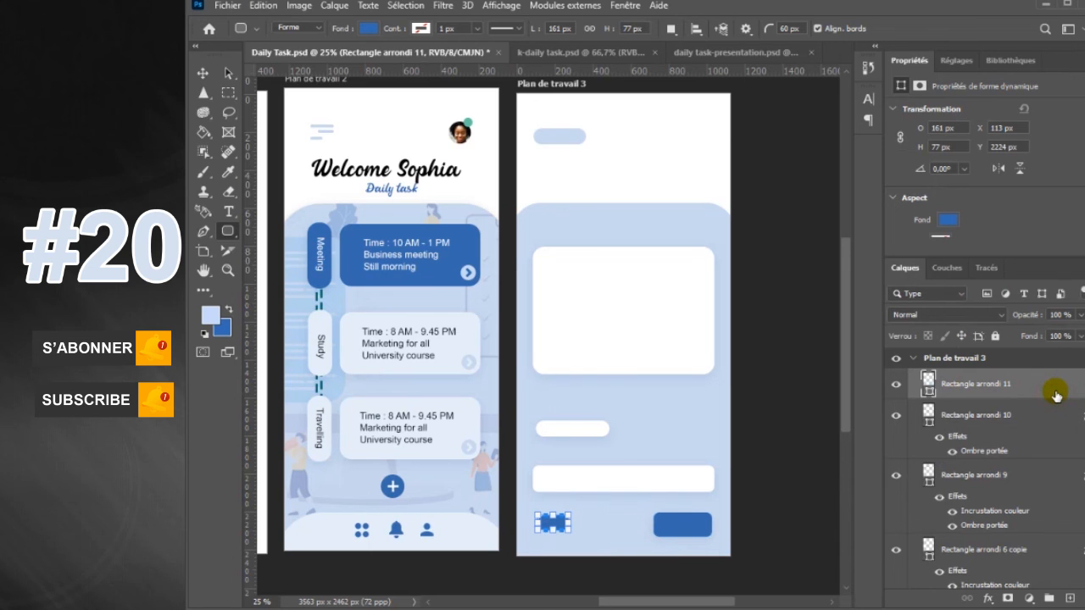
pyautogui.doubleClick(1055, 393)
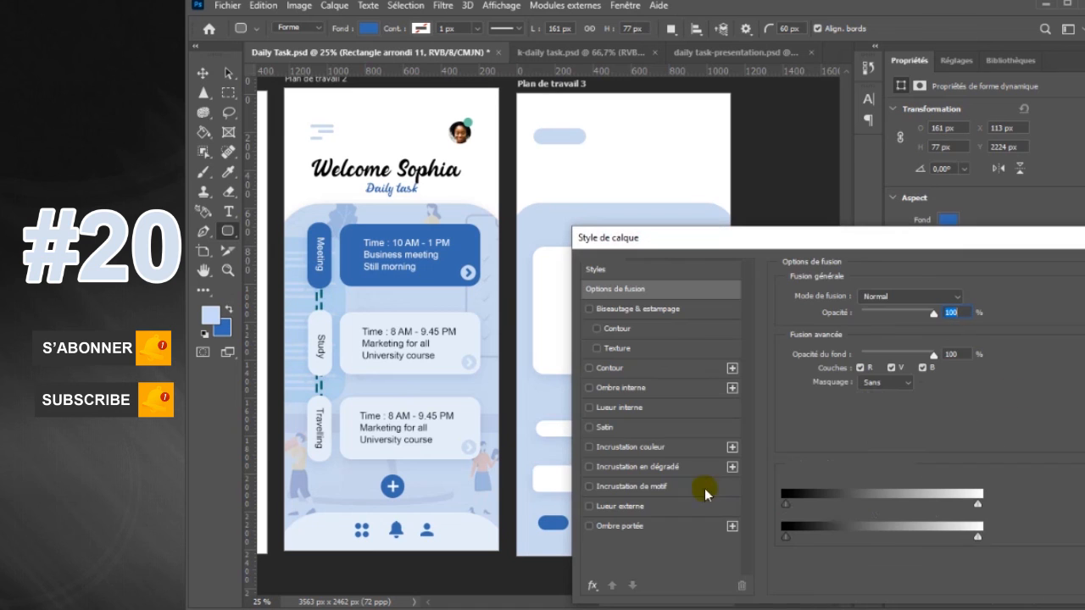
pyautogui.click(652, 527)
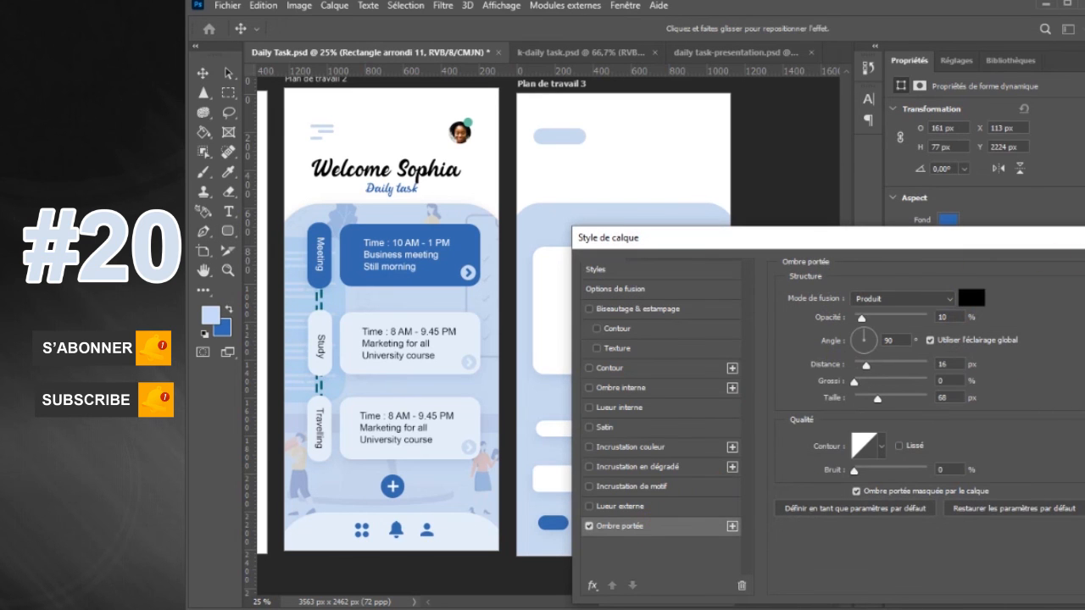
pyautogui.press('Return')
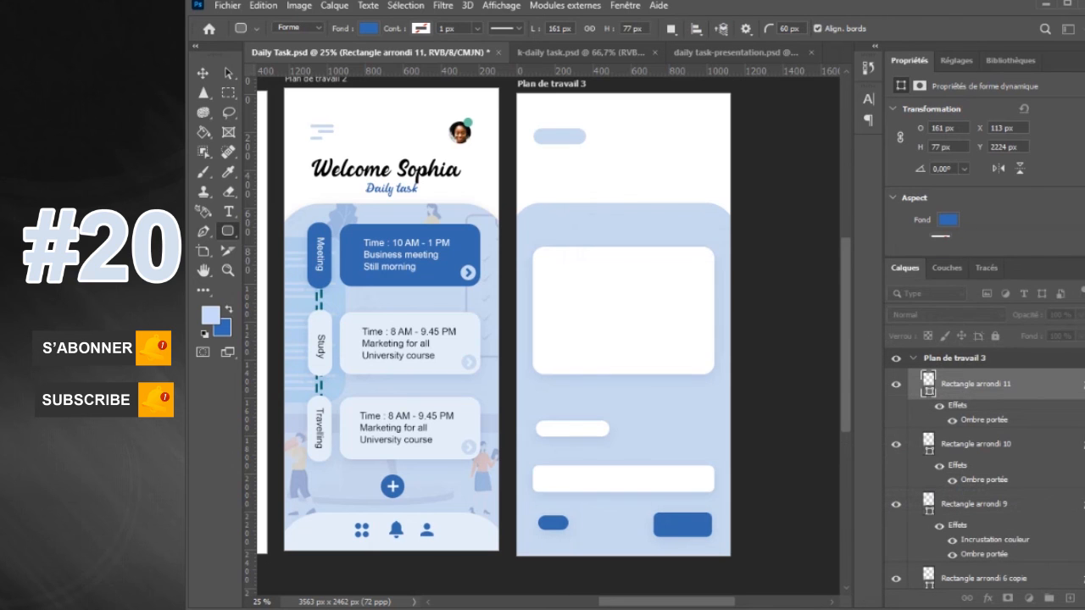
# On a new layer, draw a light blue circle about 64 px across and position it inside the blue pill's right end as the toggle knob
pyautogui.rightClick(235, 234)
pyautogui.click(267, 257)
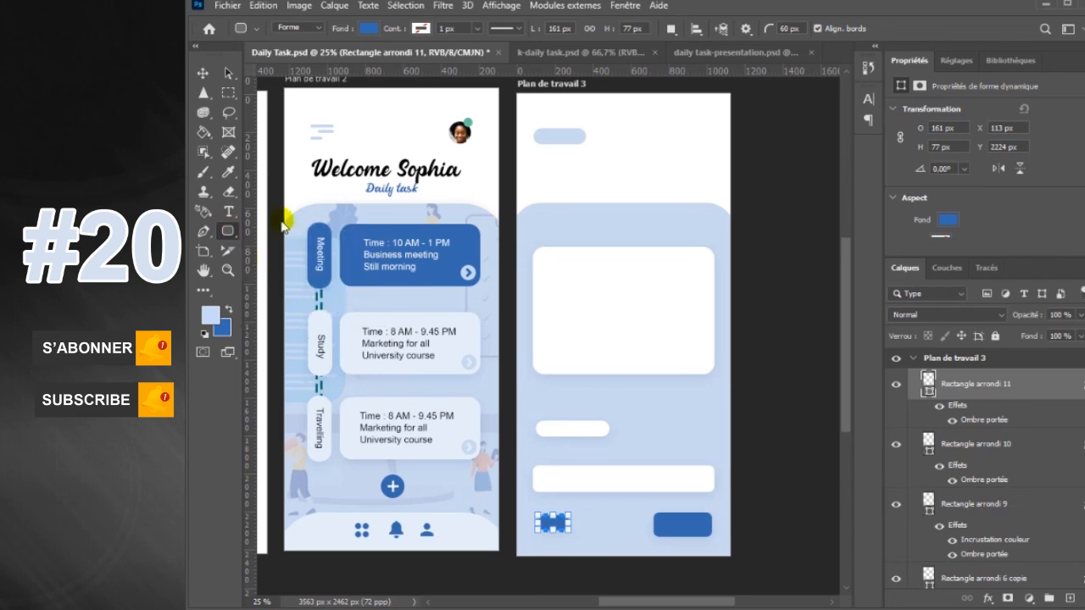
pyautogui.click(370, 28)
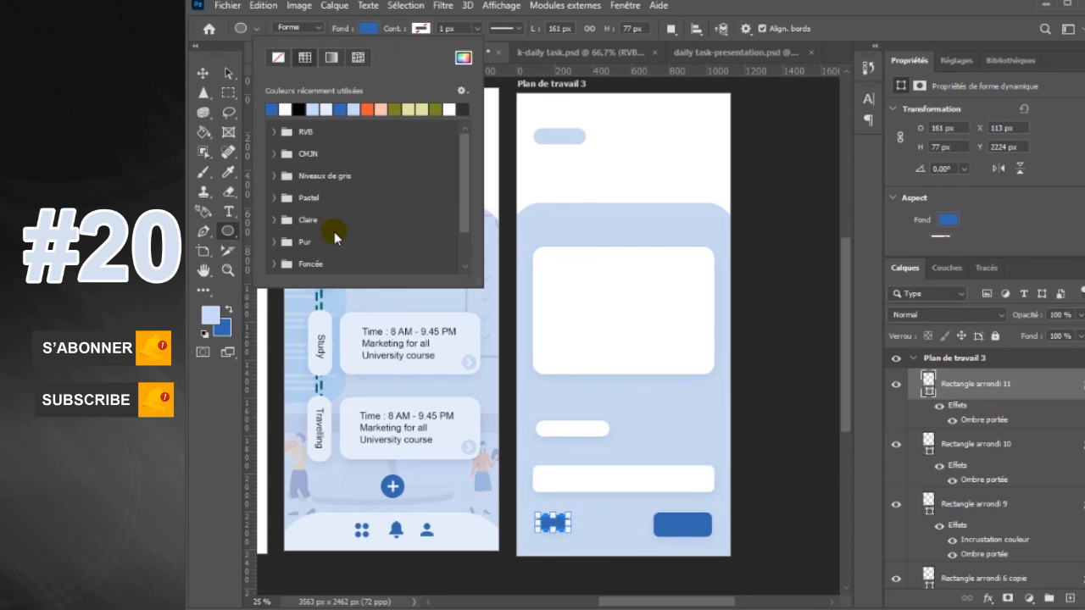
pyautogui.click(312, 112)
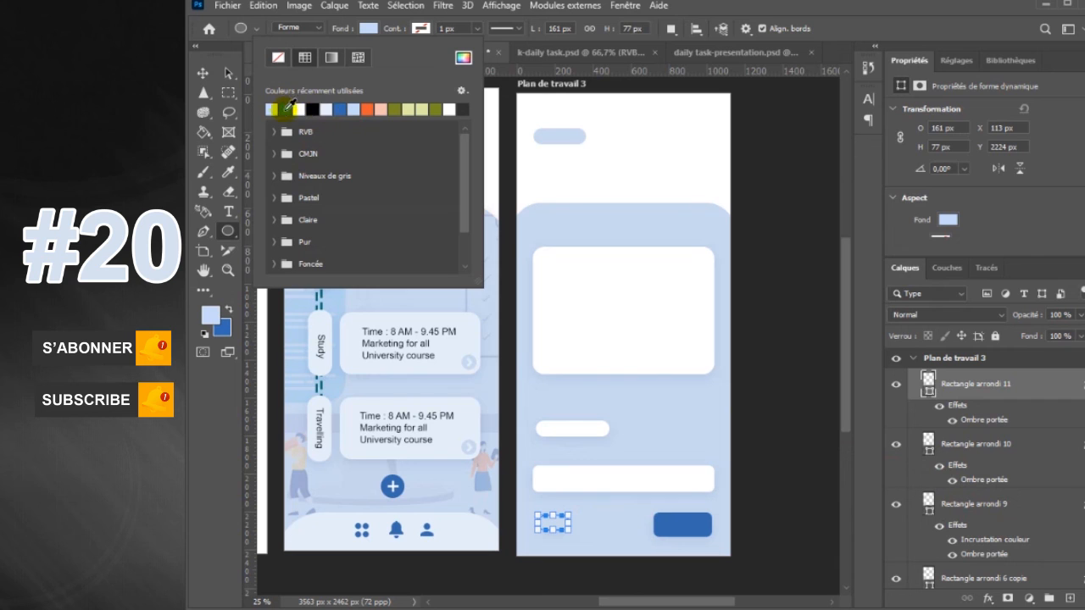
pyautogui.click(288, 108)
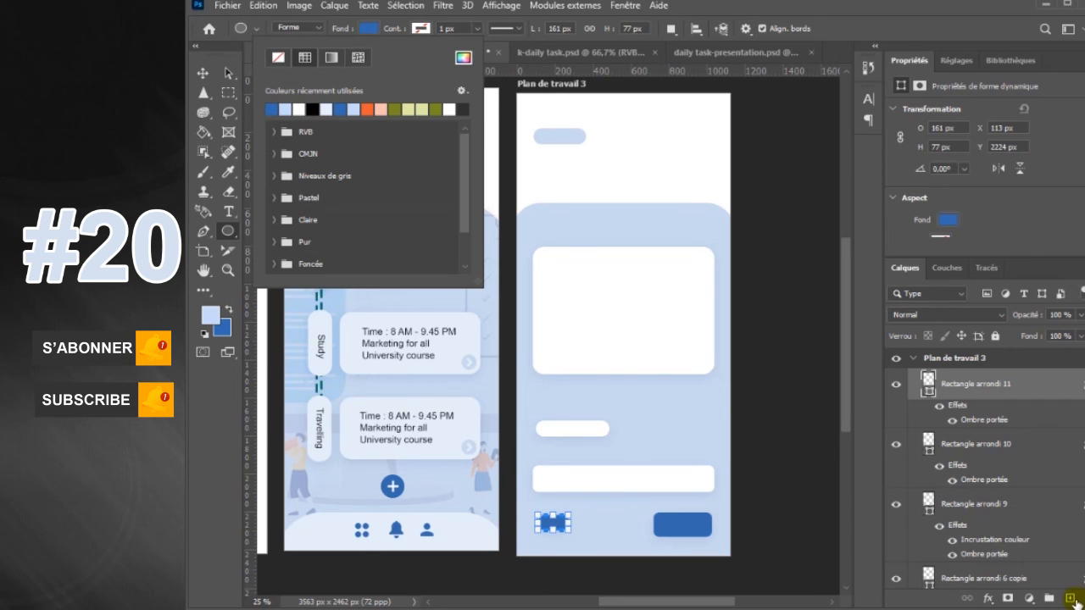
pyautogui.click(1072, 599)
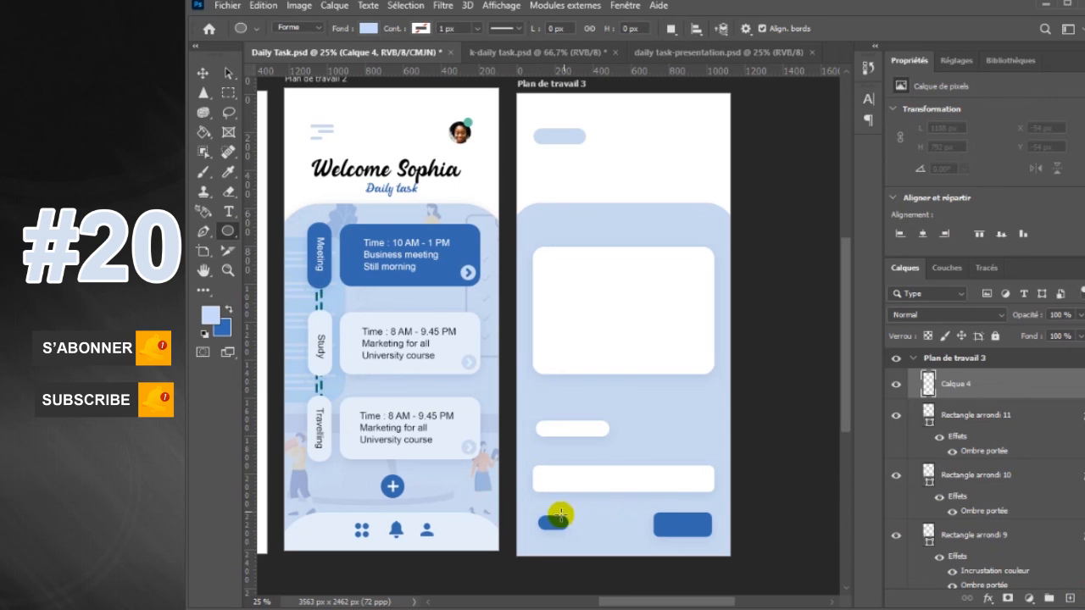
pyautogui.moveTo(554, 516); pyautogui.dragTo(567, 529)
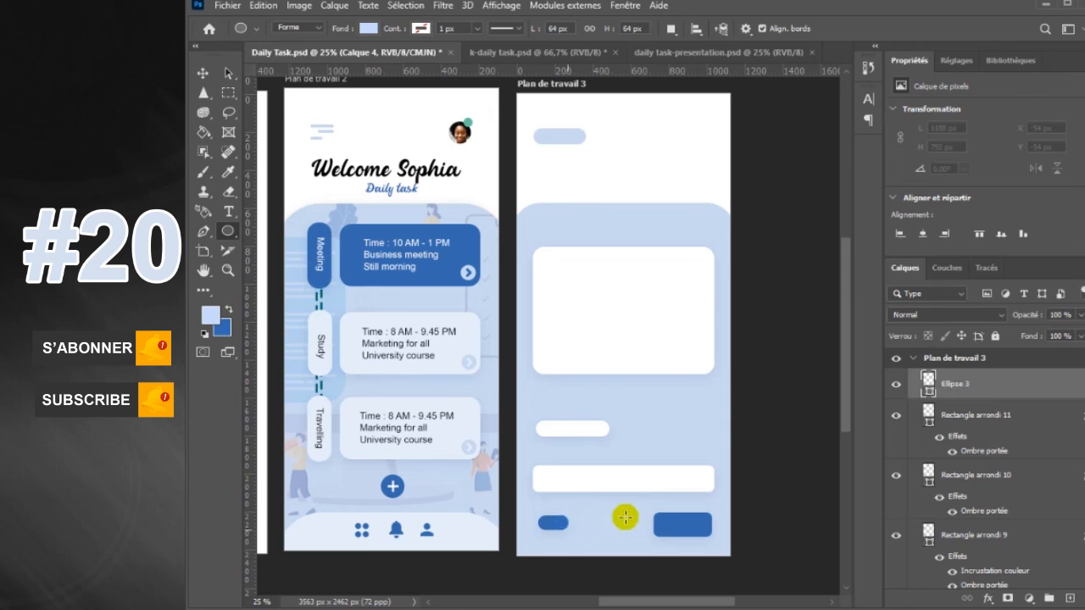
pyautogui.click(203, 73)
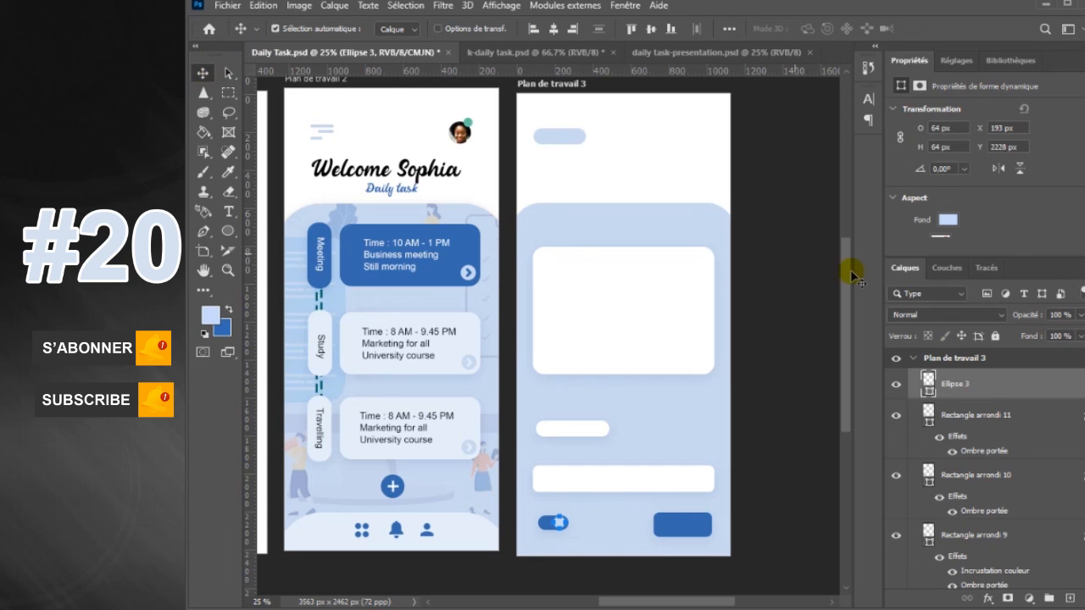
pyautogui.click(997, 415)
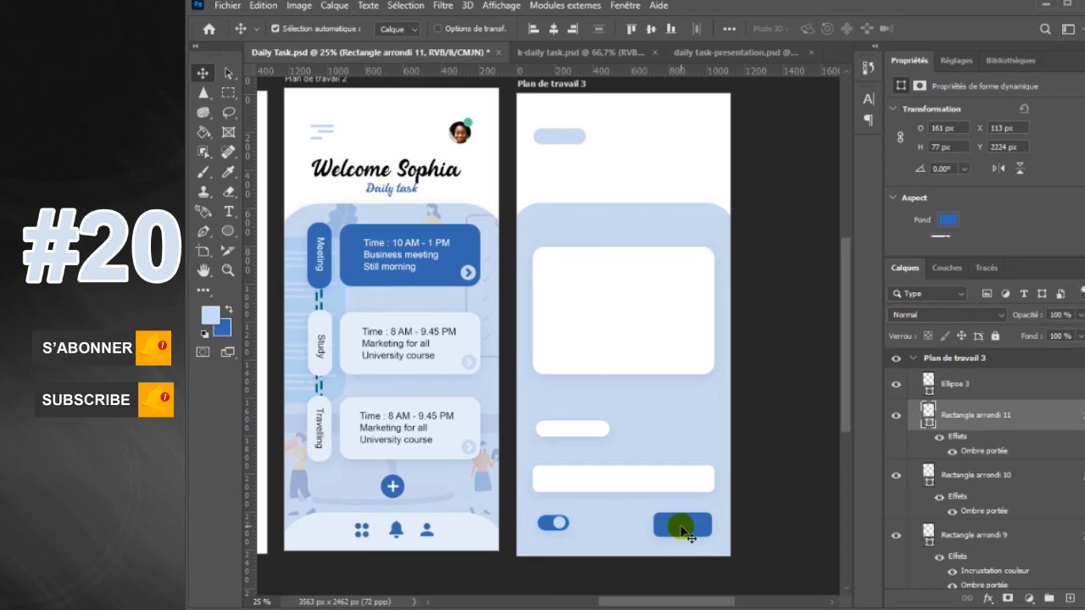
# Move the blue button up to X 716, Y 2181 px and the small white pill up to Y 1713 px
pyautogui.moveTo(688, 538)
pyautogui.mouseDown()
pyautogui.moveTo(684, 520)
pyautogui.moveTo(683, 533)
pyautogui.moveTo(684, 520)
pyautogui.moveTo(703, 539)
pyautogui.mouseUp()
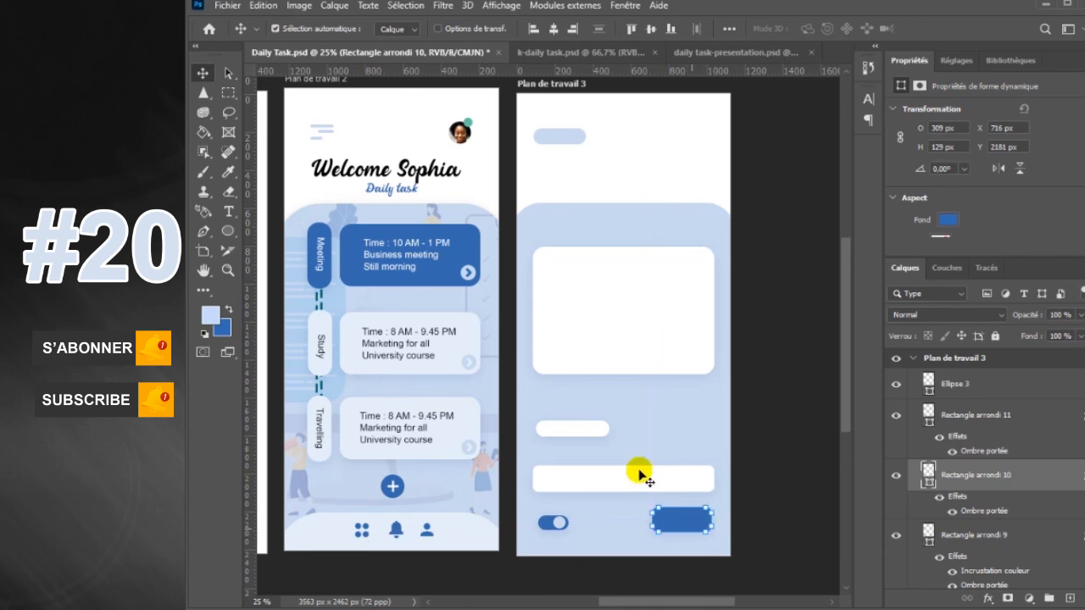
pyautogui.click(658, 443)
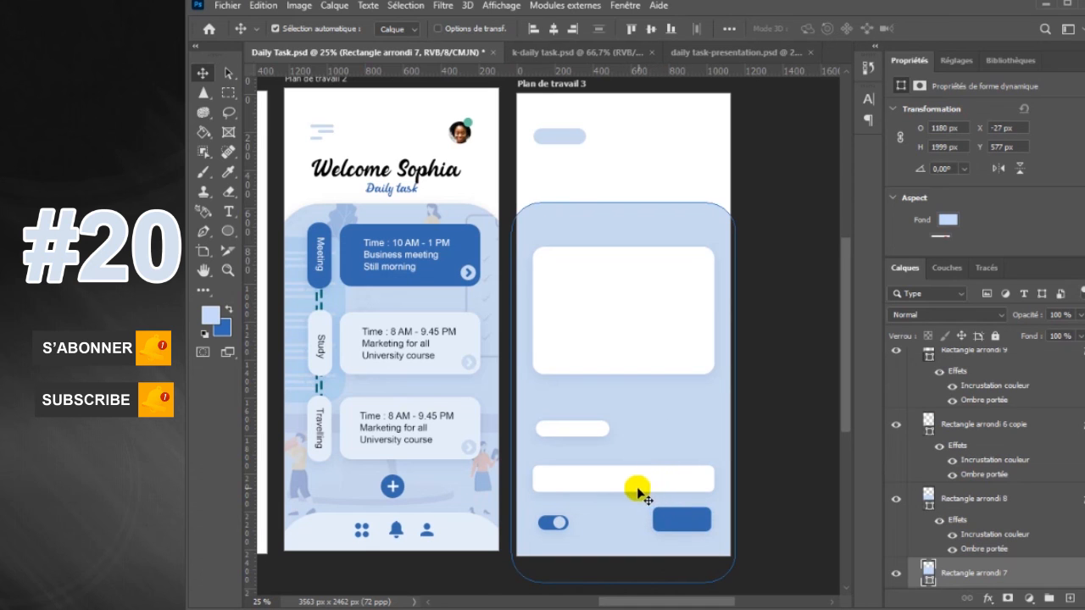
pyautogui.click(595, 433)
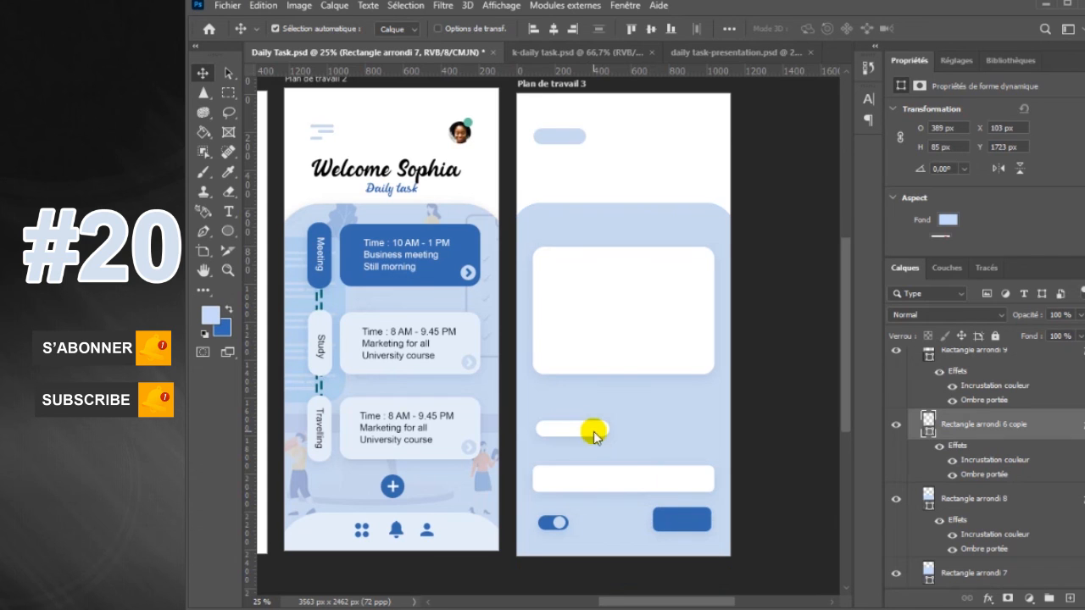
pyautogui.moveTo(594, 433); pyautogui.dragTo(596, 433)
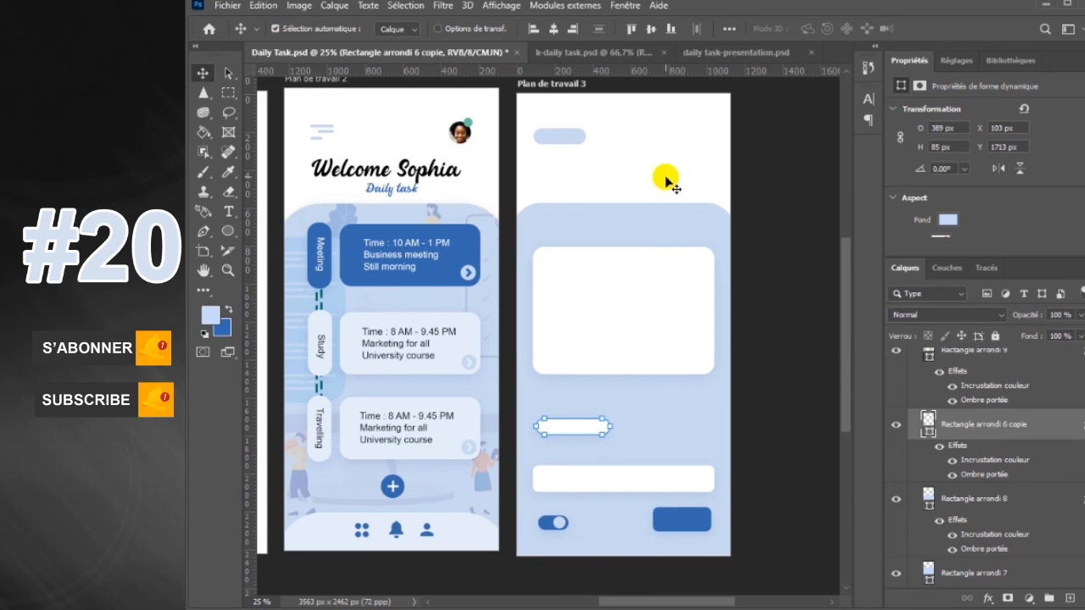
pyautogui.click(758, 243)
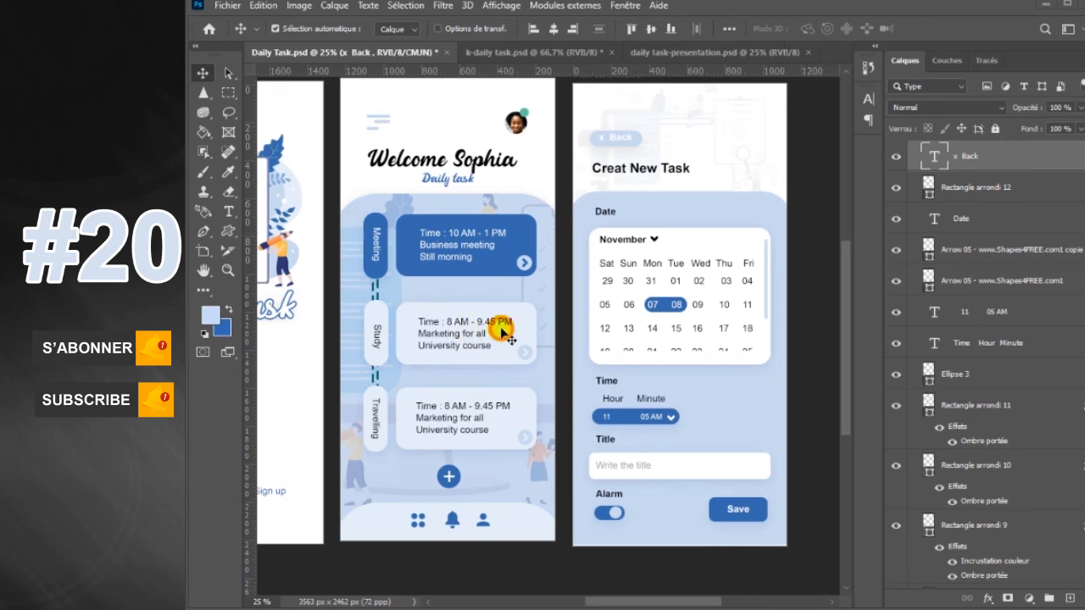
pyautogui.press('h')
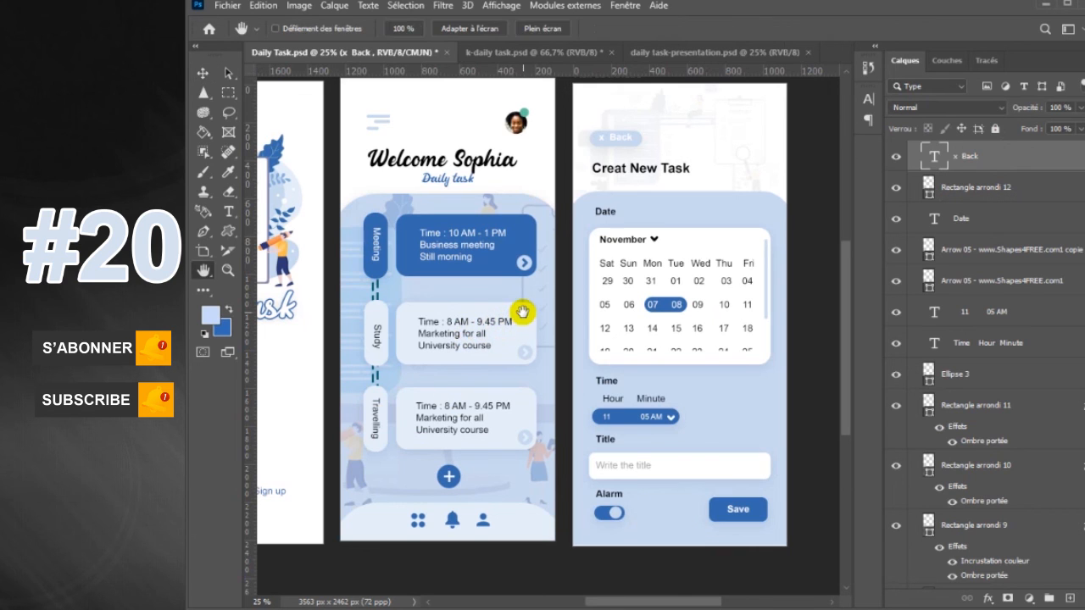
pyautogui.moveTo(507, 310); pyautogui.dragTo(567, 308)
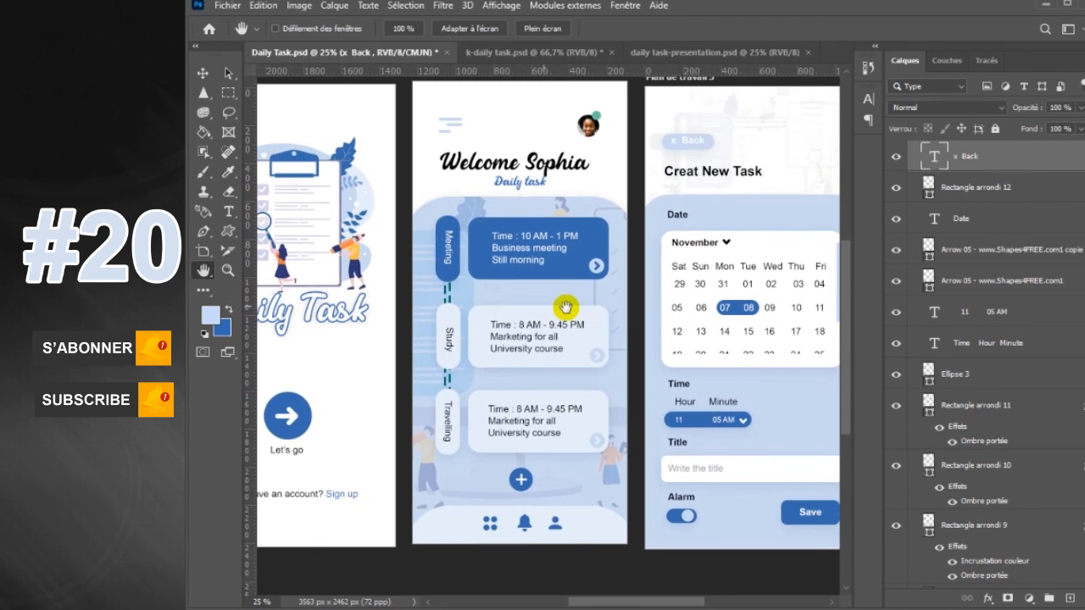
pyautogui.hotkey('ctrl', '-')
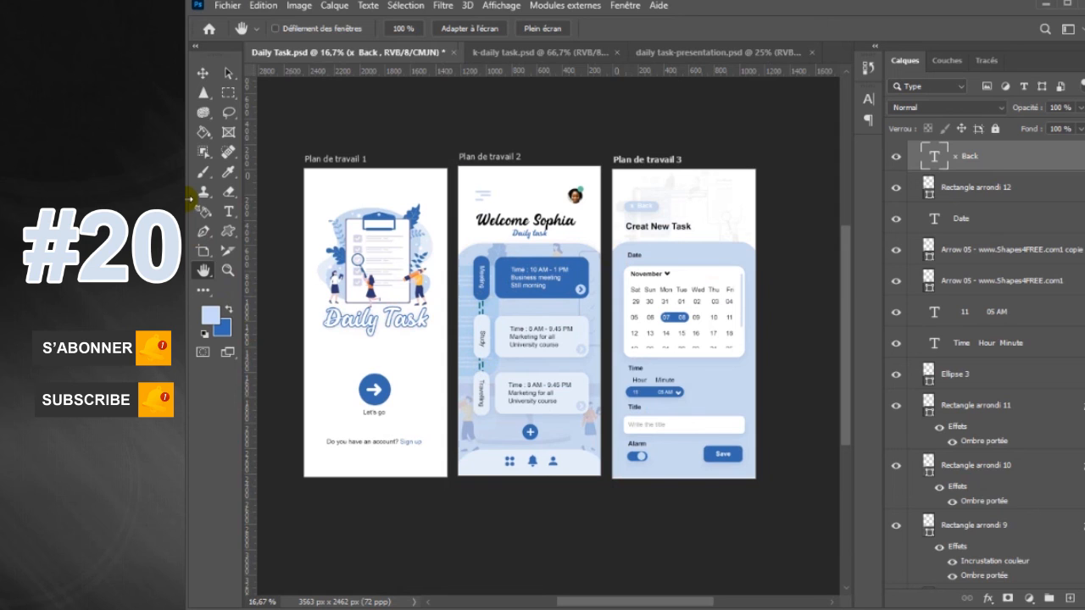
pyautogui.click(203, 74)
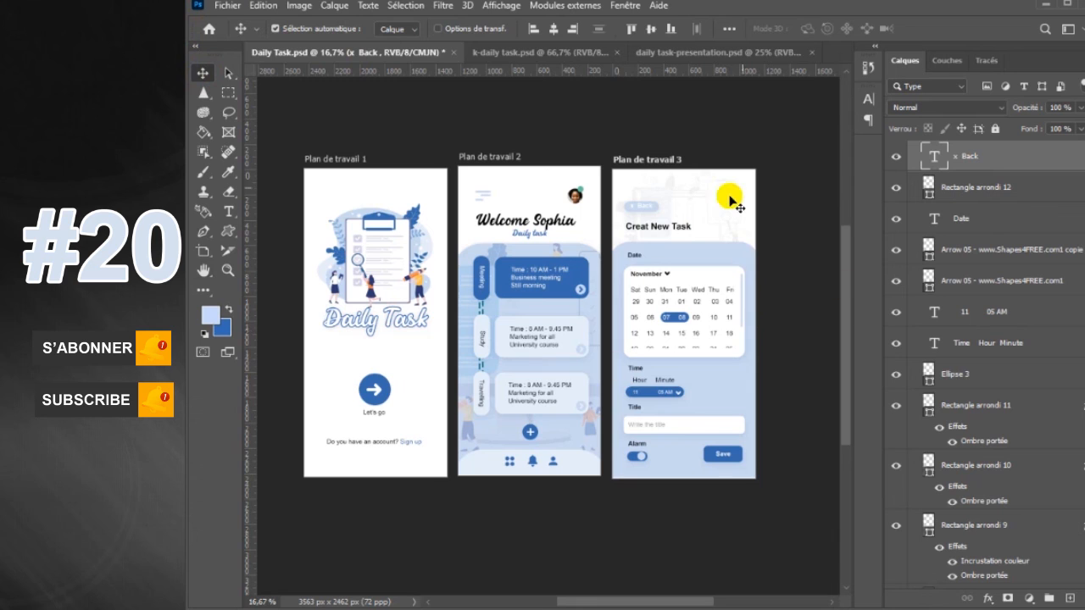